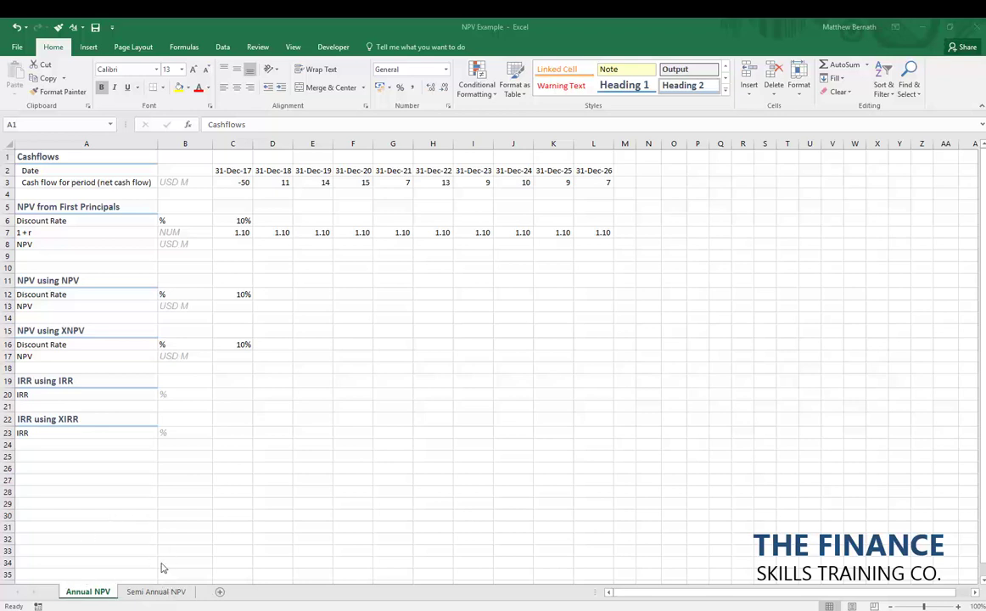
# - Review the first cash flow date 31-Dec-17 and the first cash flow of -50 with its labels
pyautogui.click(127, 171)
pyautogui.hotkey('ctrl', 'Right')
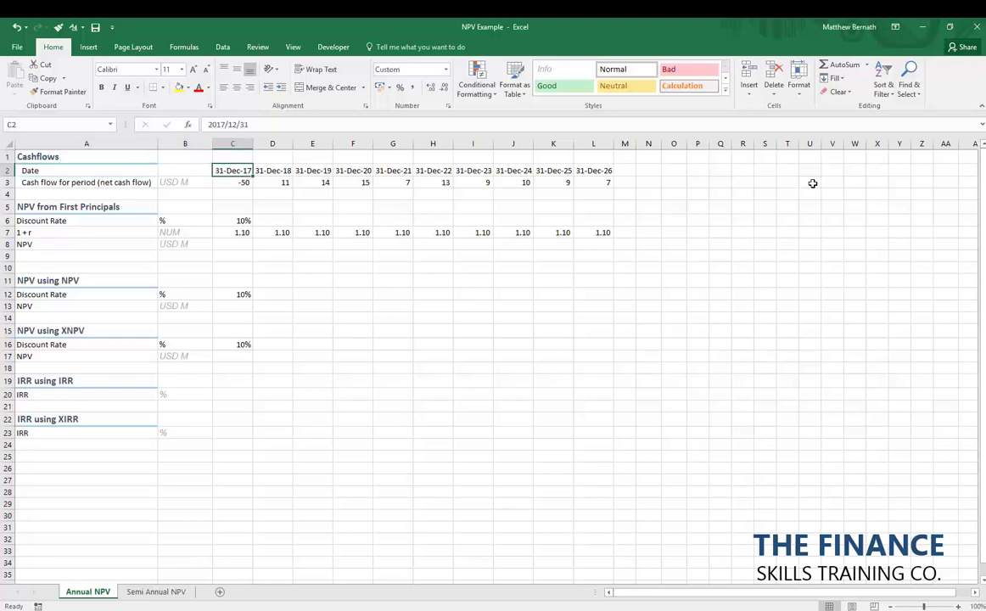
pyautogui.press('Right')
pyautogui.press('Right')
pyautogui.press('Right')
pyautogui.press('Left')
pyautogui.press('Left')
pyautogui.press('Left')
pyautogui.press('Down')
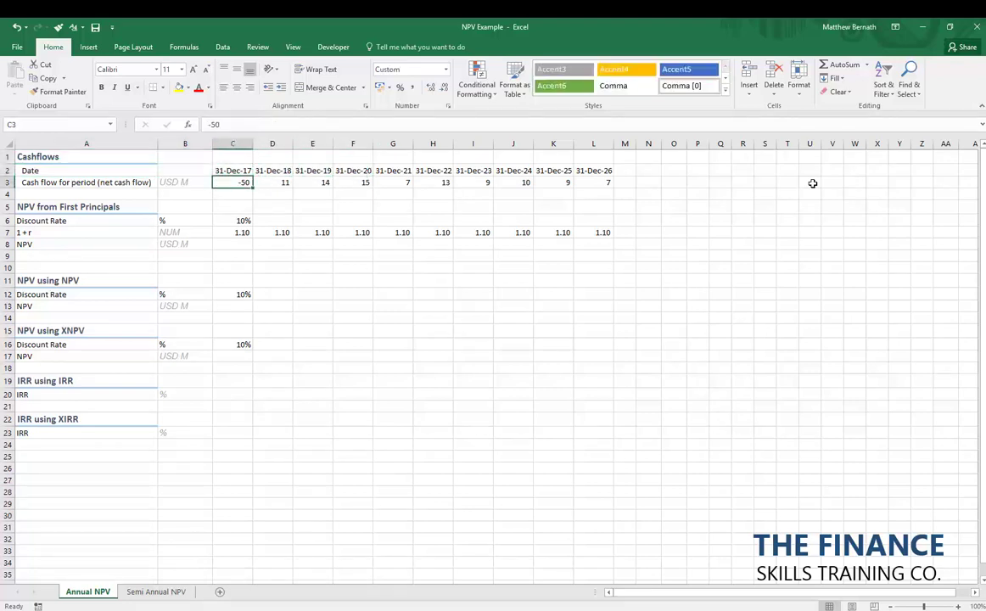
pyautogui.press('Left')
pyautogui.press('Left')
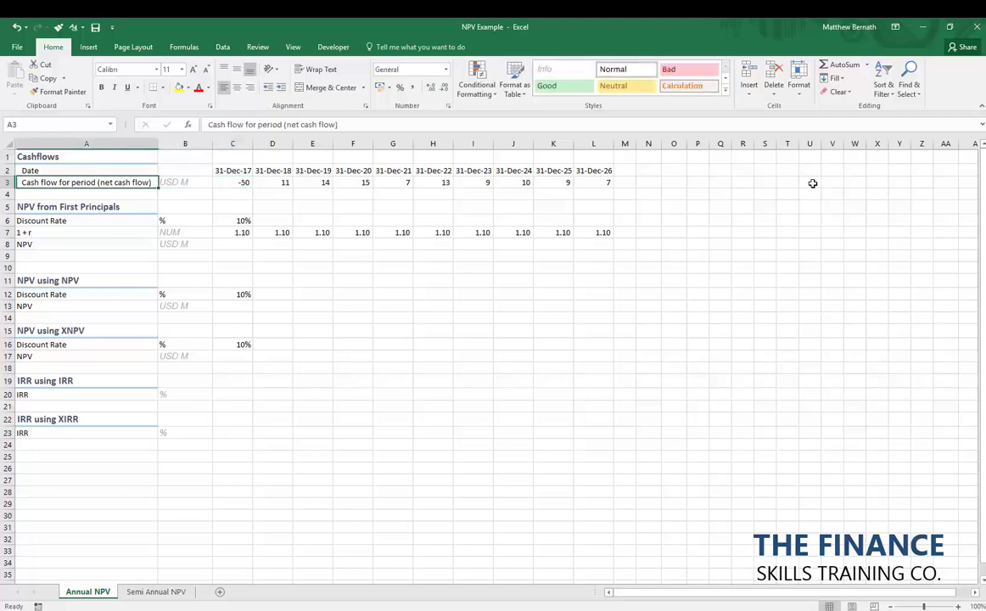
pyautogui.press('Right')
pyautogui.press('Right')
pyautogui.press('Left')
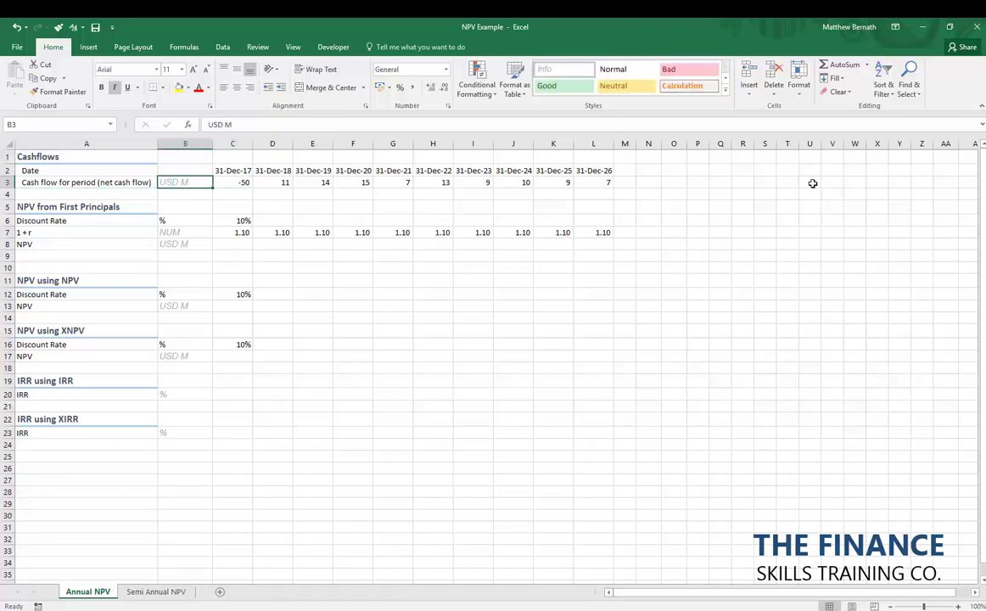
pyautogui.press('Right')
pyautogui.press('Up')
pyautogui.press('Down')
pyautogui.press('Up')
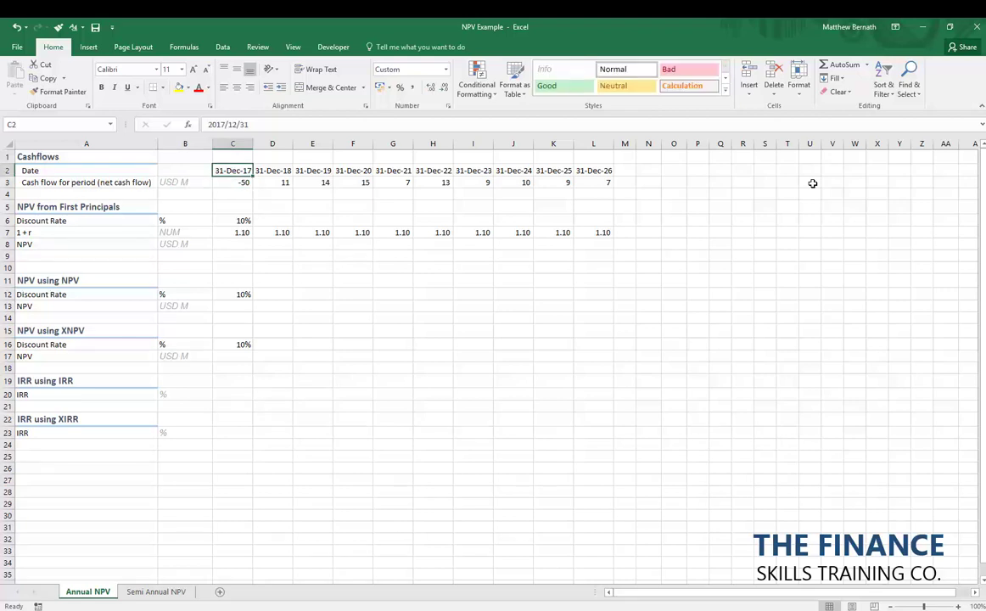
# - Inspect the EOMONTH formulas behind the later dates in the row
pyautogui.press('Right')
pyautogui.press('Down')
pyautogui.press('Up')
pyautogui.press('Right')
pyautogui.press('Right')
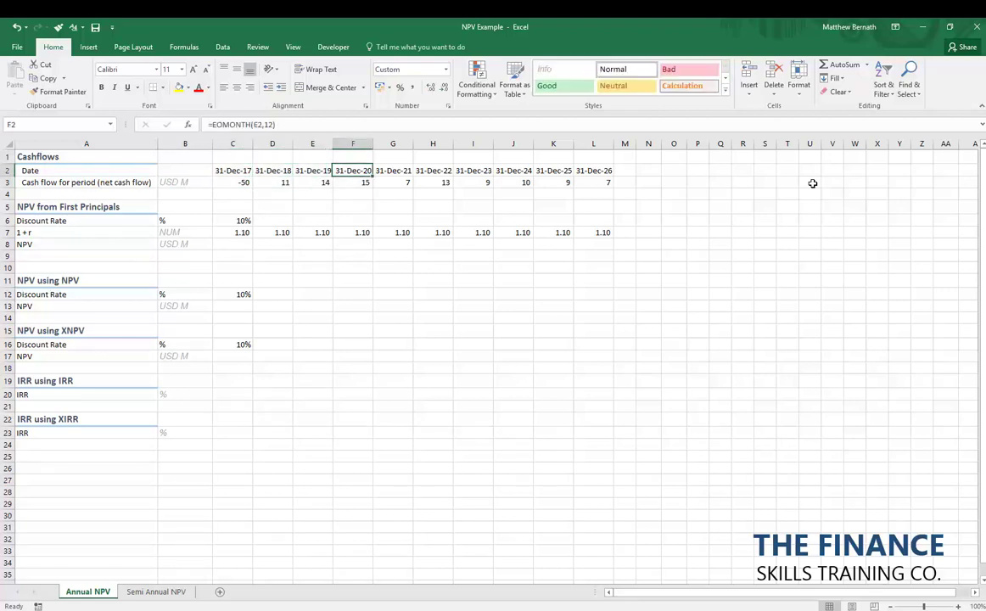
pyautogui.press('Left')
pyautogui.press('Left')
pyautogui.press('Right')
pyautogui.press('Right')
pyautogui.press('Right')
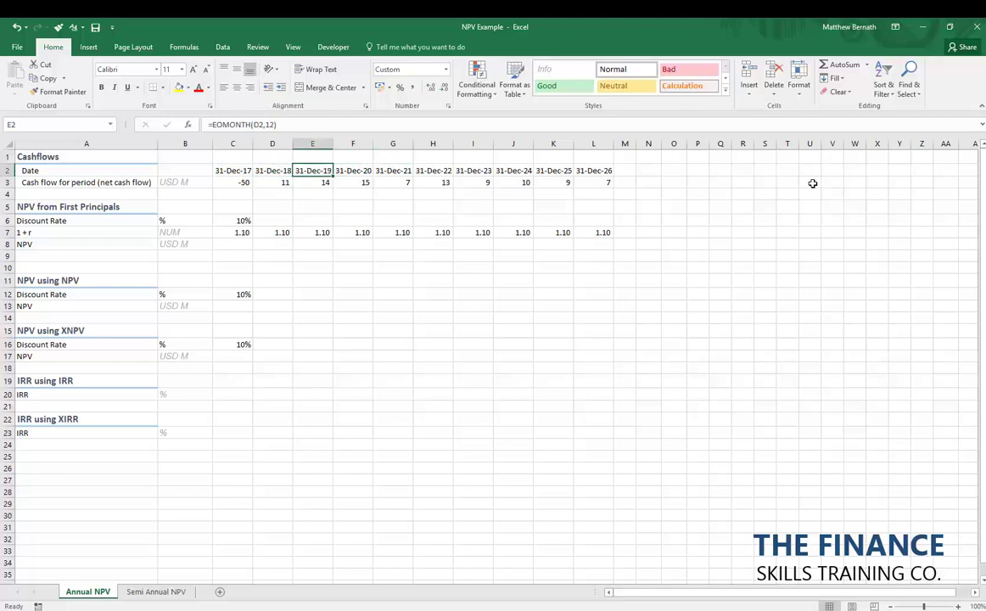
pyautogui.press('Left')
pyautogui.press('Left')
pyautogui.press('Left')
pyautogui.press('Right')
pyautogui.press('Right')
pyautogui.press('Right')
pyautogui.press('Right')
pyautogui.press('Right')
pyautogui.press('Right')
pyautogui.press('Right')
pyautogui.press('Right')
pyautogui.press('Left')
pyautogui.press('Left')
pyautogui.press('Left')
pyautogui.press('Left')
pyautogui.press('Left')
pyautogui.press('Left')
pyautogui.press('Left')
pyautogui.press('Left')
pyautogui.press('Left')
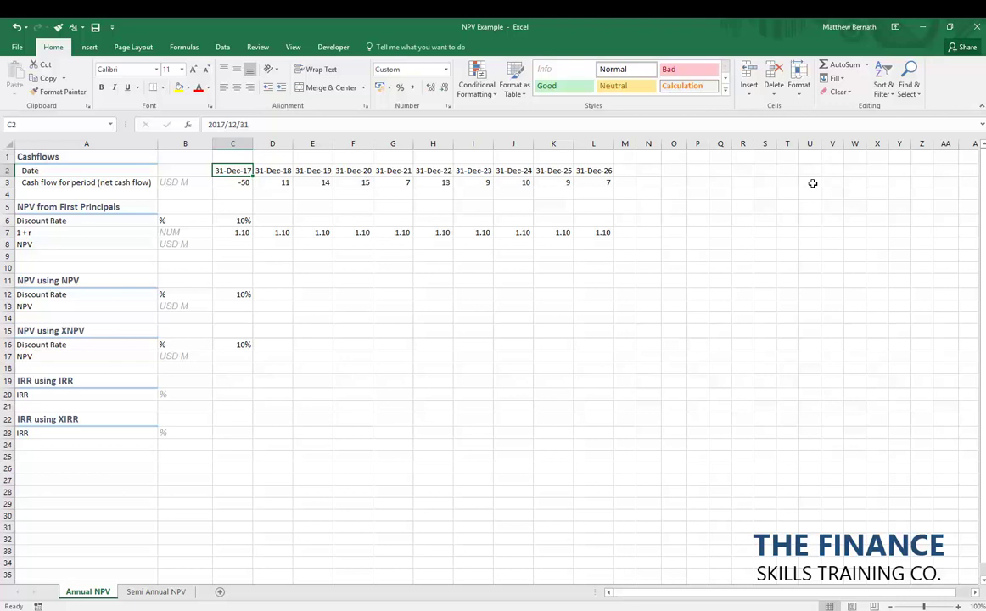
# - Check the 10% discount rate and the 1 + r and NPV row labels
pyautogui.press('Down')
pyautogui.press('Down')
pyautogui.press('Down')
pyautogui.press('Down')
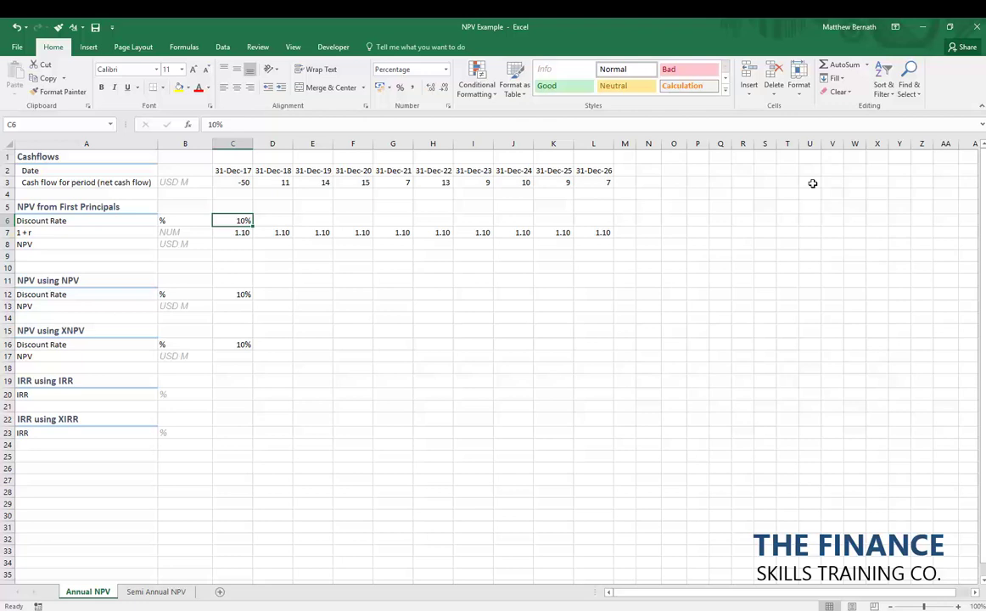
pyautogui.press('Up')
pyautogui.press('Up')
pyautogui.press('Up')
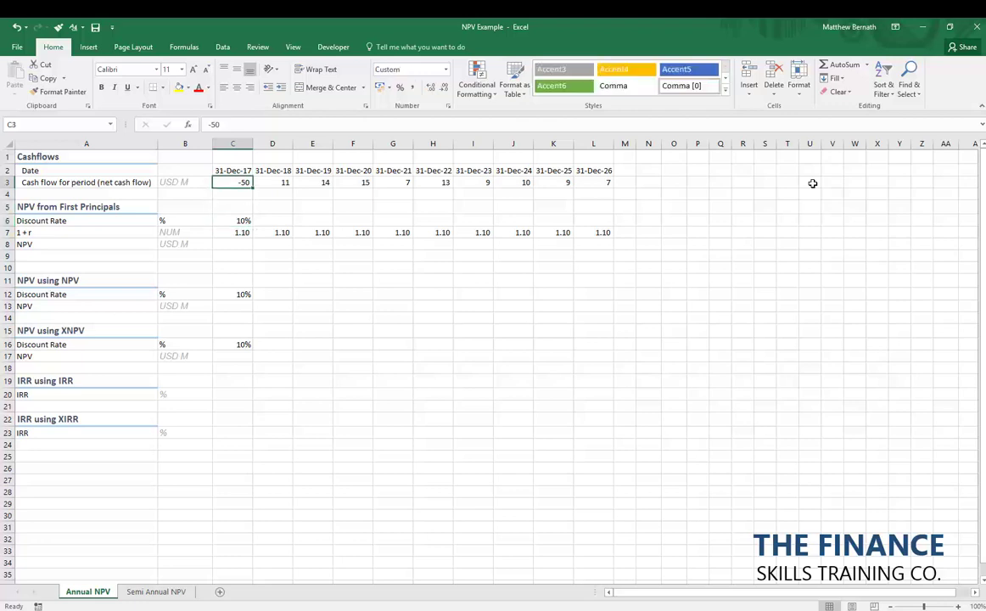
pyautogui.press('Down')
pyautogui.press('Down')
pyautogui.press('Down')
pyautogui.press('Up')
pyautogui.press('Up')
pyautogui.press('Up')
pyautogui.press('Down')
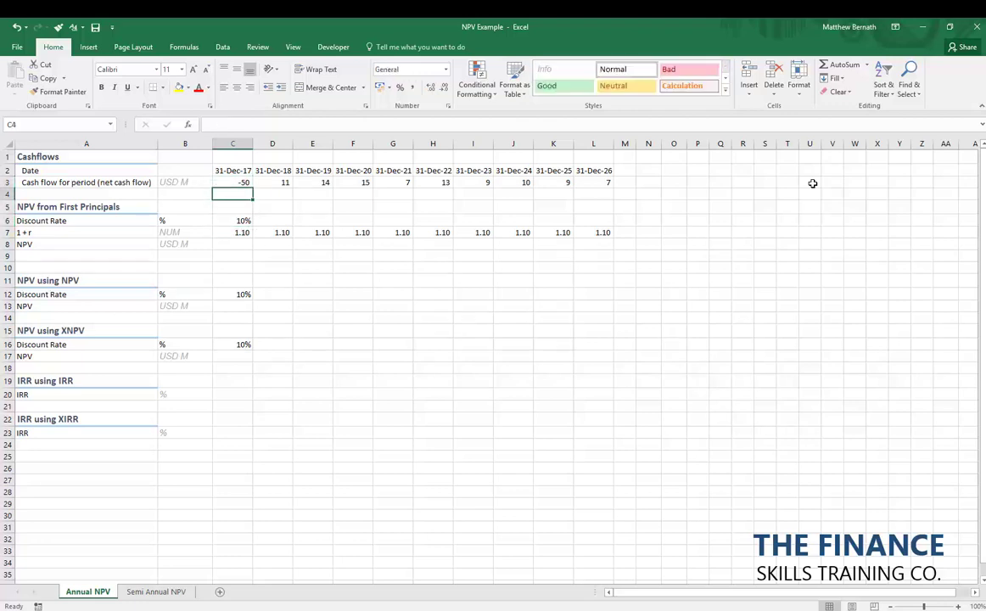
pyautogui.press('Down')
pyautogui.press('Down')
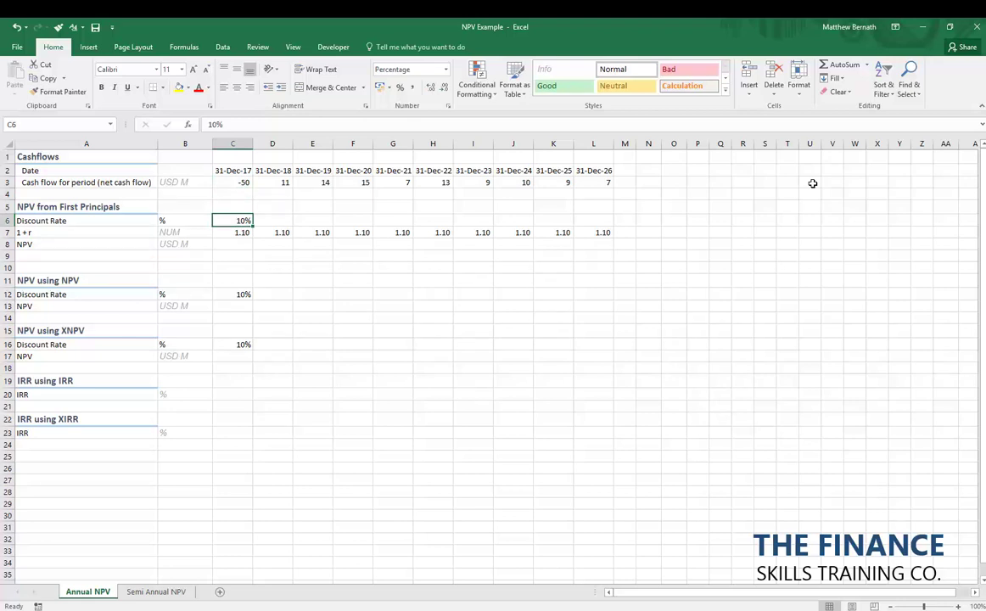
pyautogui.press('Down')
pyautogui.press('Left')
pyautogui.press('Left')
pyautogui.press('Down')
pyautogui.press('Up')
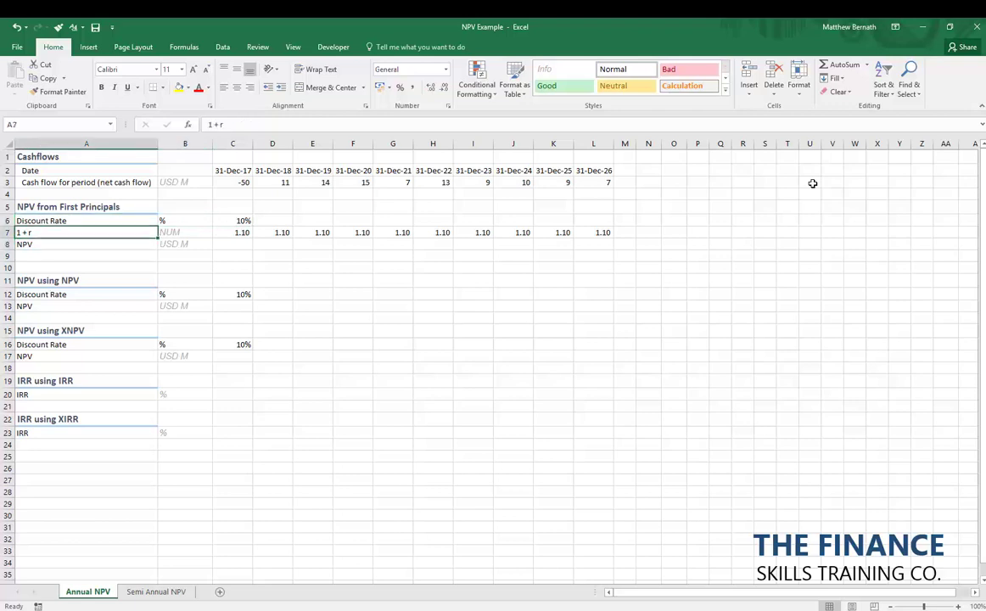
# - Inspect the 1 + r formulas in C7, D7 and E7
pyautogui.press('Right')
pyautogui.press('Right')
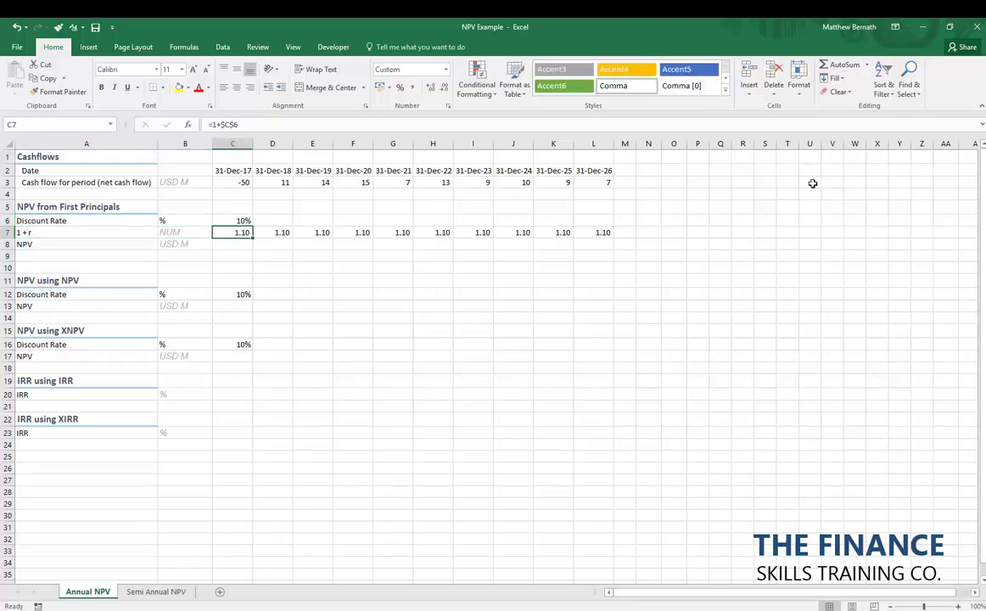
pyautogui.press('F2')
pyautogui.press('Tab')
pyautogui.press('F2')
pyautogui.press('Tab')
pyautogui.press('F2')
pyautogui.press('Tab')
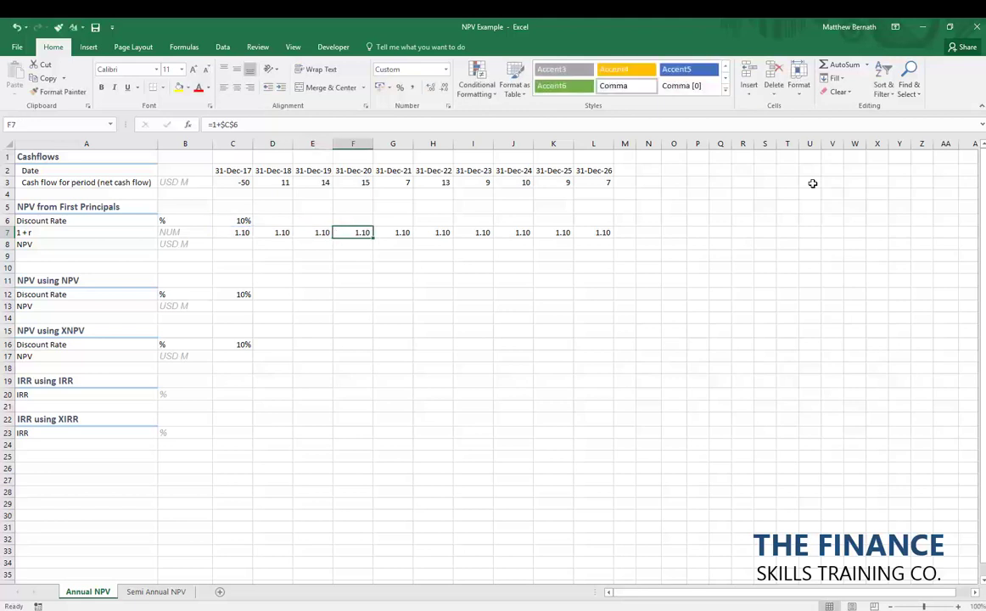
pyautogui.press('Left')
pyautogui.press('Left')
pyautogui.press('Left')
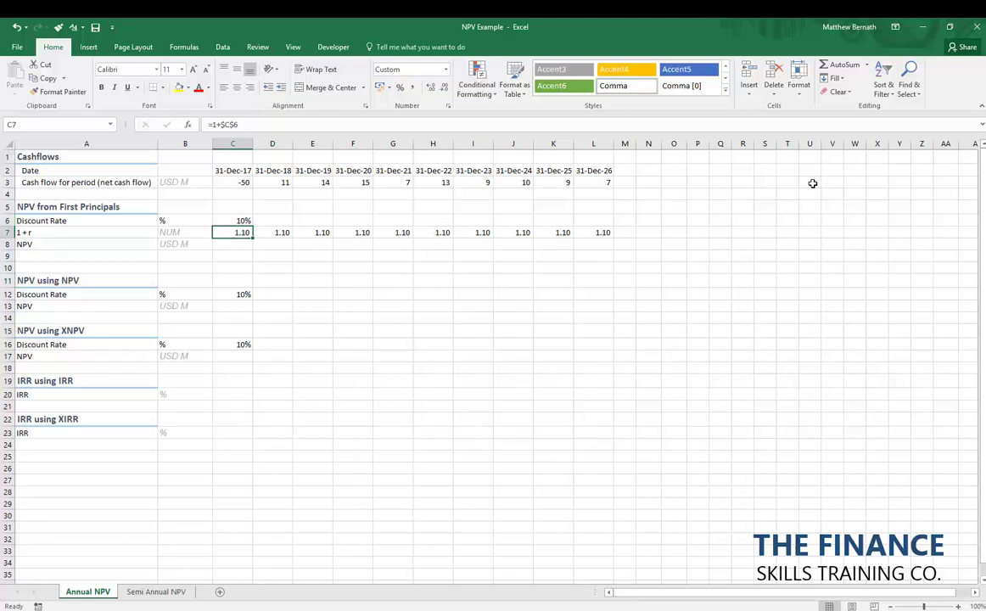
# - Walk along the dates and cash flows again, ending at the empty NPV cell C8
pyautogui.press('Down')
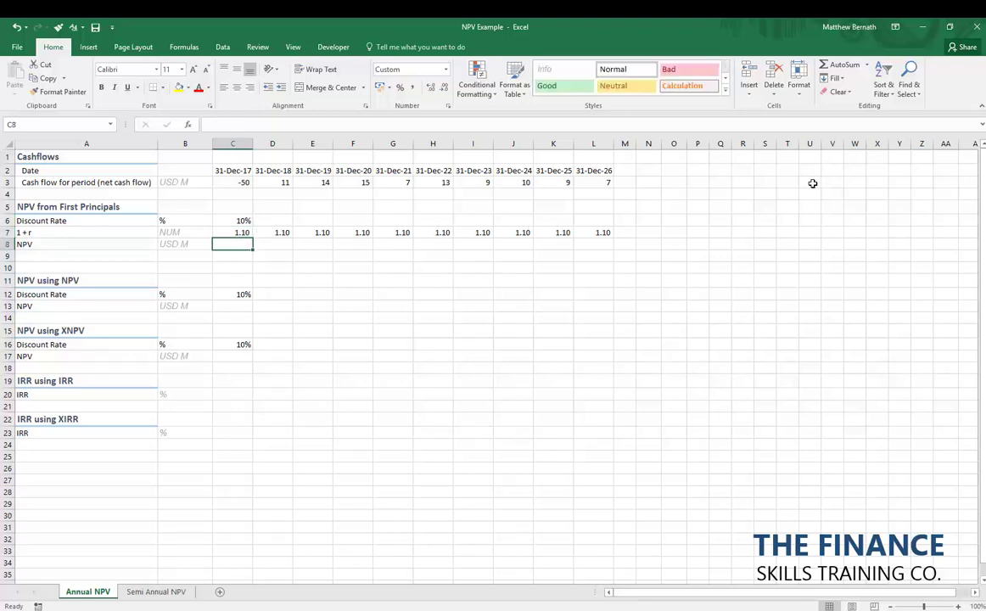
pyautogui.press('Up')
pyautogui.press('Up')
pyautogui.press('Up')
pyautogui.press('Up')
pyautogui.press('Up')
pyautogui.press('Up')
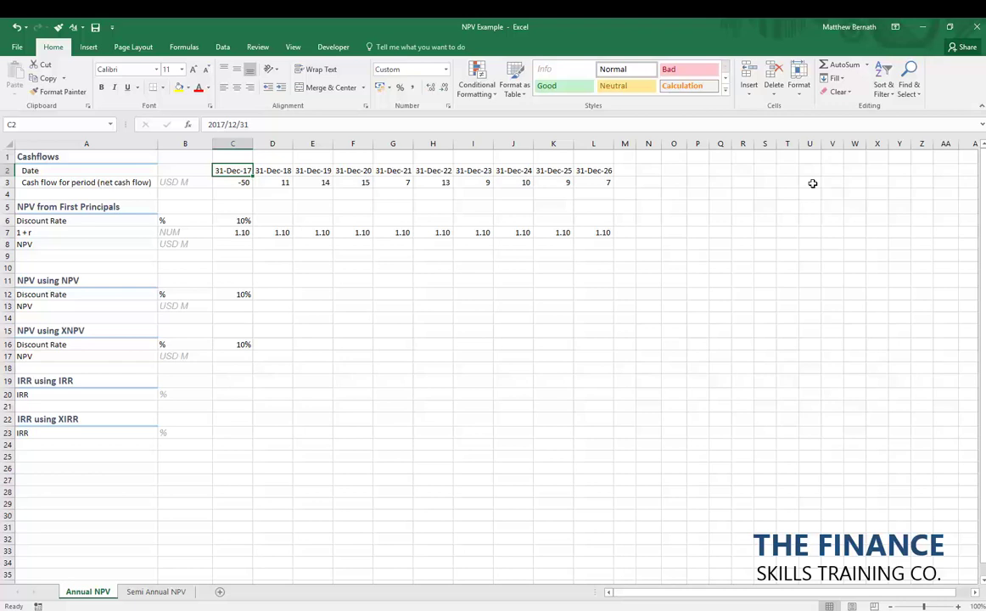
pyautogui.press('Down')
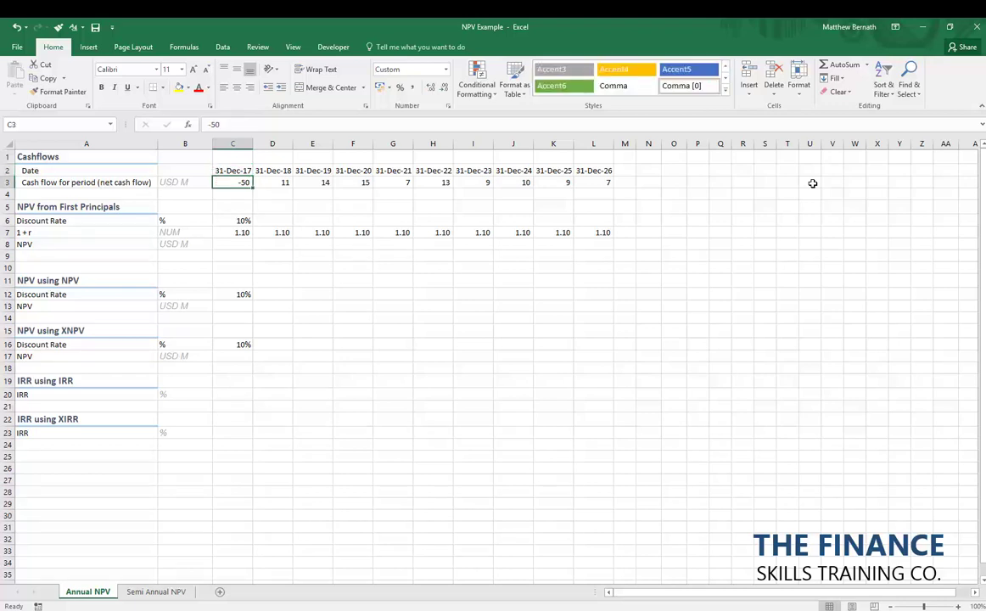
pyautogui.press('Up')
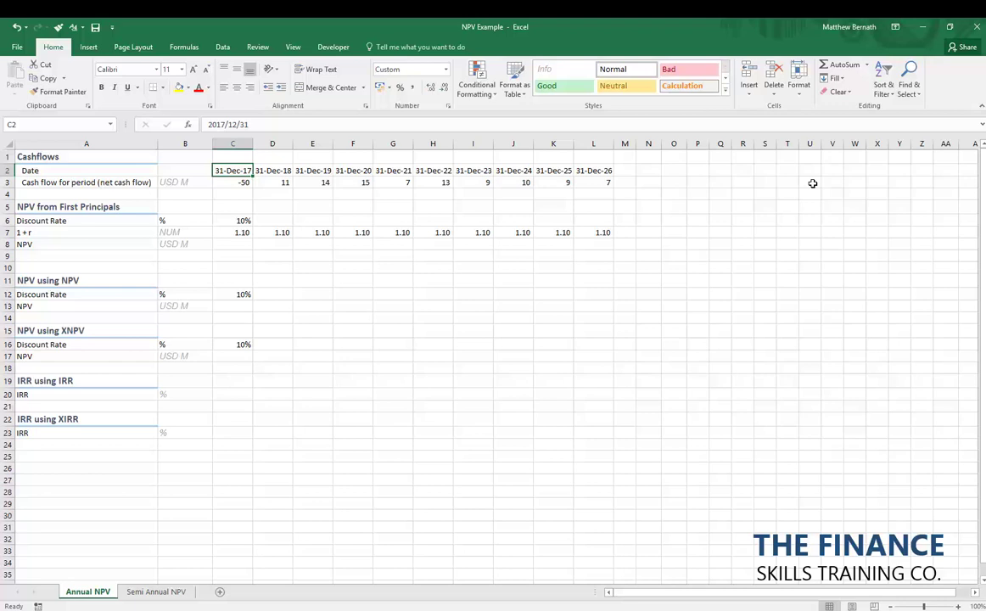
pyautogui.press('Right')
pyautogui.press('Down')
pyautogui.press('Right')
pyautogui.press('Right')
pyautogui.press('Right')
pyautogui.press('Right')
pyautogui.press('Right')
pyautogui.press('Right')
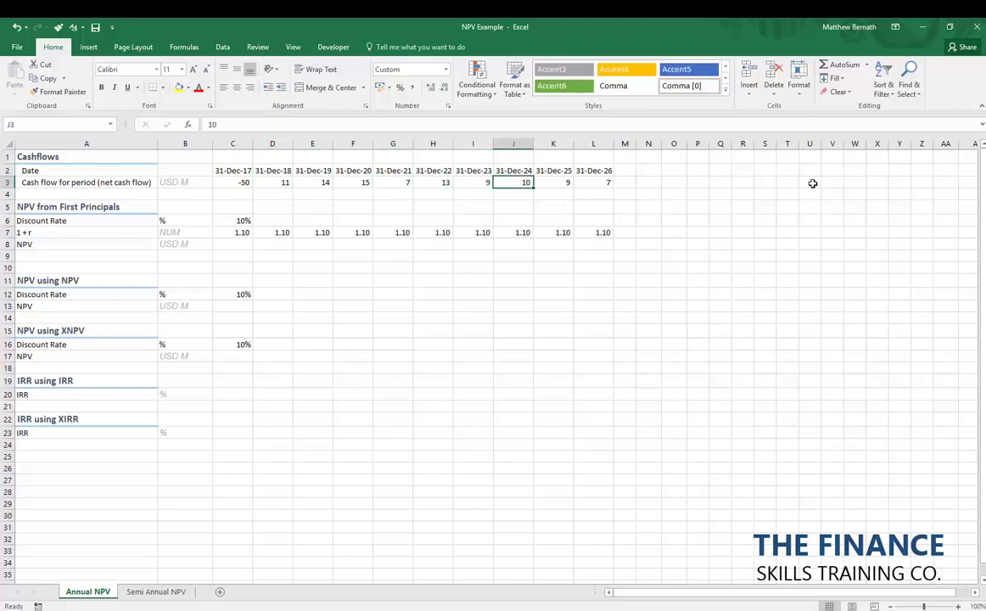
pyautogui.press('Left')
pyautogui.press('Left')
pyautogui.press('Left')
pyautogui.press('Left')
pyautogui.press('Left')
pyautogui.press('Left')
pyautogui.press('Left')
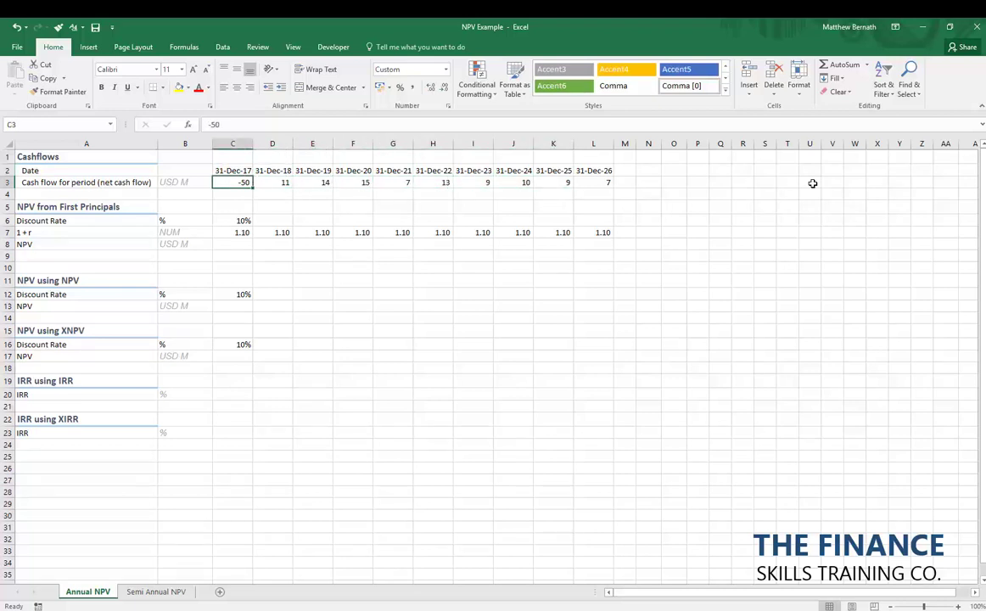
pyautogui.press('Down')
pyautogui.press('Down')
pyautogui.press('Down')
pyautogui.press('Down')
pyautogui.press('Down')
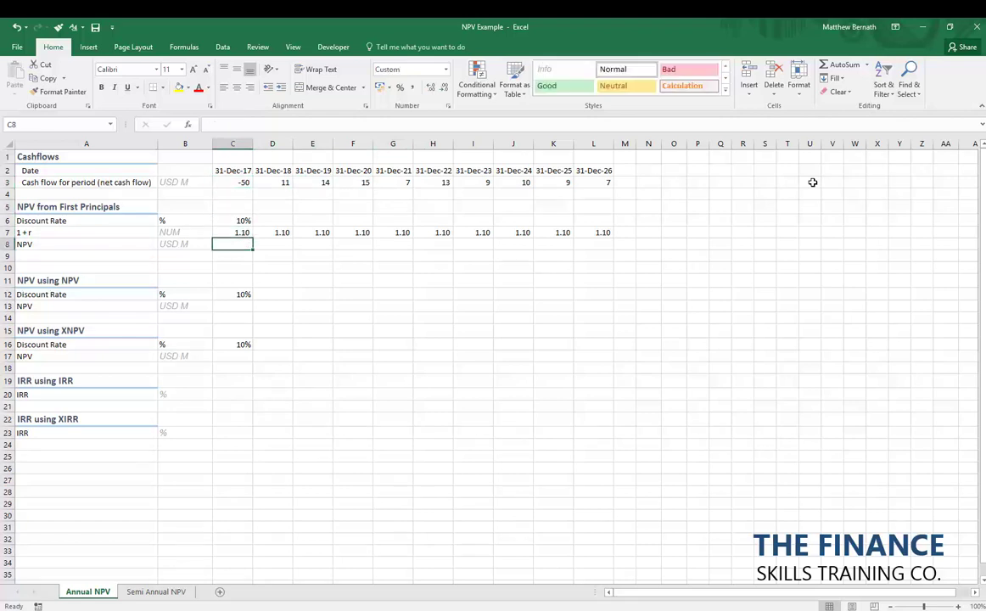
# - Enter =C3+D8/C7 in C8, showing -50, then select the NPV row from C8 rightwards
pyautogui.write('=')
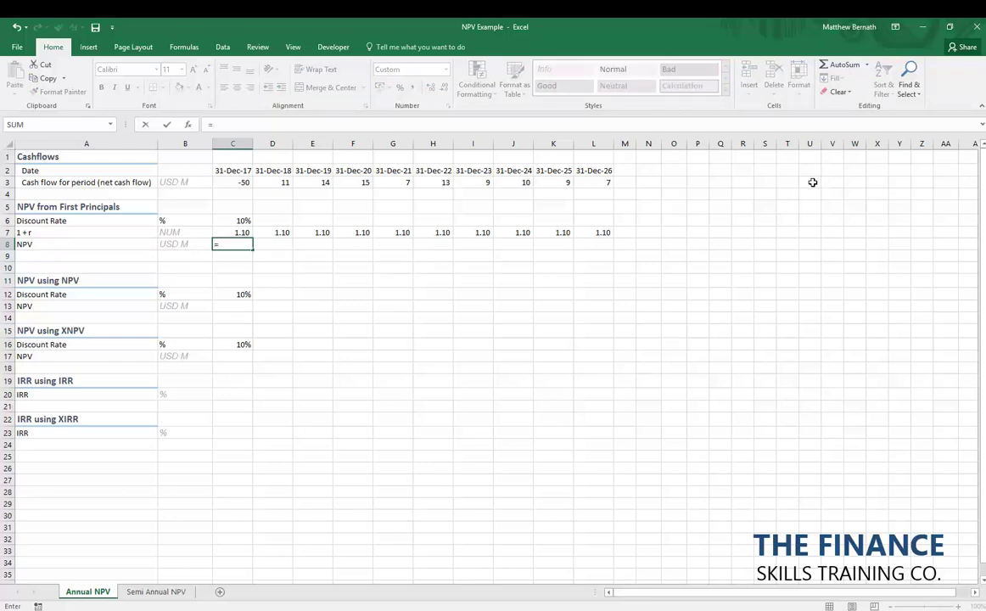
pyautogui.press('Up')
pyautogui.press('Up')
pyautogui.press('Up')
pyautogui.press('Up')
pyautogui.press('Up')
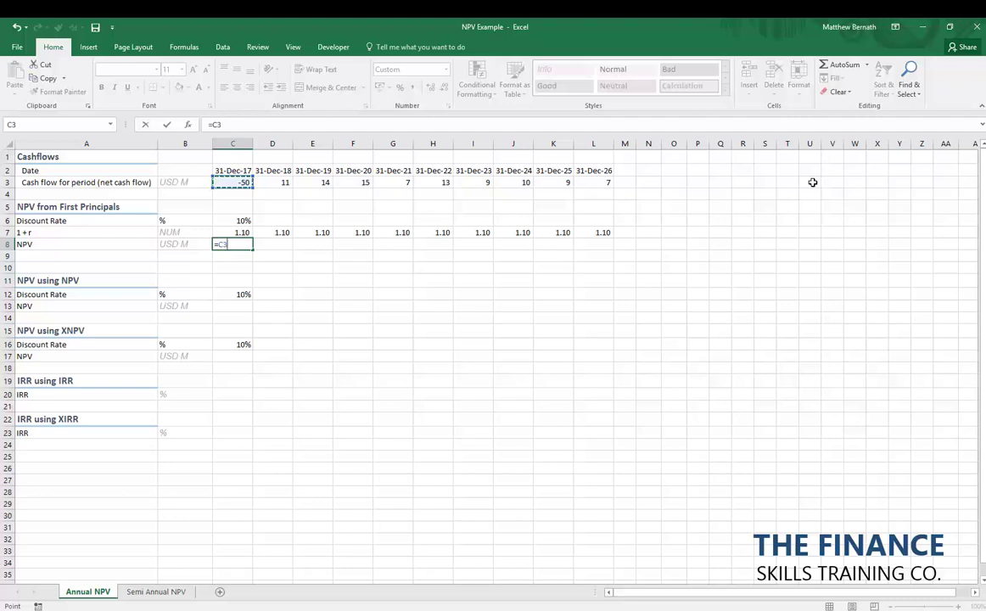
pyautogui.write('+')
pyautogui.press('Right')
pyautogui.press('Up')
pyautogui.press('Left')
pyautogui.press('Right')
pyautogui.hotkey('ctrl', 'Return')
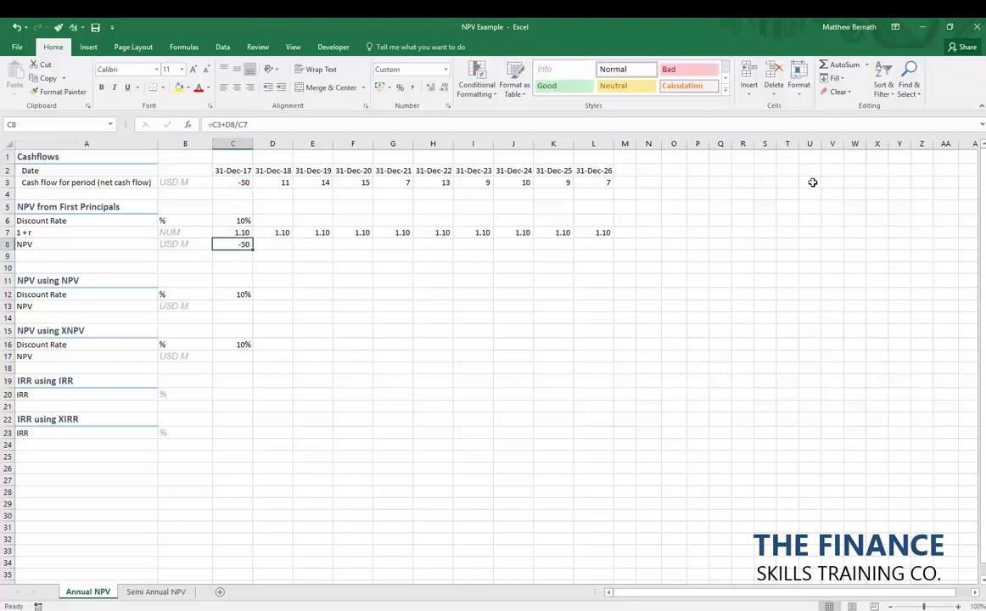
pyautogui.press('Right')
pyautogui.press('Right')
pyautogui.press('Right')
pyautogui.press('Right')
pyautogui.press('Right')
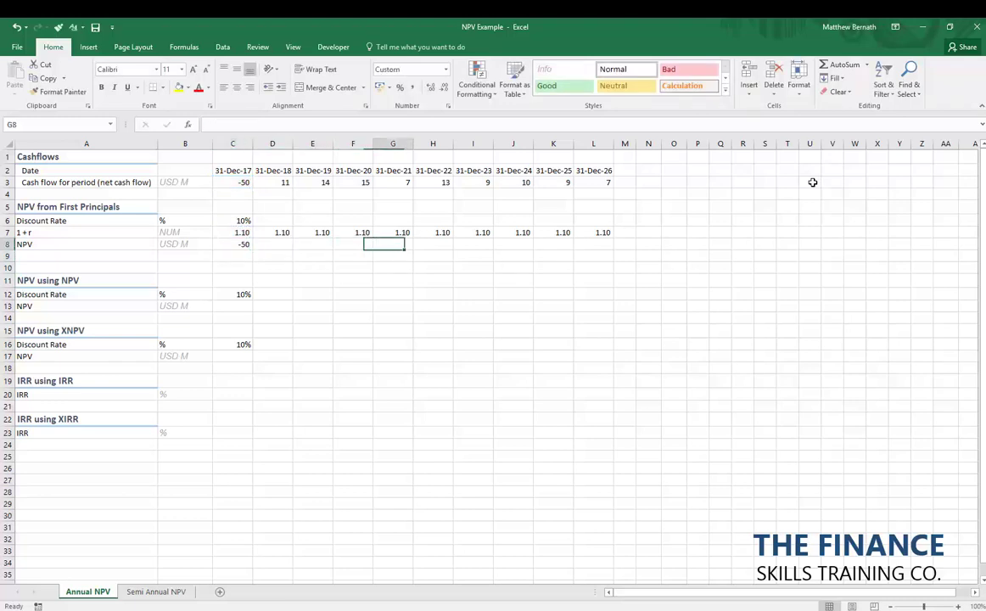
pyautogui.press('Left')
pyautogui.press('Left')
pyautogui.press('Left')
pyautogui.press('Left')
pyautogui.press('Left')
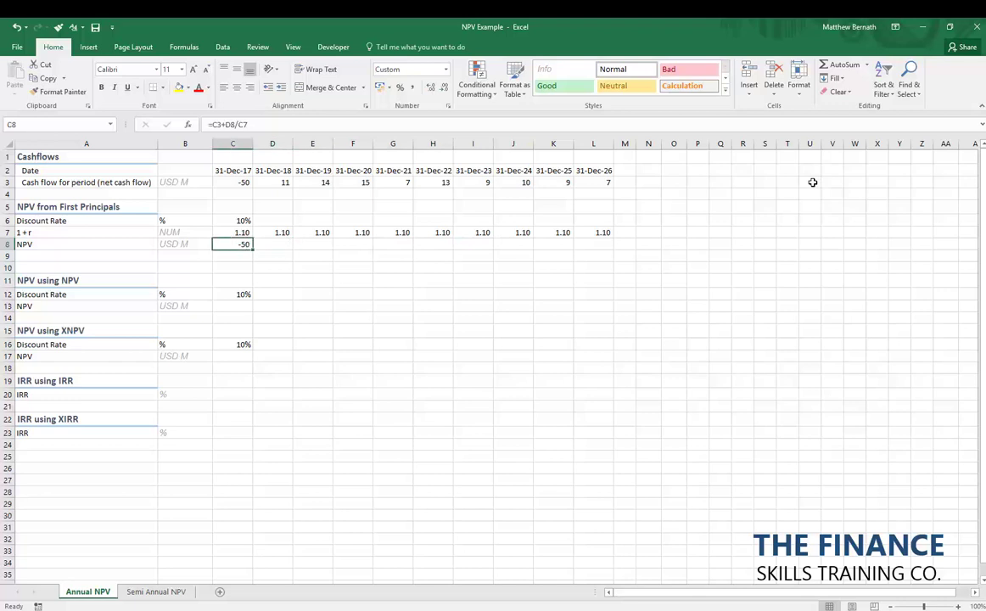
pyautogui.hotkey('shift', 'Right')
pyautogui.hotkey('shift', 'Right')
pyautogui.hotkey('shift', 'Right')
pyautogui.hotkey('shift', 'Right')
pyautogui.hotkey('shift', 'Right')
pyautogui.hotkey('shift', 'Right')
pyautogui.hotkey('shift', 'Right')
pyautogui.hotkey('shift', 'Right')
pyautogui.hotkey('shift', 'Right')
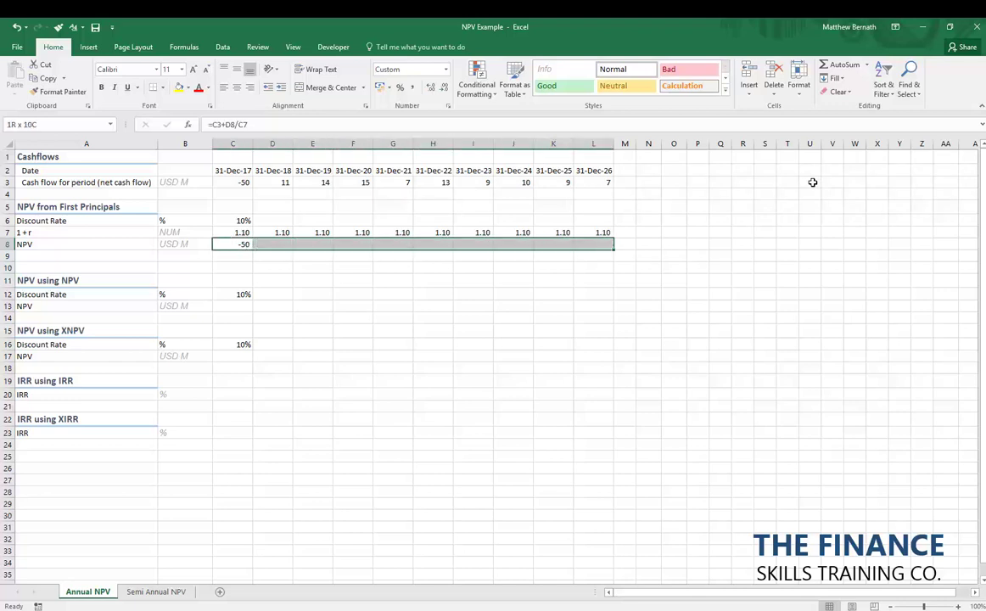
# - Fill the C8 NPV formula right across row 8 to column L
pyautogui.hotkey('ctrl', 'r')
pyautogui.hotkey('ctrl', 'q')
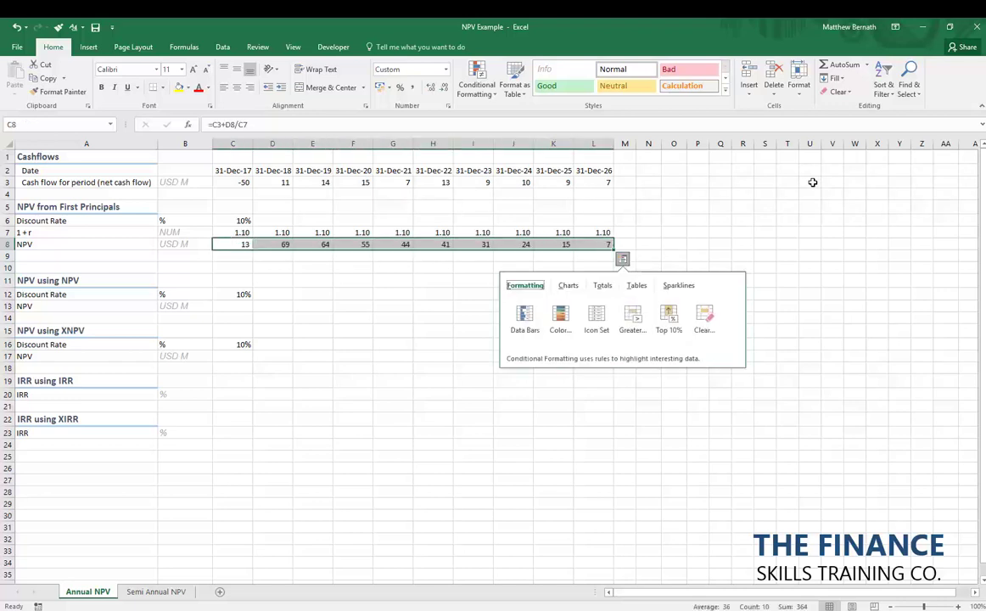
pyautogui.hotkey('shift', 'BackSpace')
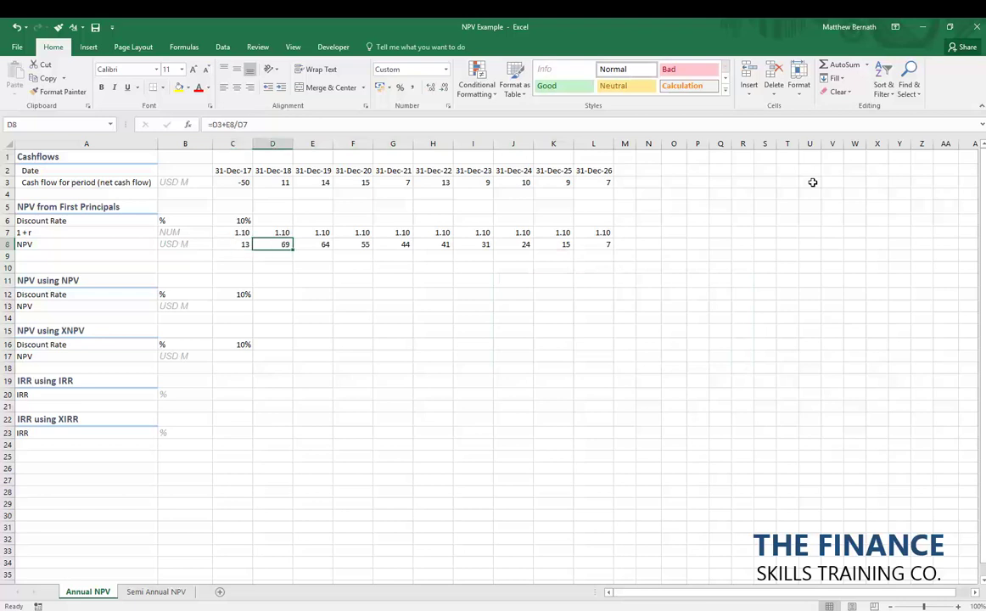
pyautogui.press('Right')
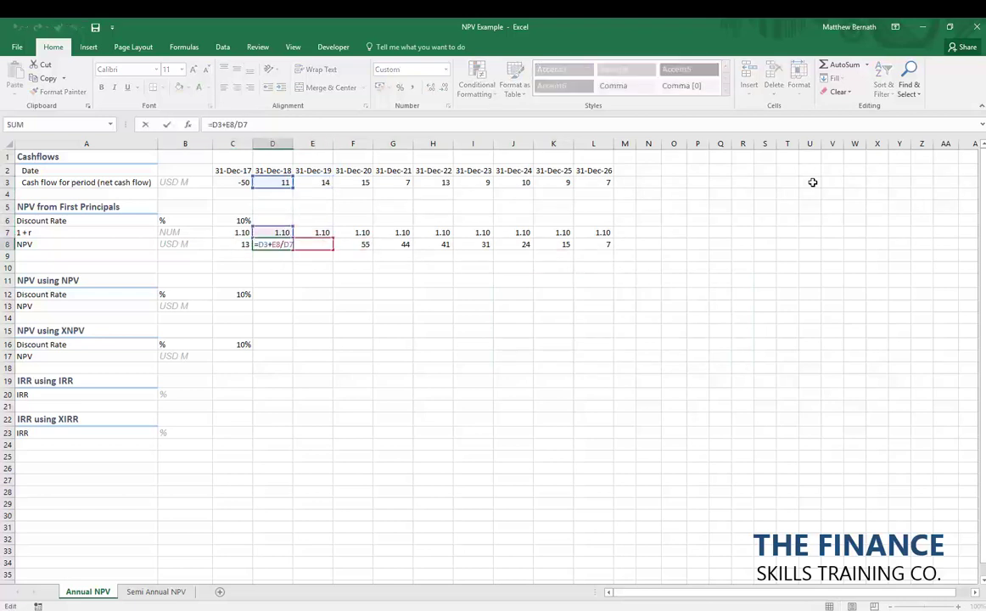
# - Review the copied NPV formulas in D8, L8 and K8, leaving them unchanged
pyautogui.press('Tab')
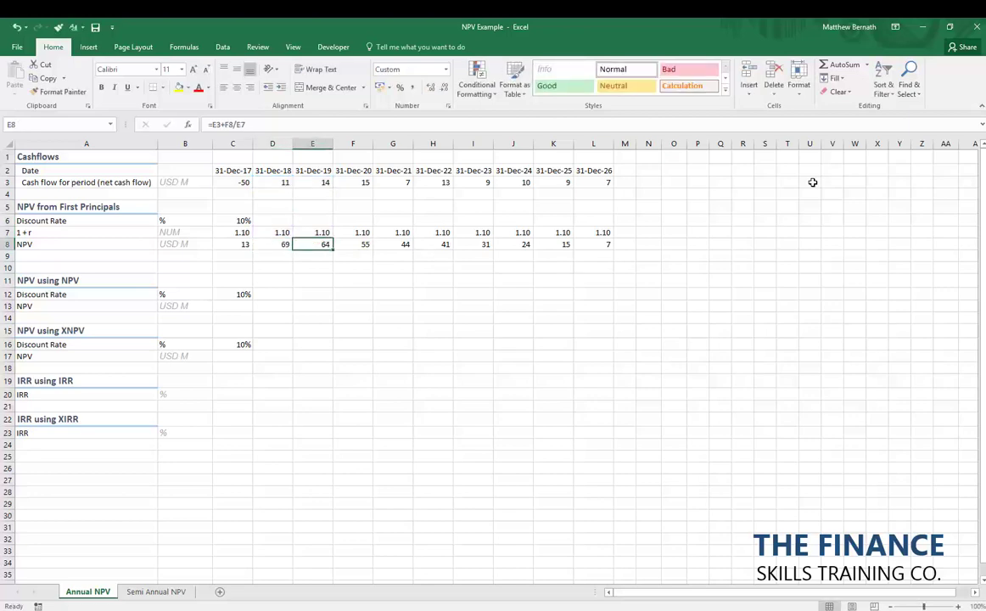
pyautogui.press('Left')
pyautogui.press('F2')
pyautogui.press('Escape')
pyautogui.press('F2')
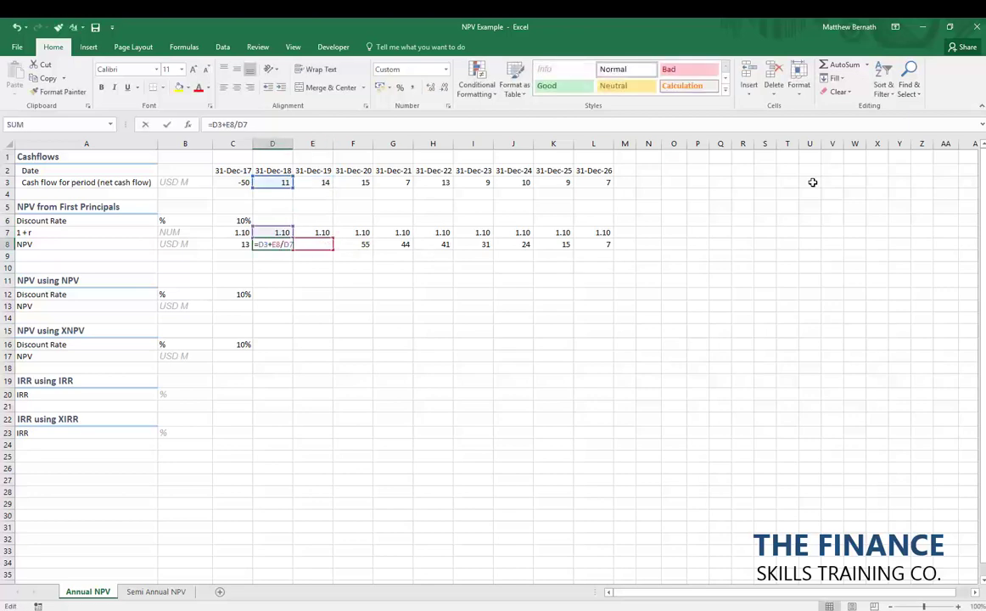
pyautogui.press('Escape')
pyautogui.press('Right')
pyautogui.press('Right')
pyautogui.press('Right')
pyautogui.press('Right')
pyautogui.press('Right')
pyautogui.press('Right')
pyautogui.press('Right')
pyautogui.press('Right')
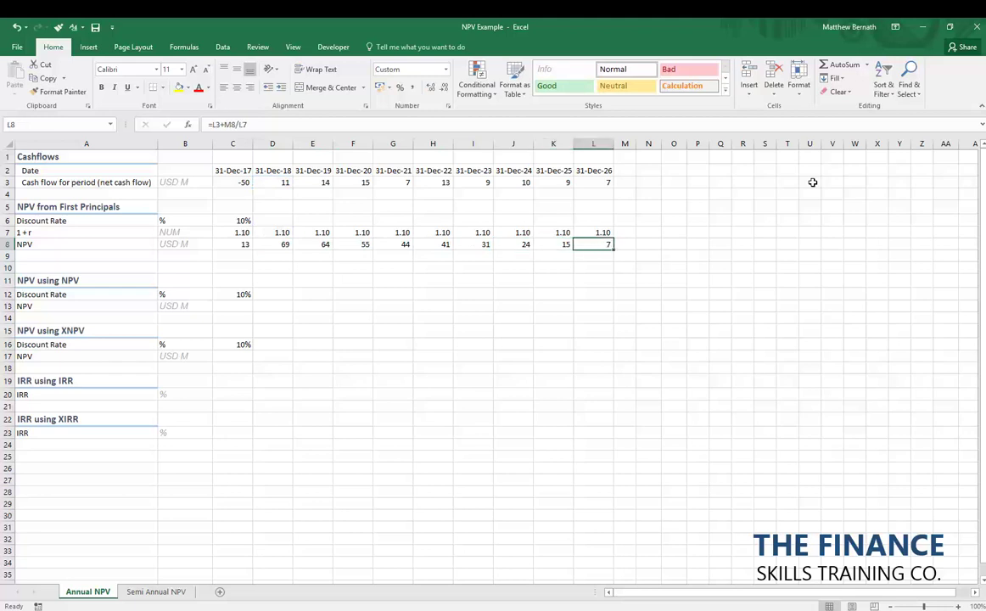
pyautogui.press('F2')
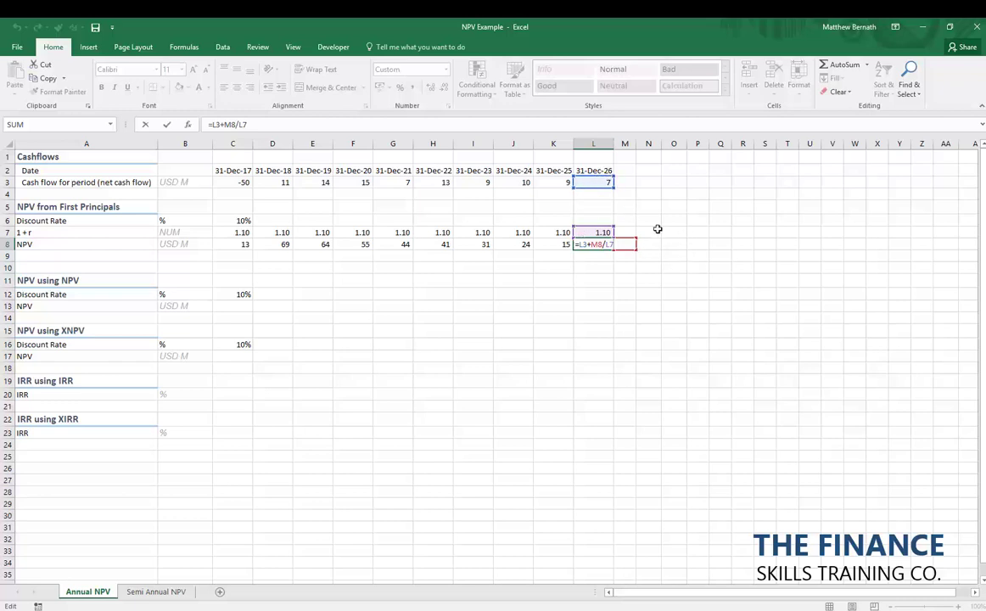
pyautogui.hotkey('ctrl', 'Return')
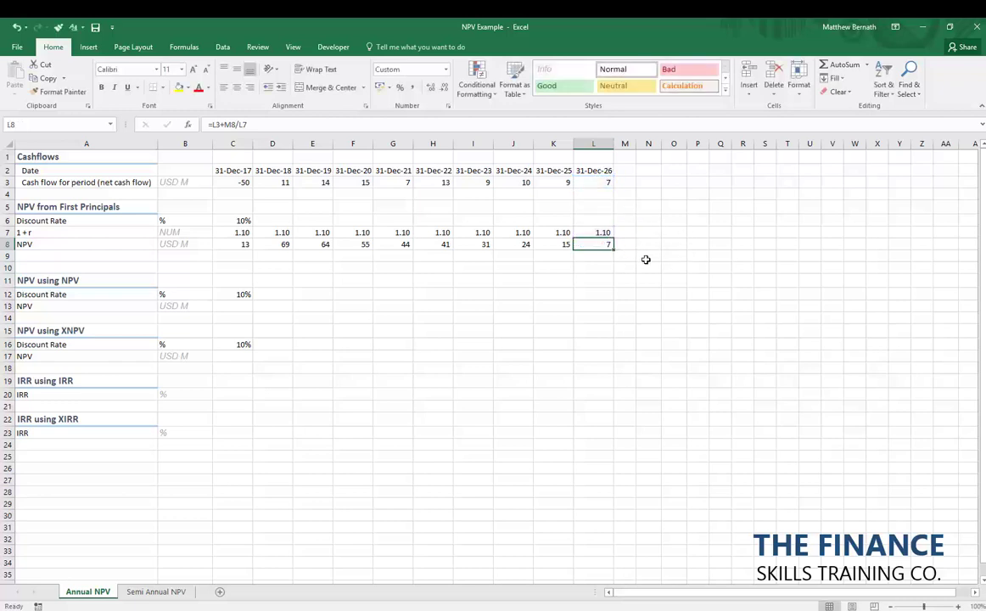
pyautogui.press('Left')
pyautogui.press('F2')
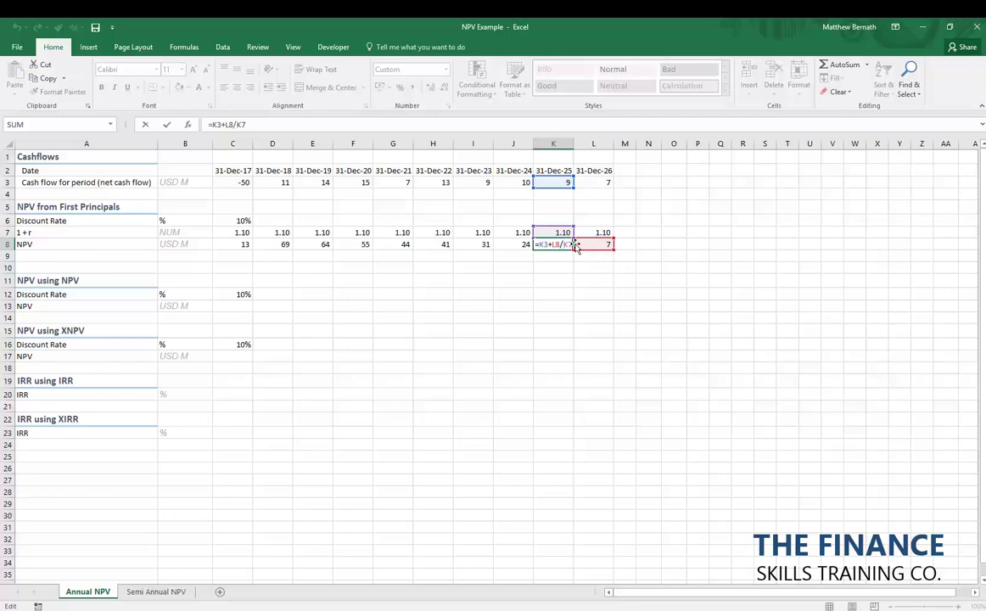
pyautogui.hotkey('ctrl', 'Return')
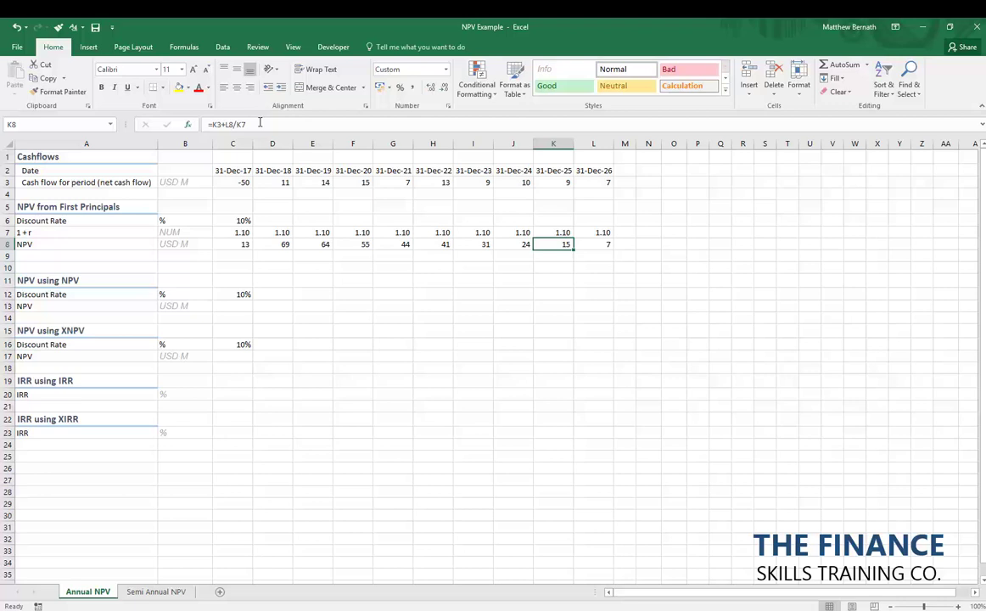
pyautogui.click(184, 47)
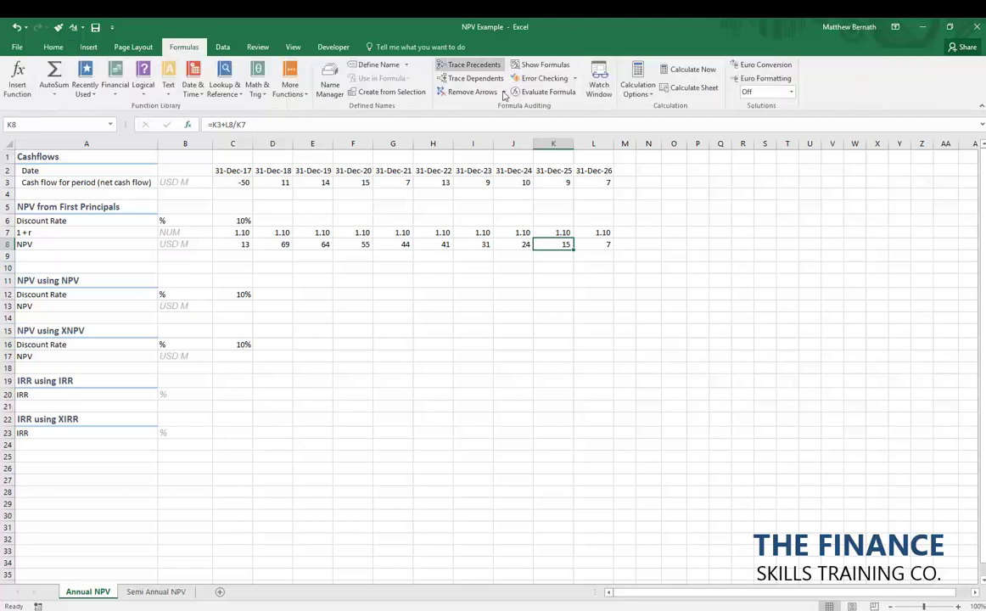
pyautogui.click(543, 92)
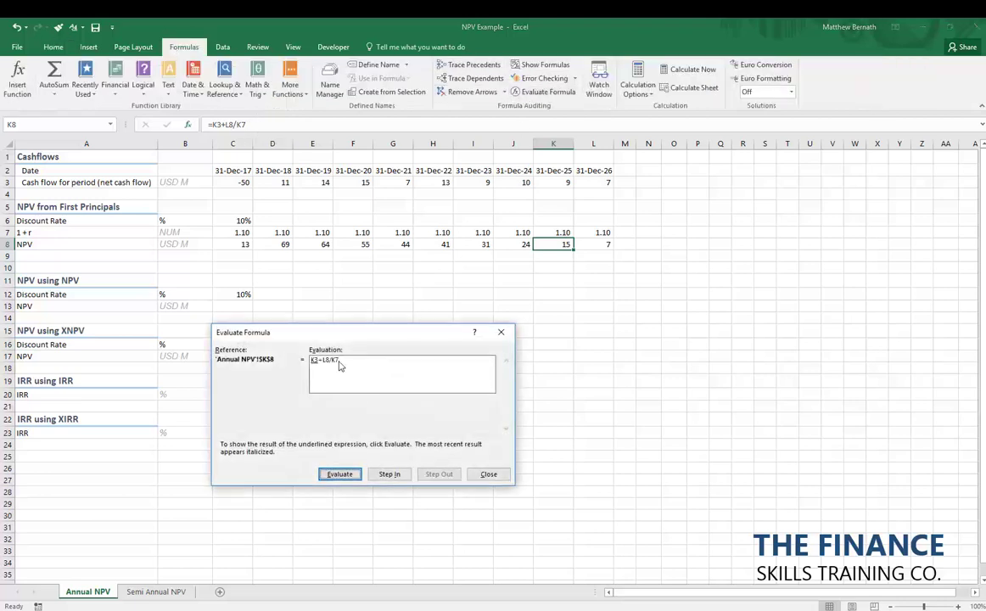
pyautogui.click(340, 473)
pyautogui.click(338, 474)
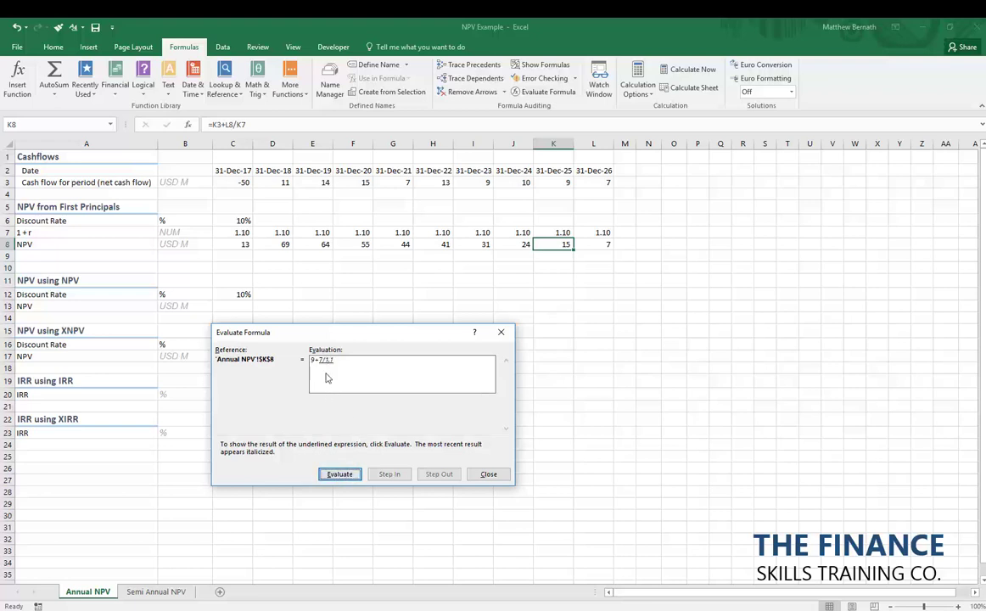
pyautogui.click(339, 473)
pyautogui.click(340, 473)
pyautogui.click(501, 332)
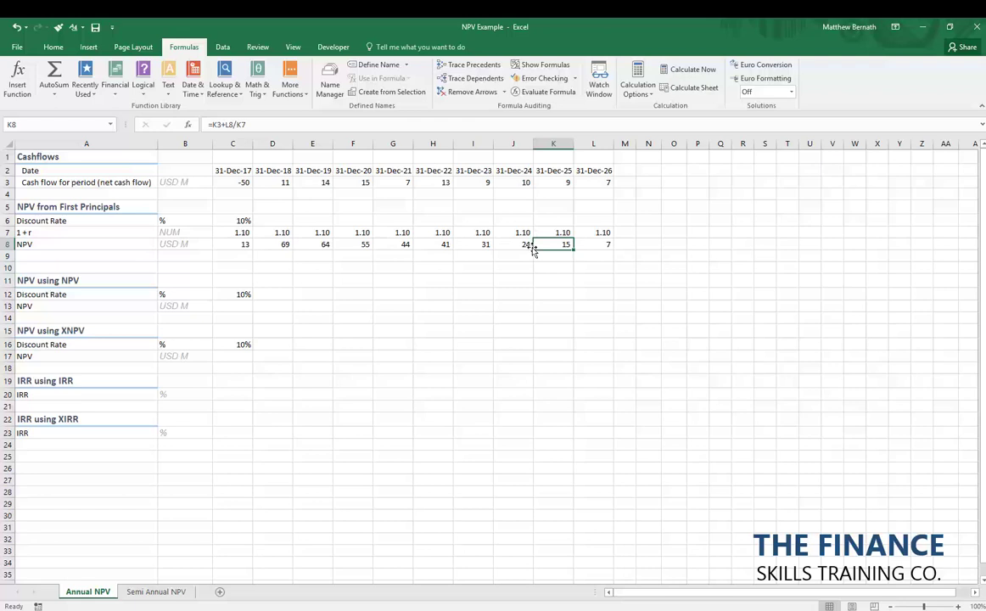
# - Try adding and removing a decimal place on K8, leaving it a whole number
pyautogui.click(53, 47)
pyautogui.click(432, 88)
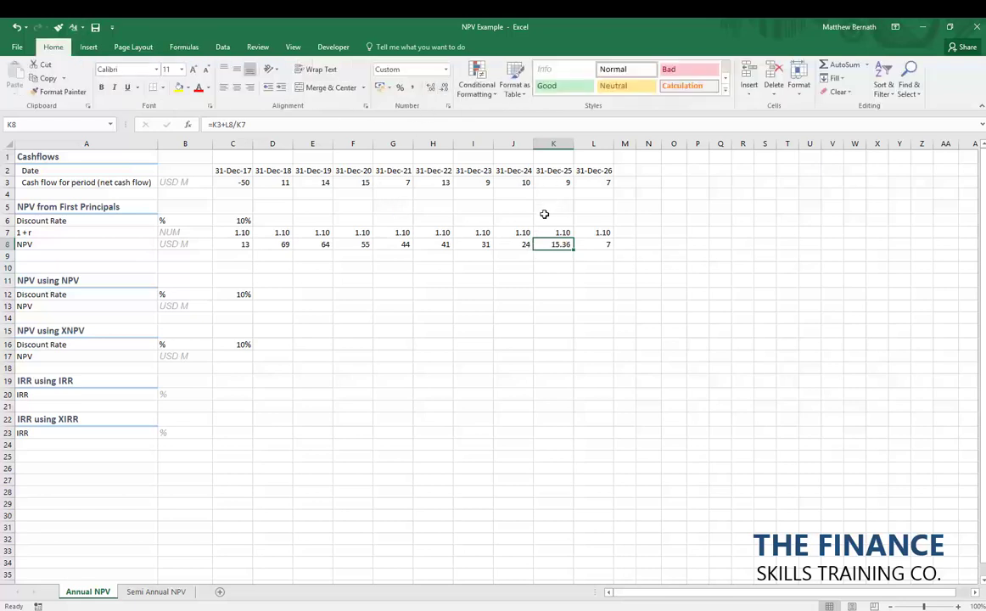
pyautogui.click(443, 88)
pyautogui.click(443, 88)
# - Review the NPV formulas in J8 and I8 without changing them
pyautogui.click(504, 246)
pyautogui.press('F2')
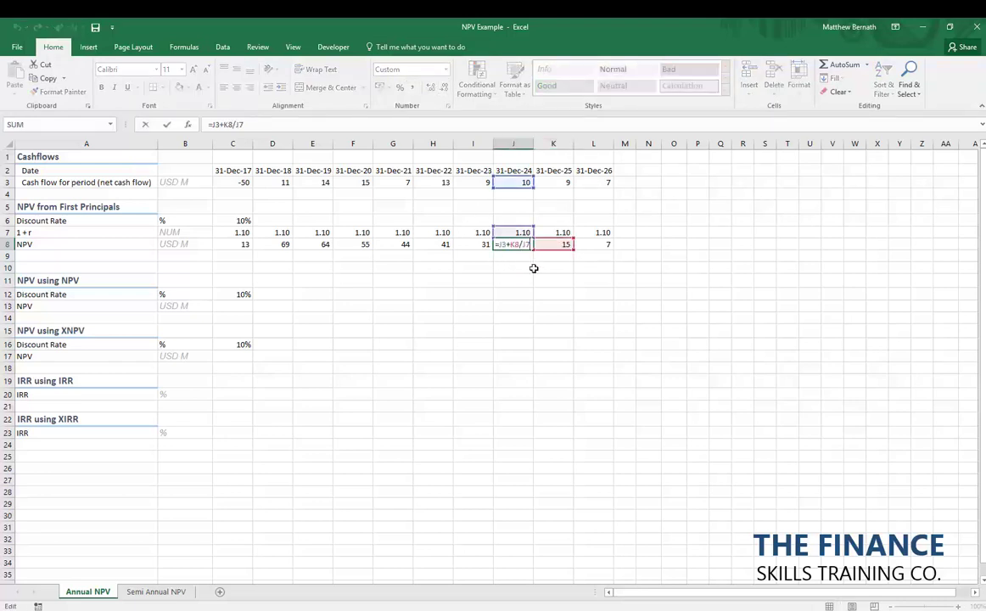
pyautogui.press('Escape')
pyautogui.click(563, 243)
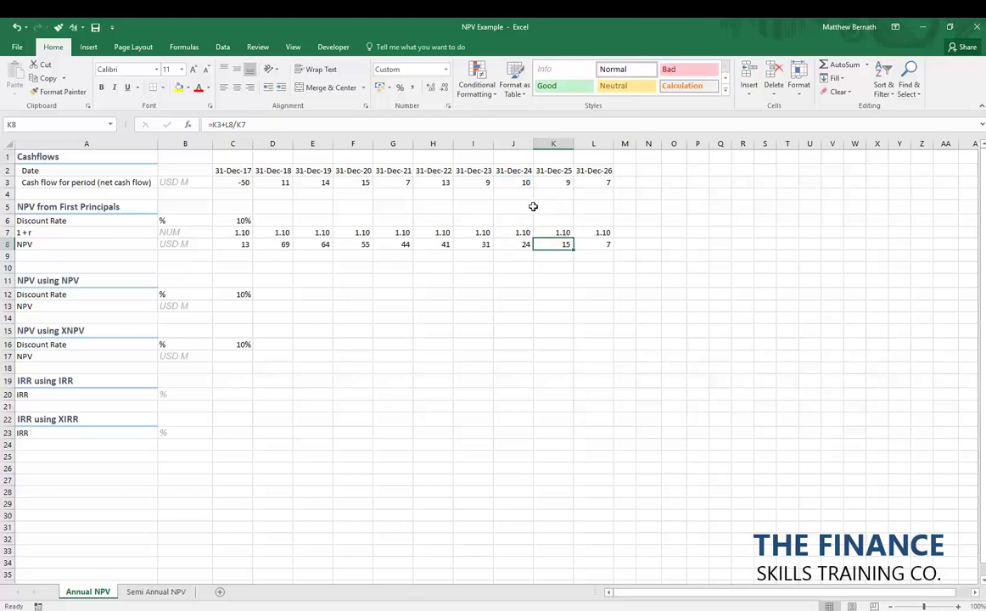
pyautogui.click(517, 244)
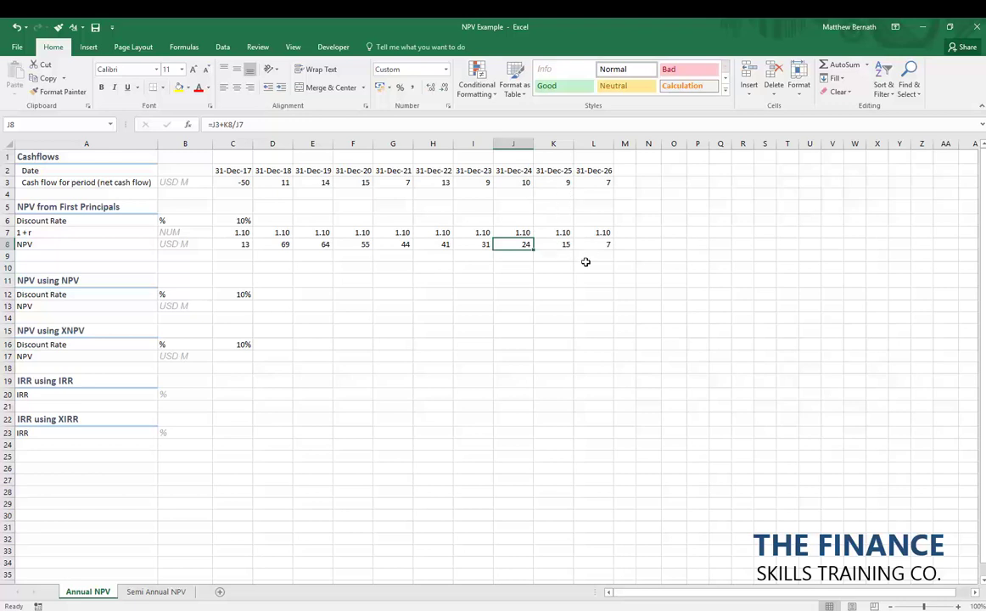
pyautogui.press('F2')
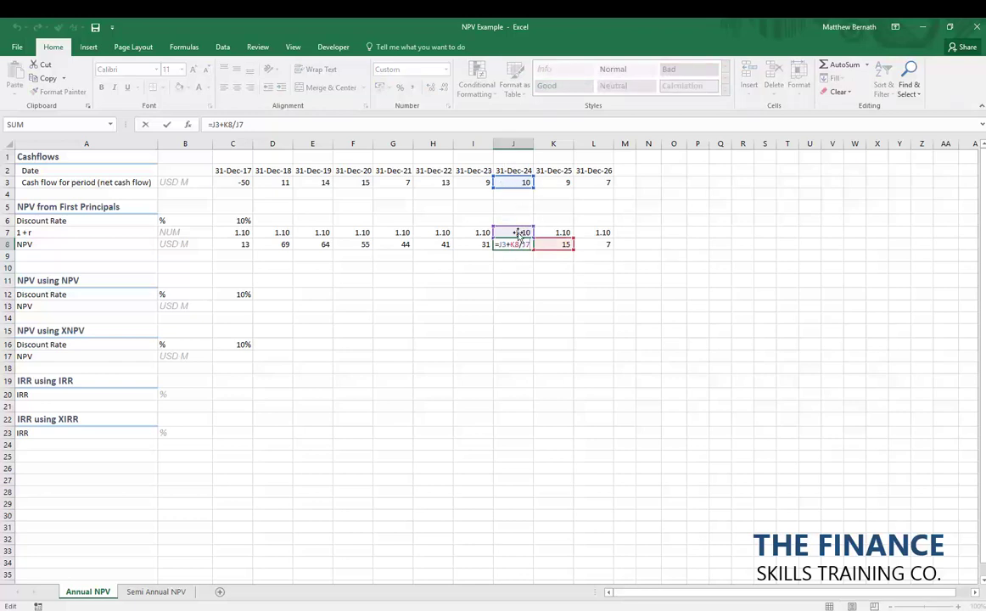
pyautogui.hotkey('ctrl', 'Return')
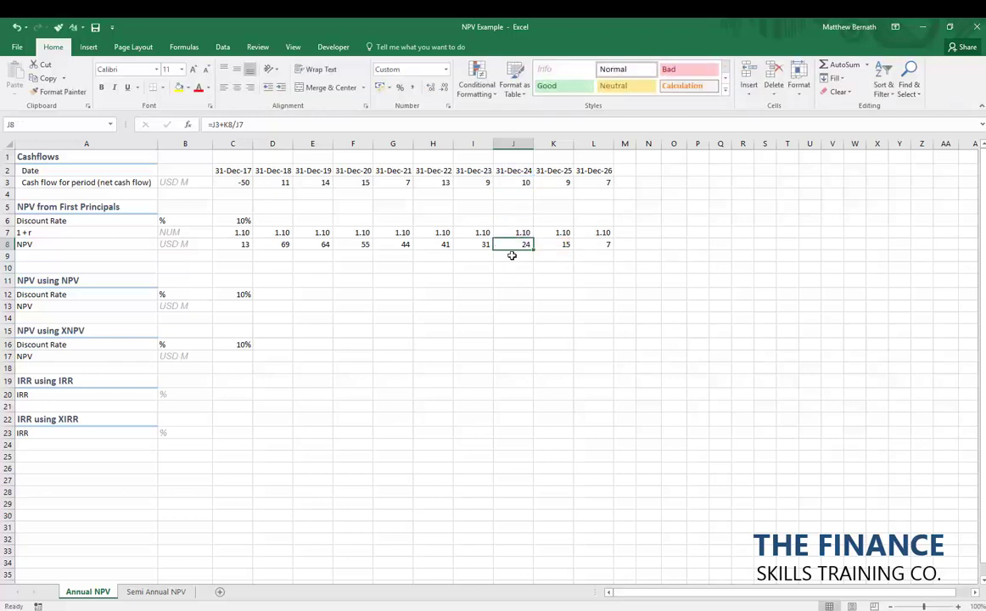
pyautogui.press('Left')
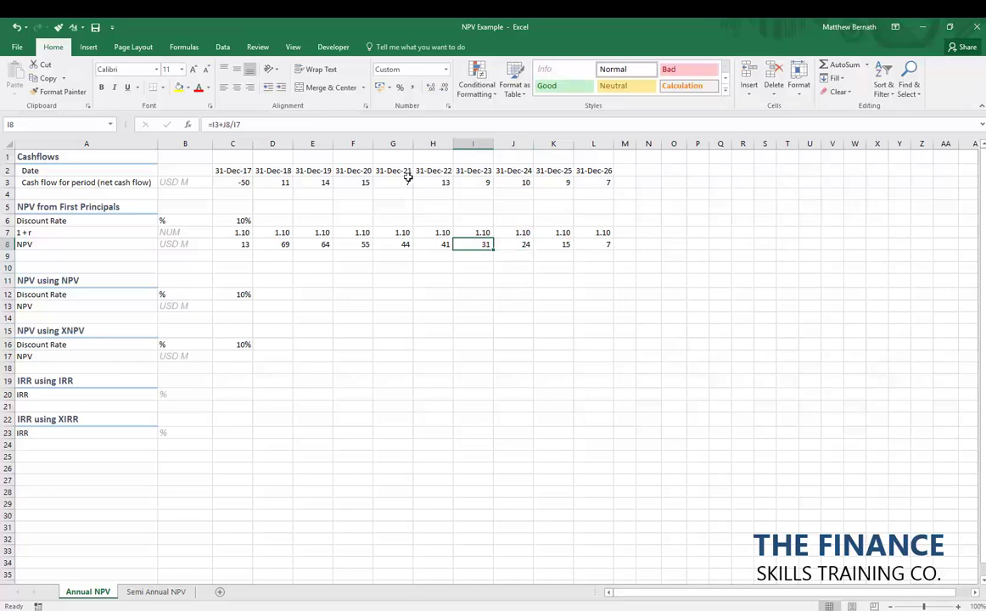
pyautogui.press('F2')
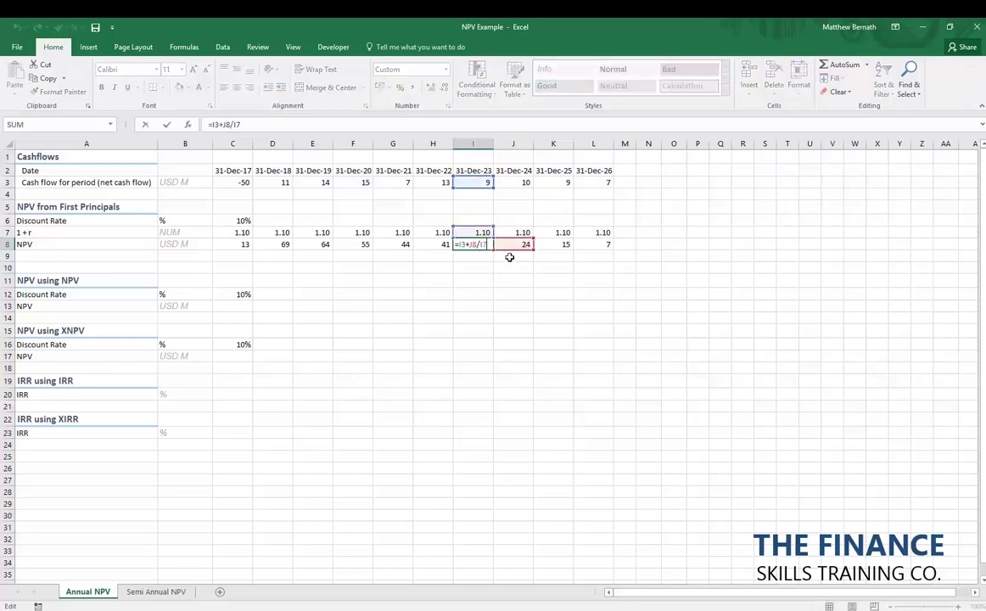
pyautogui.press('Escape')
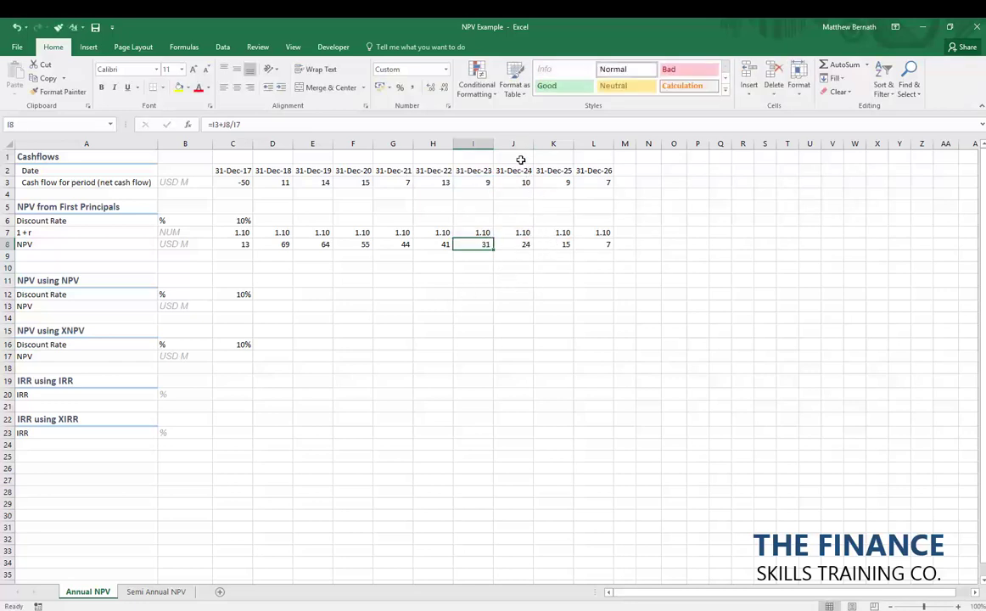
pyautogui.press('F2')
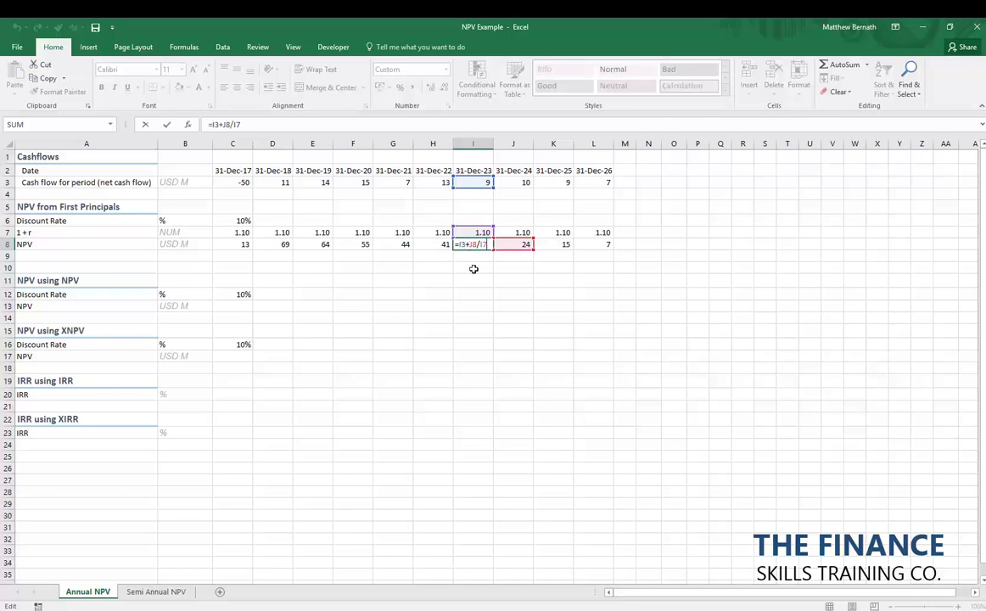
pyautogui.hotkey('ctrl', 'Return')
# - Show the total NPV in C8 with two decimals, reading 13.07
pyautogui.press('Left')
pyautogui.press('Left')
pyautogui.press('Left')
pyautogui.press('Left')
pyautogui.press('Left')
pyautogui.press('Left')
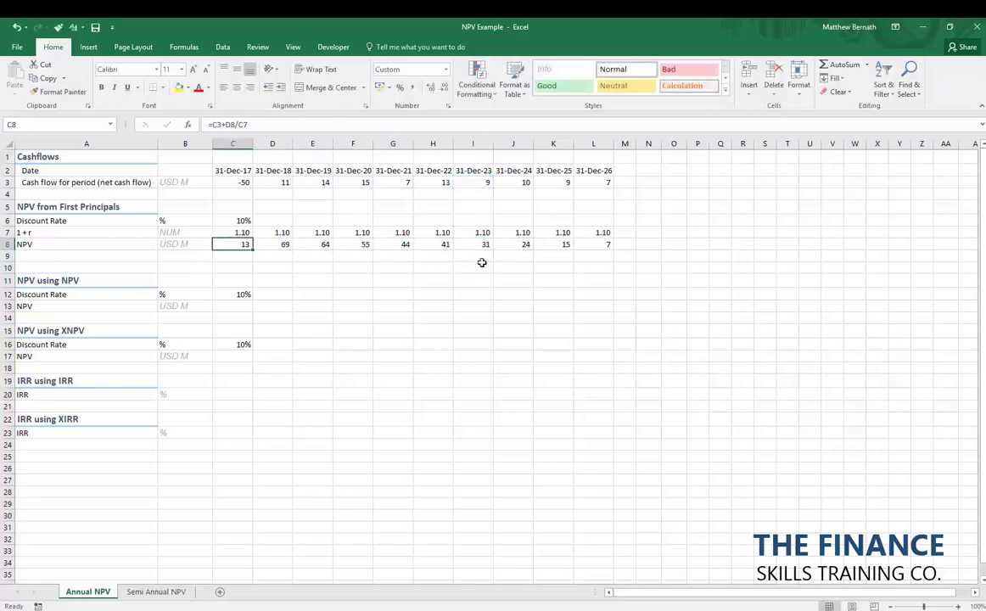
pyautogui.click(423, 88)
pyautogui.click(423, 87)
# - Enter =NPV(C12,D3:L3) in C13 using the 10% rate and the row 3 cash flows
pyautogui.press('Down')
pyautogui.press('Down')
pyautogui.press('Down')
pyautogui.press('Down')
pyautogui.press('Down')
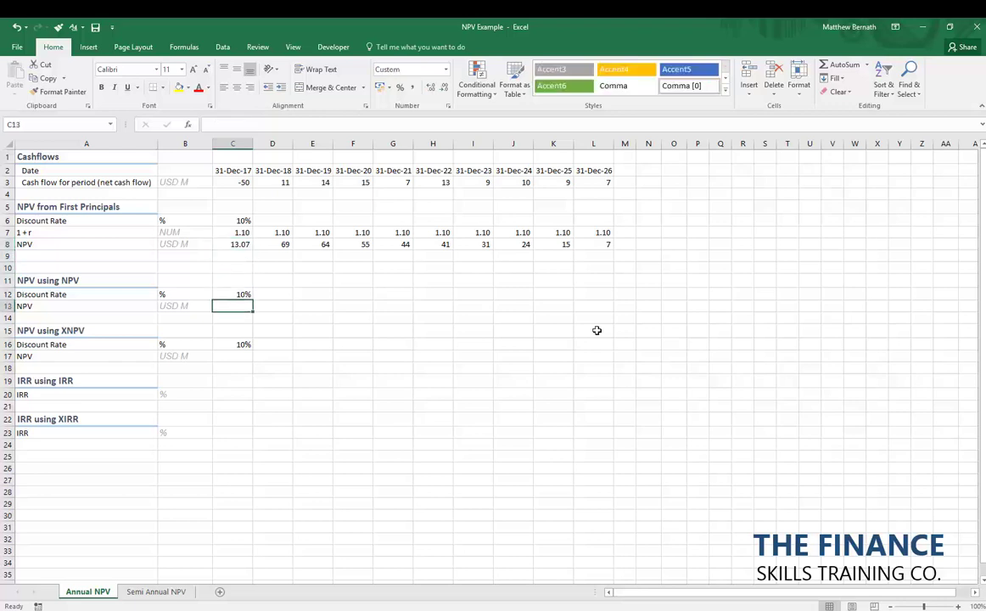
pyautogui.write('=npv')
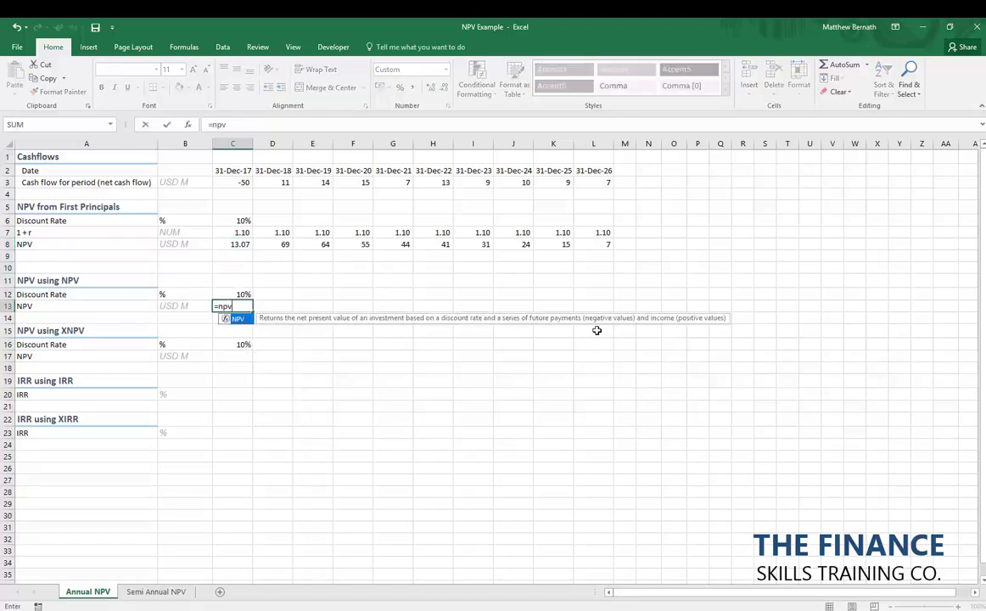
pyautogui.press('Tab')
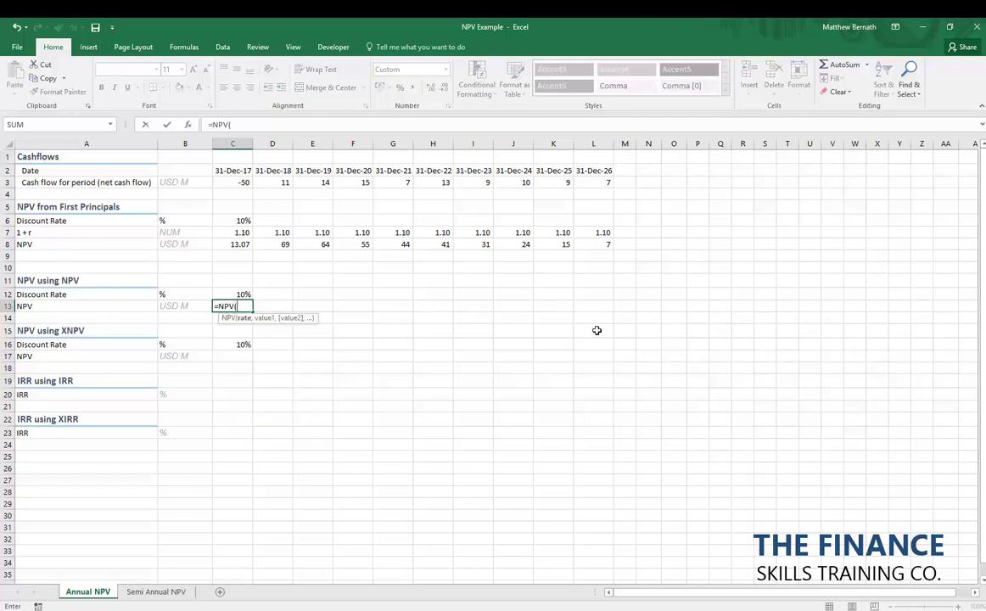
pyautogui.press('Up')
pyautogui.press('Up')
pyautogui.press('Up')
pyautogui.press('Up')
pyautogui.press('Up')
pyautogui.press('Right')
pyautogui.press('Up')
pyautogui.press('Up')
pyautogui.press('Up')
pyautogui.press('Up')
pyautogui.press('Up')
pyautogui.press('Right')
pyautogui.press('Left')
pyautogui.press('Right')
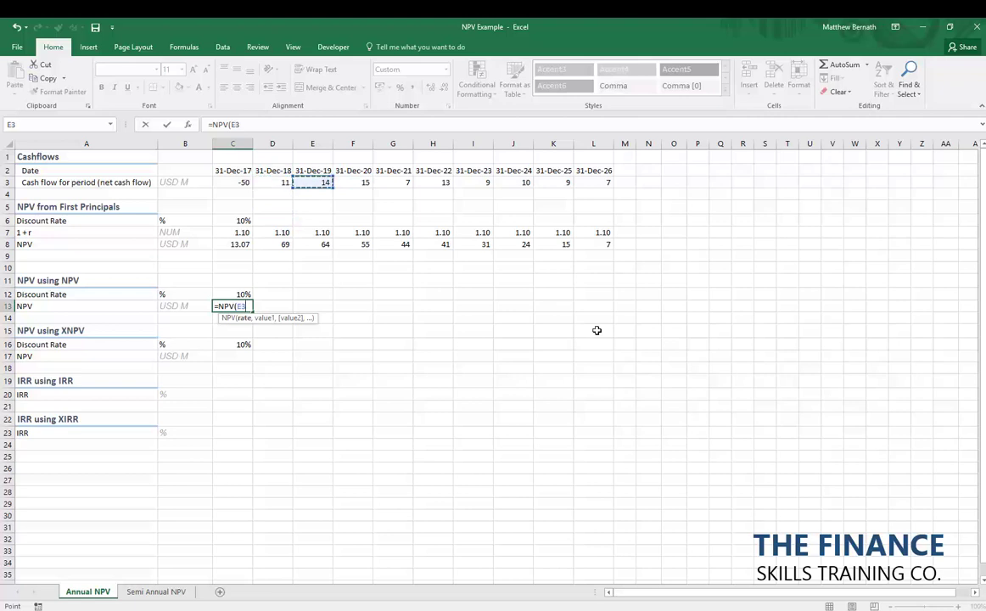
pyautogui.press('Right')
pyautogui.press('Right')
pyautogui.press('Right')
pyautogui.press('Right')
pyautogui.press('Right')
pyautogui.press('Right')
pyautogui.press('Right')
pyautogui.press('Left')
pyautogui.press('Left')
pyautogui.press('Left')
pyautogui.press('Left')
pyautogui.press('Left')
pyautogui.press('Left')
pyautogui.press('Left')
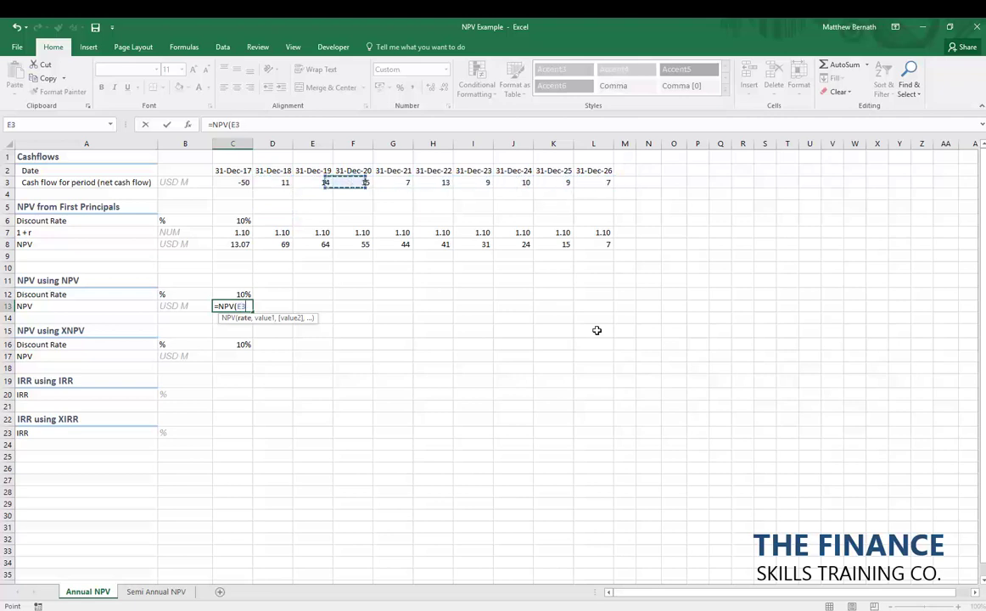
pyautogui.press('Left')
pyautogui.press('Left')
pyautogui.press('Left')
pyautogui.press('Left')
pyautogui.press('Right')
pyautogui.press('Right')
pyautogui.press('Left')
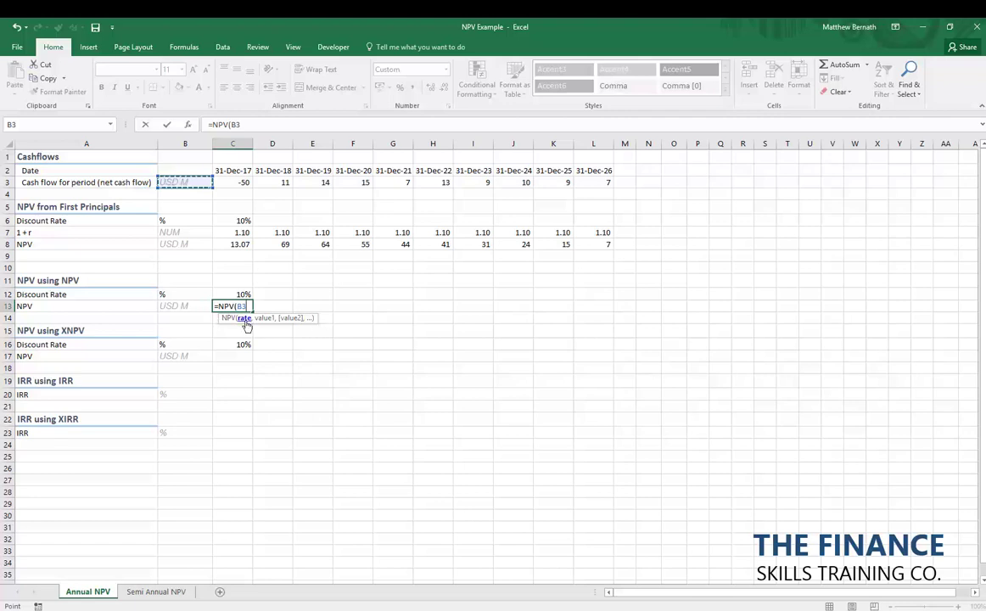
pyautogui.click(241, 295)
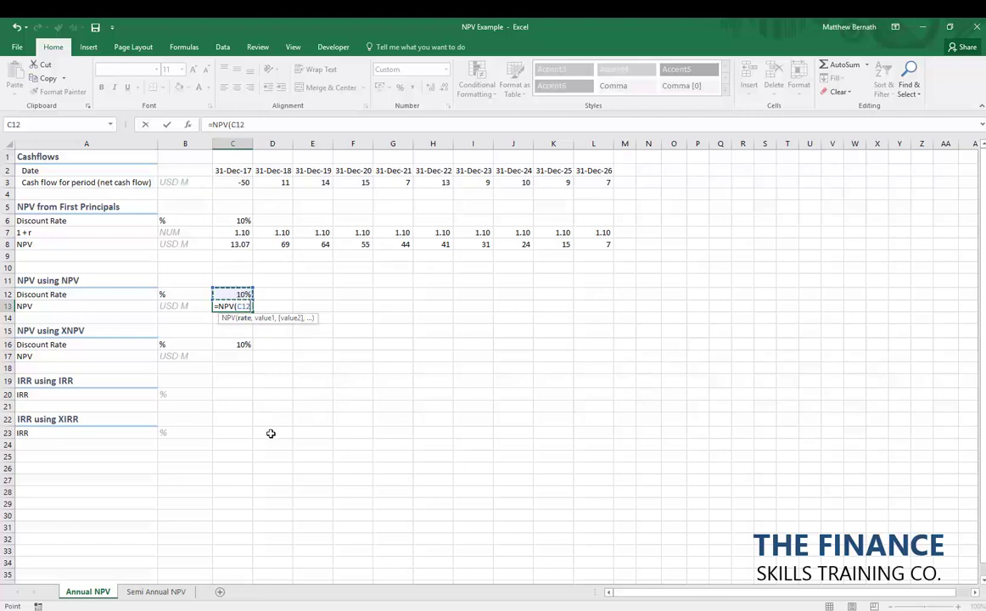
pyautogui.write(',')
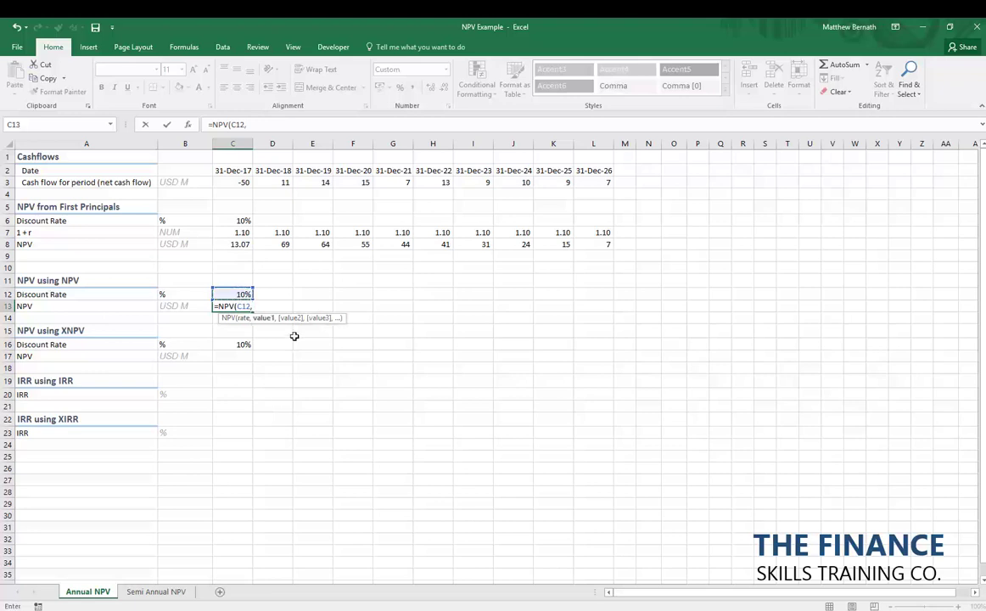
pyautogui.moveTo(259, 182); pyautogui.dragTo(590, 182)
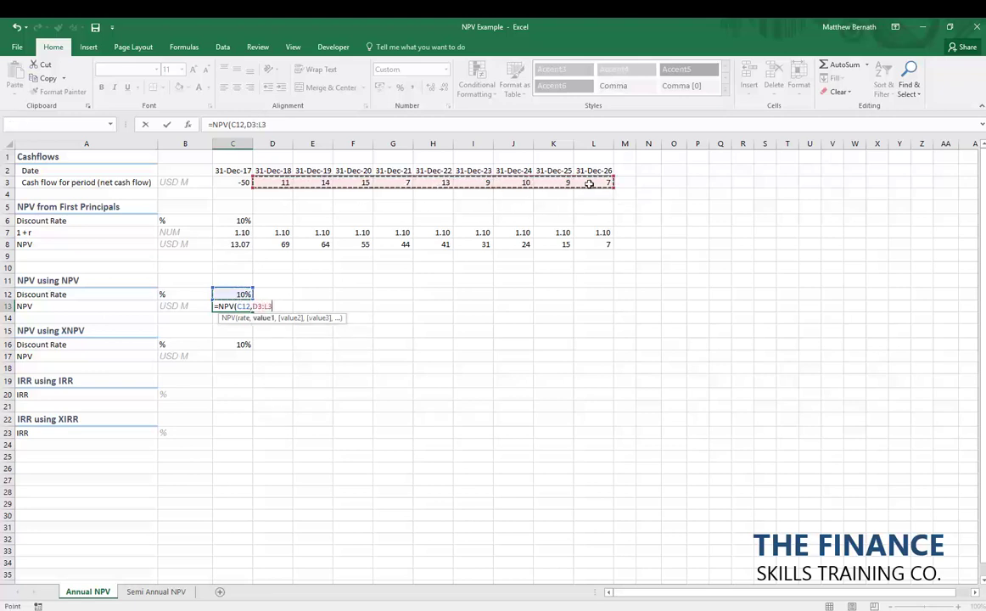
pyautogui.press('Return')
# - Cancel a stray entry in C14 and recheck the C13 NPV formula
pyautogui.write('\\')
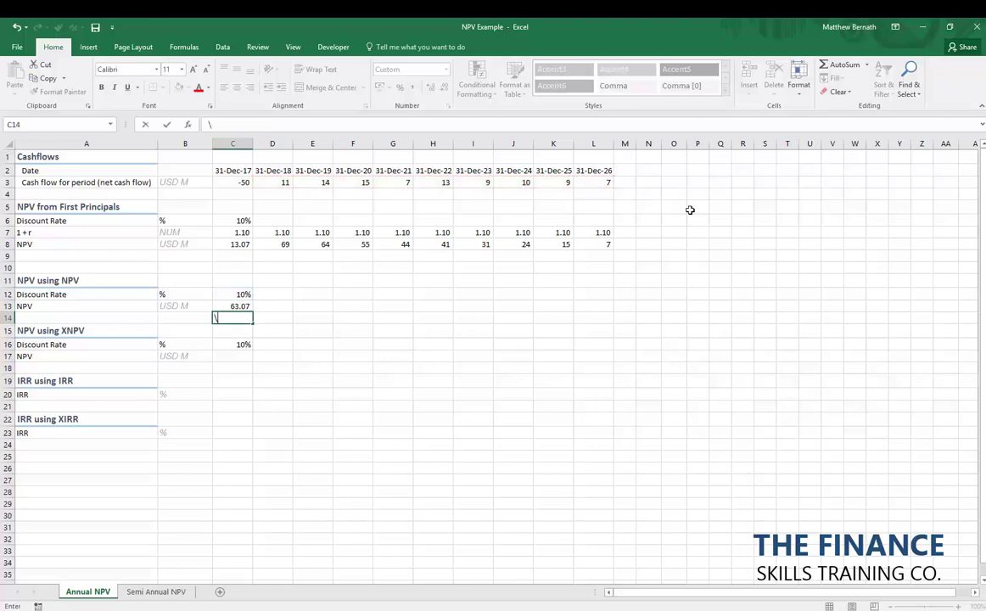
pyautogui.press('Escape')
pyautogui.press('Up')
pyautogui.press('F2')
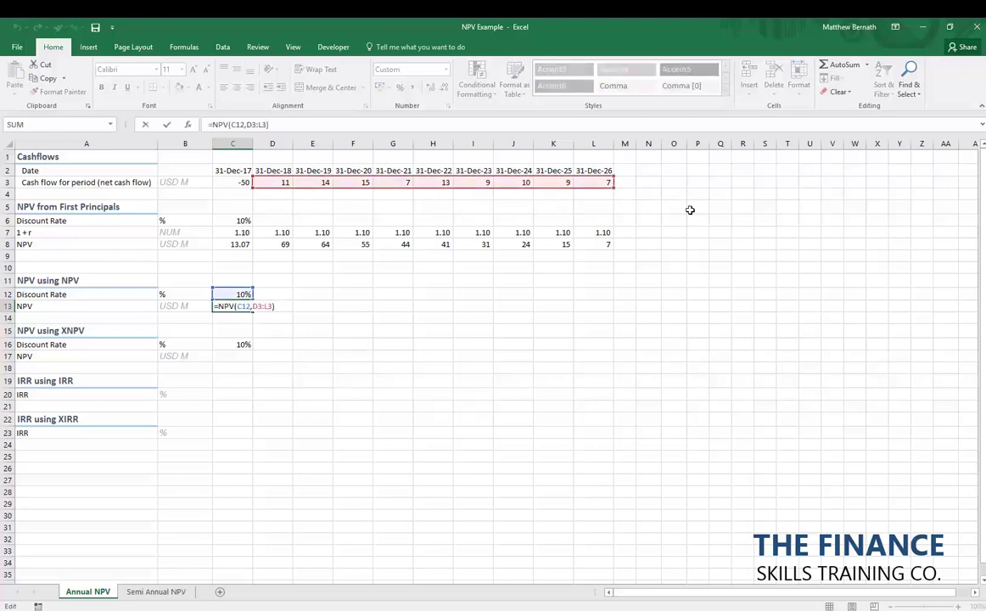
pyautogui.press('Return')
pyautogui.press('Up')
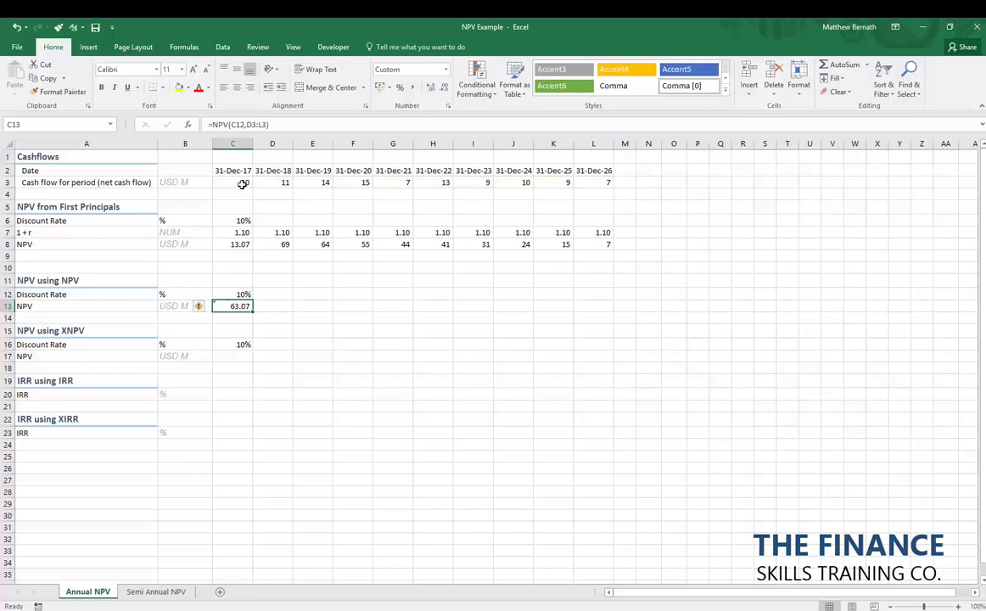
# - Add the initial cash flow C3 to C13's formula, giving 13.07 to match C8
pyautogui.press('F2')
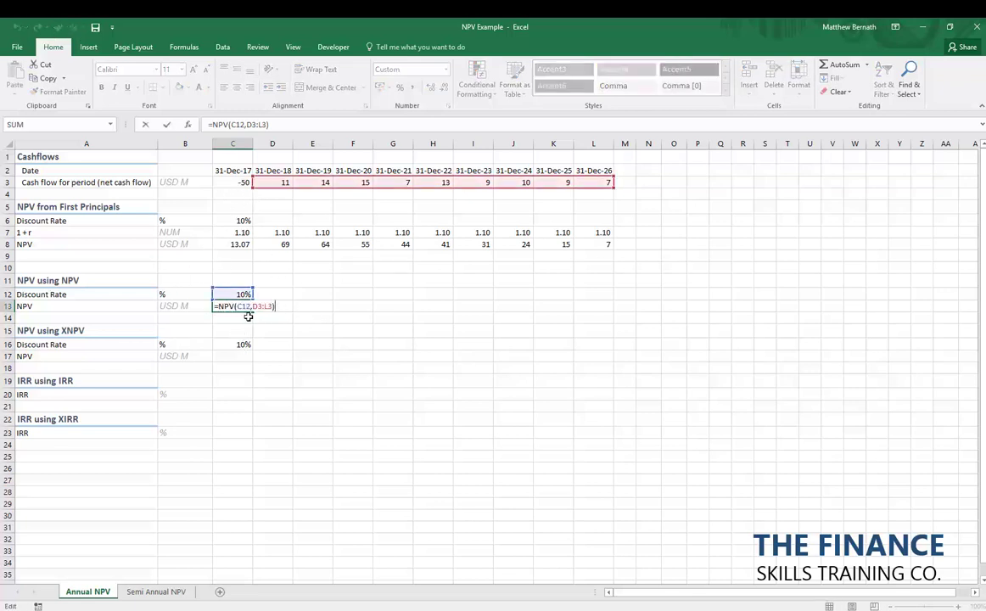
pyautogui.write('+')
pyautogui.click(228, 182)
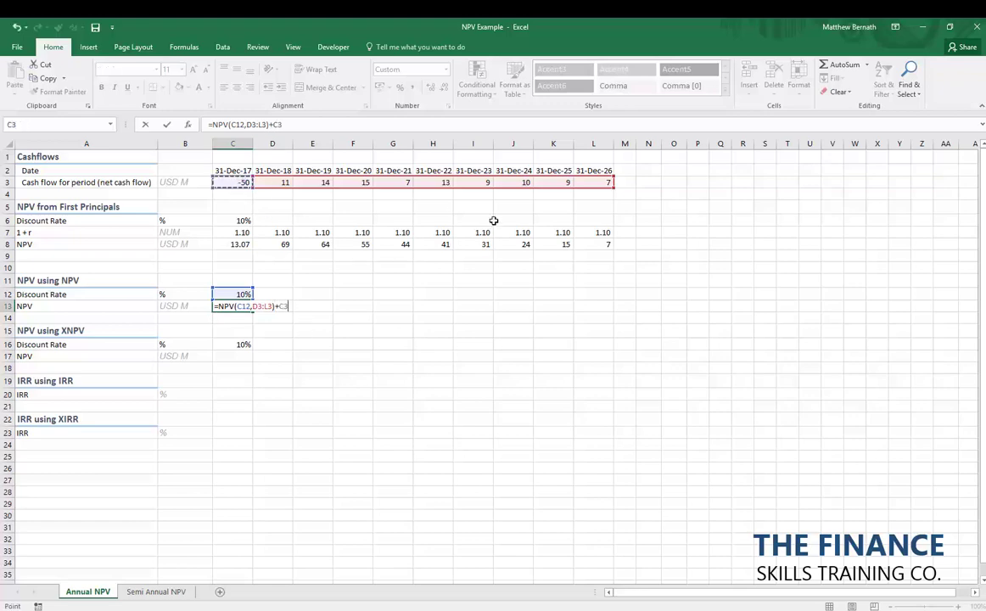
pyautogui.hotkey('ctrl', 'Return')
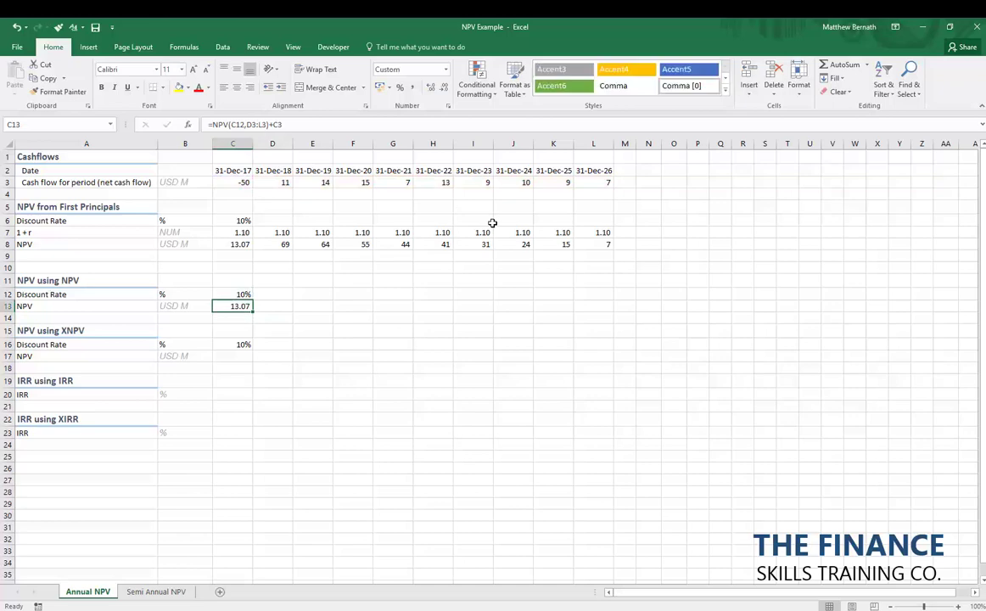
pyautogui.press('Up')
pyautogui.press('Up')
pyautogui.press('Up')
pyautogui.press('Up')
pyautogui.press('Up')
pyautogui.press('Down')
pyautogui.press('Down')
pyautogui.press('Down')
pyautogui.press('Down')
pyautogui.press('Down')
pyautogui.press('F2')
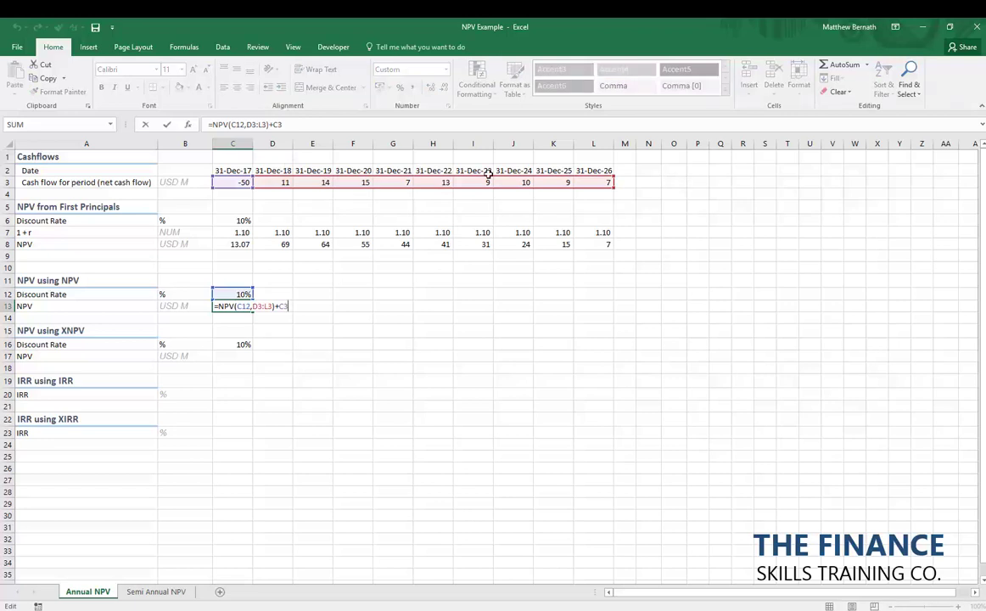
pyautogui.press('Escape')
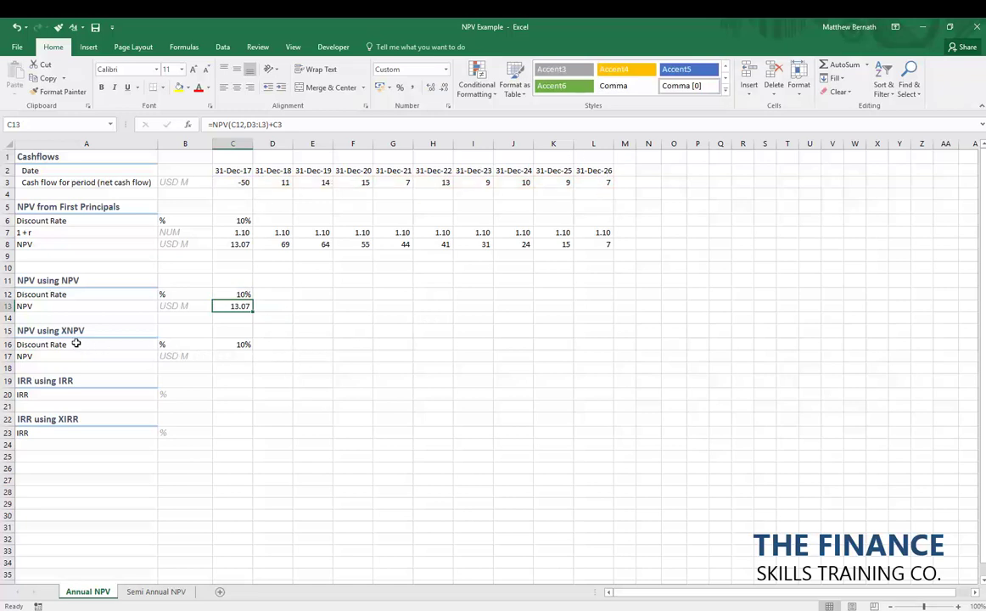
# - Enter =XNPV(C16,C3:L3,C2:L2) in C17 using the actual dates, returning 13.06
pyautogui.click(214, 356)
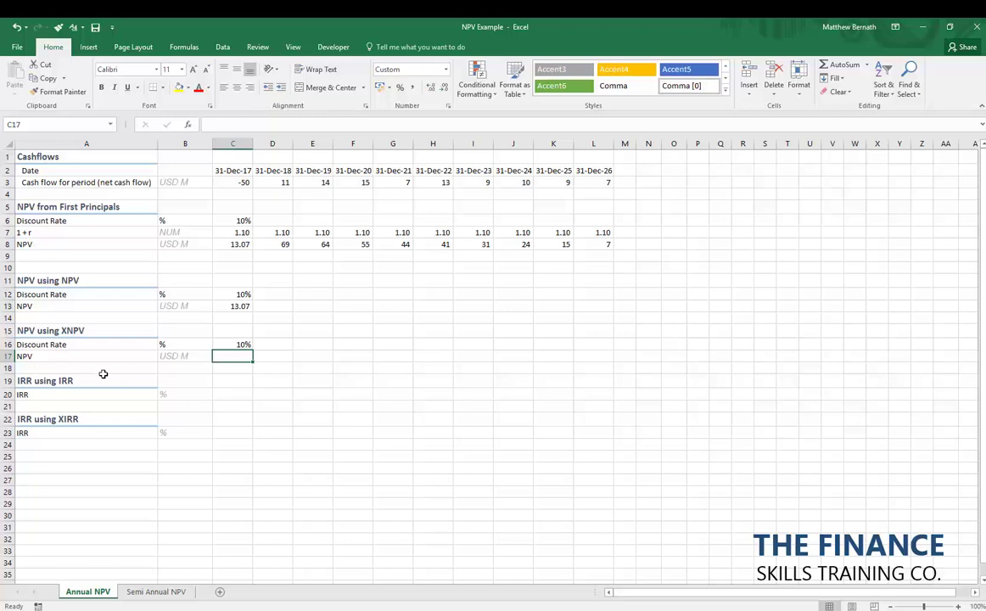
pyautogui.write('=xn')
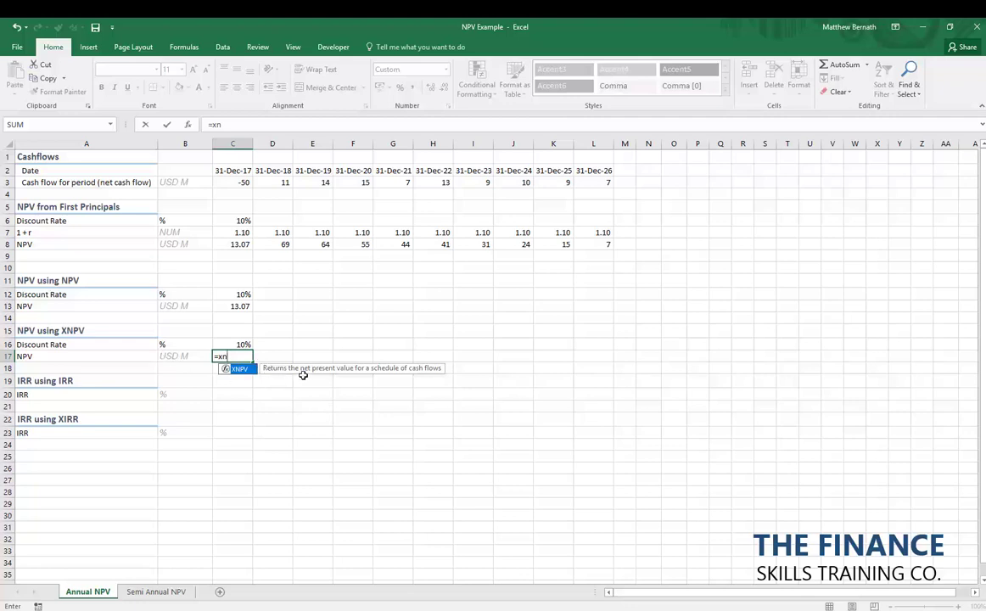
pyautogui.press('Tab')
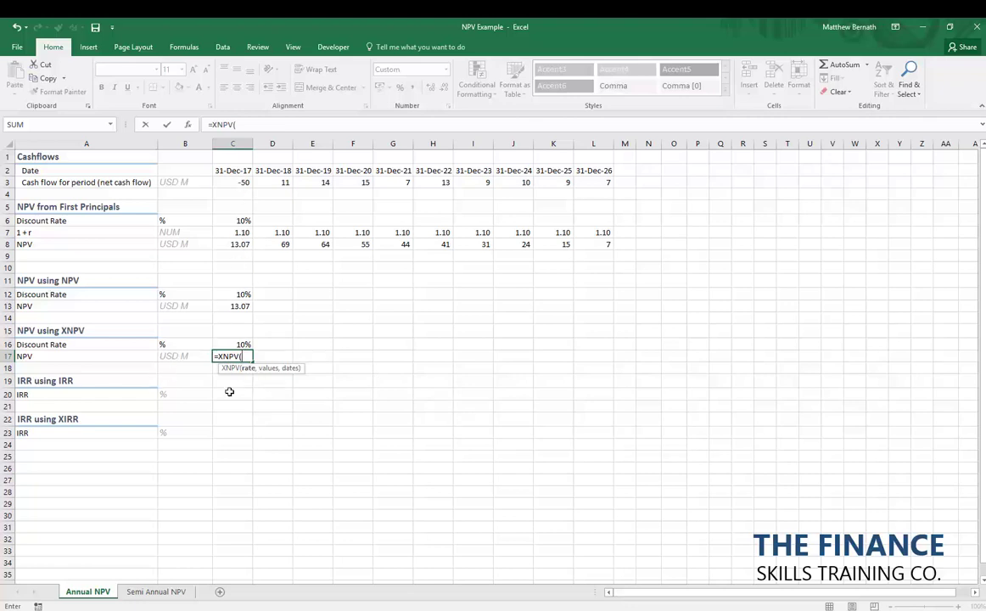
pyautogui.click(246, 345)
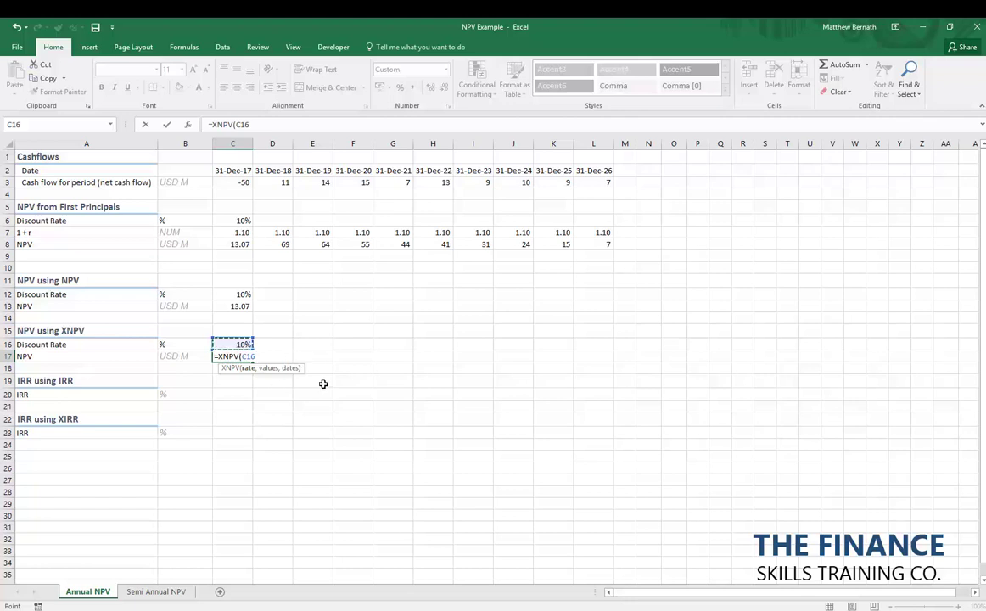
pyautogui.write(',')
pyautogui.moveTo(232, 182); pyautogui.dragTo(594, 182)
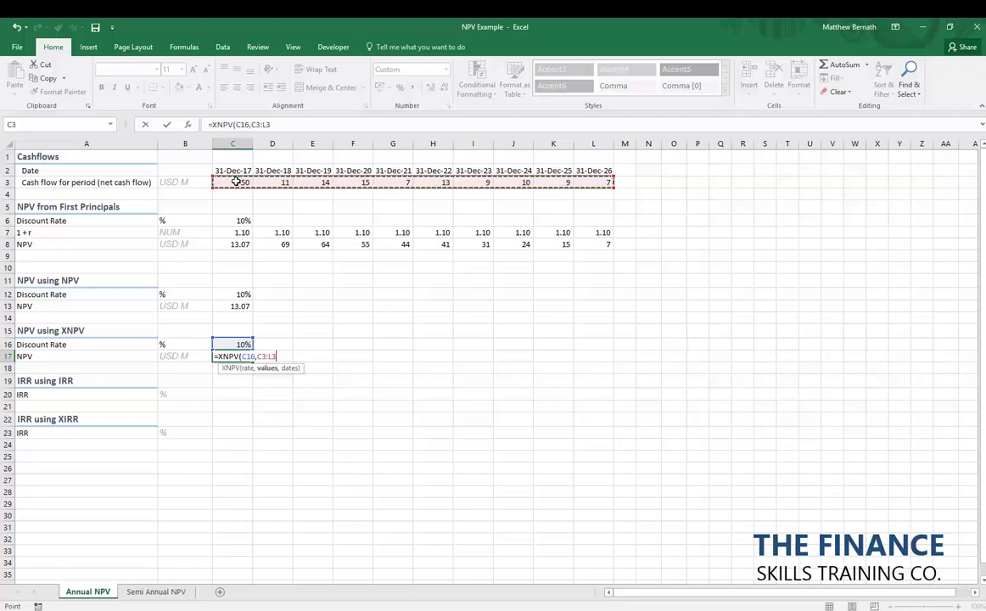
pyautogui.write(',')
pyautogui.moveTo(237, 171); pyautogui.dragTo(582, 169)
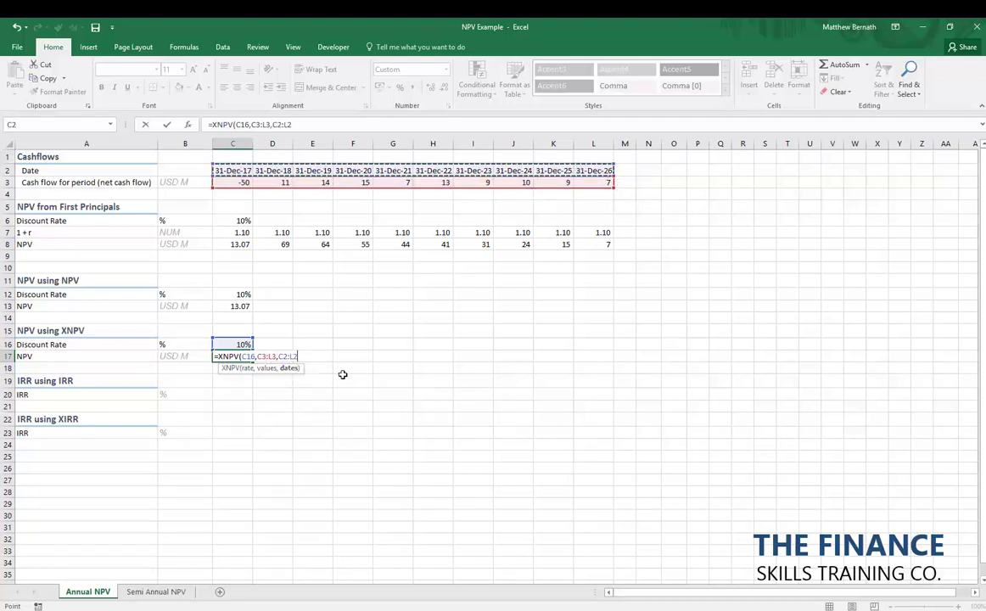
pyautogui.hotkey('ctrl', 'Return')
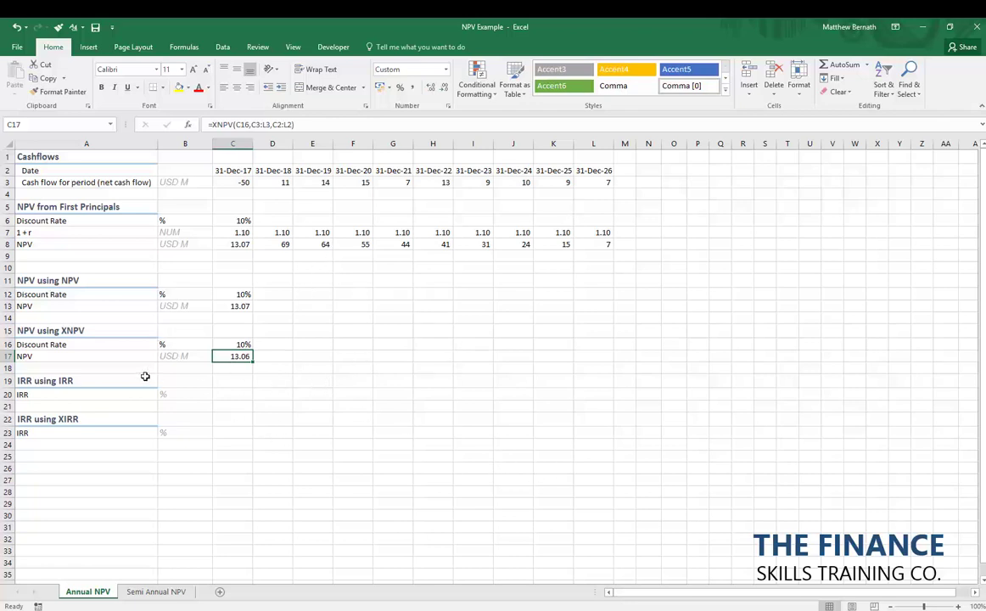
# - Enter =IRR(C3:L3) in C20 over the annual cash flows, returning 16.85%
pyautogui.press('Down')
pyautogui.press('Down')
pyautogui.press('Down')
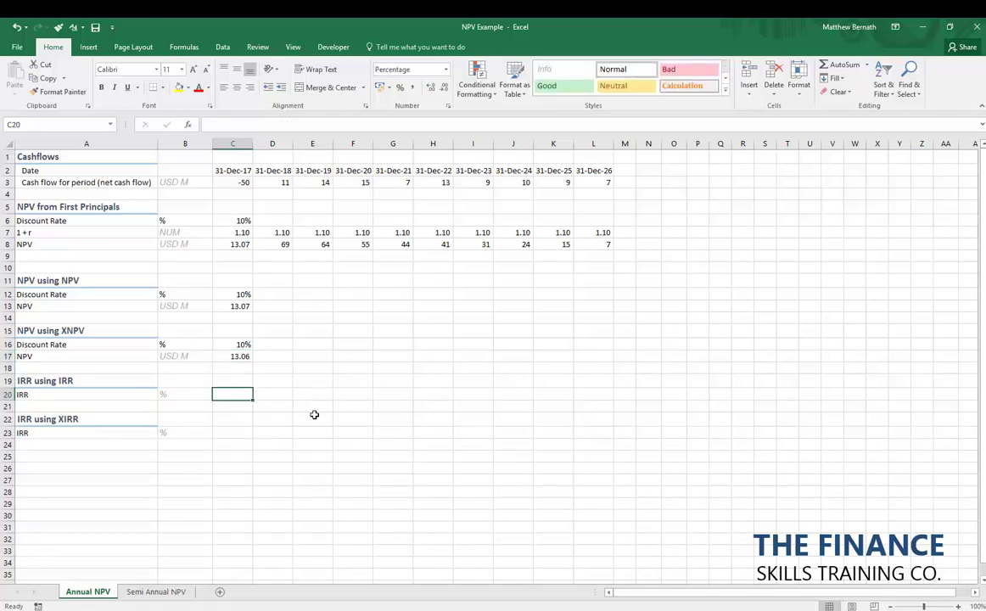
pyautogui.write('=irr')
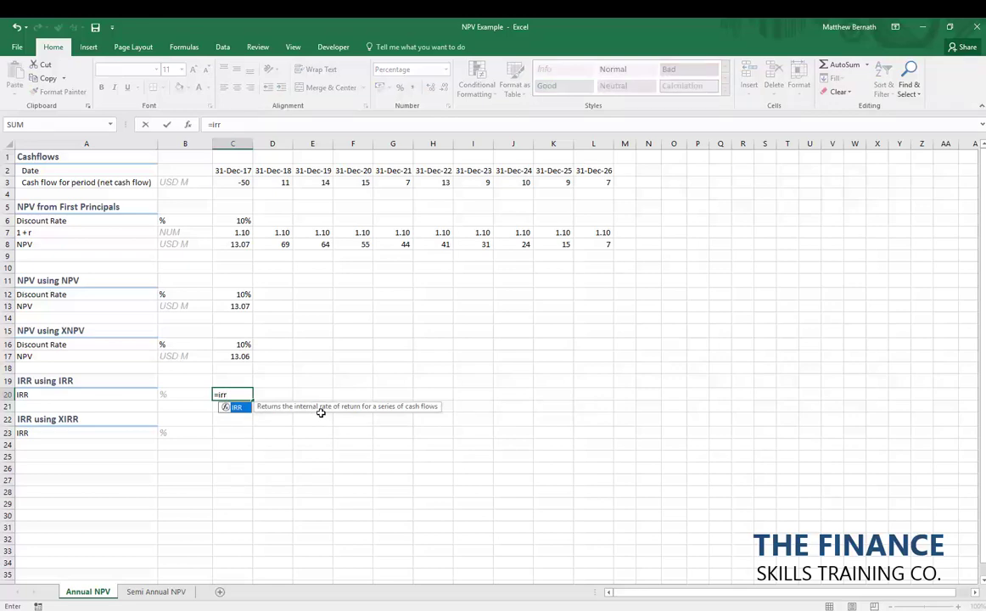
pyautogui.press('Tab')
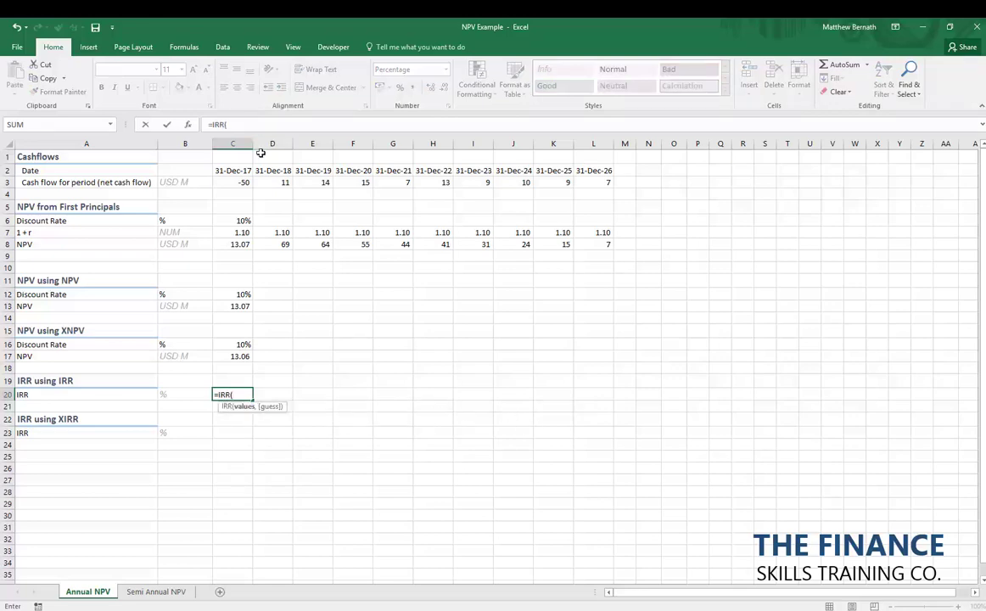
pyautogui.moveTo(225, 181); pyautogui.dragTo(607, 182)
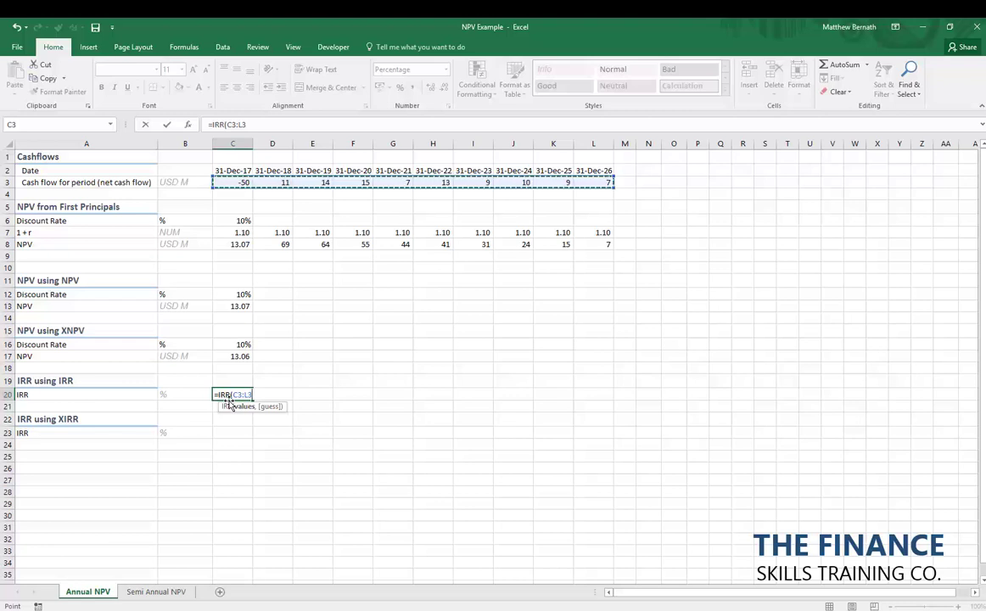
pyautogui.write(')')
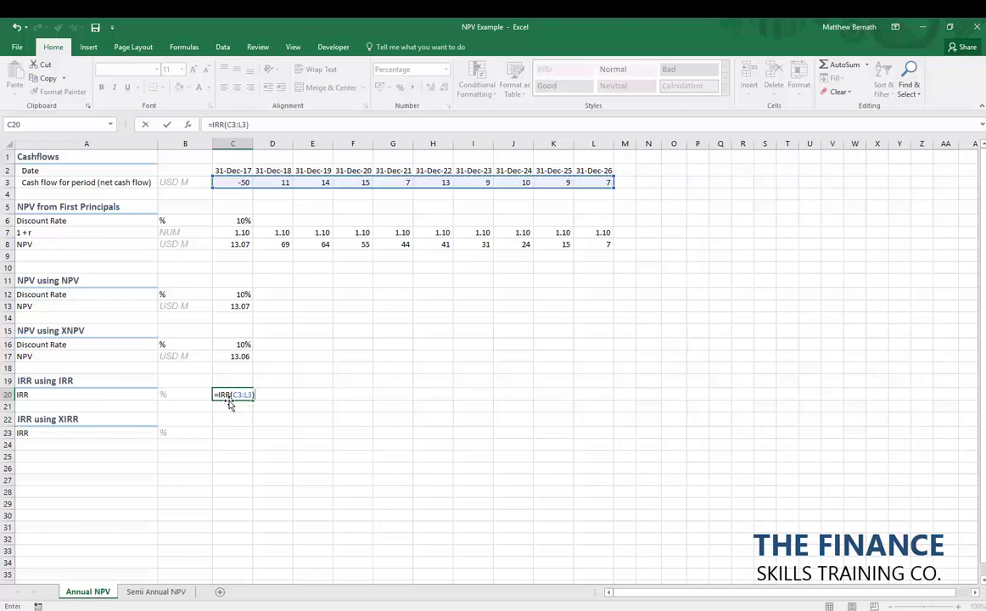
pyautogui.hotkey('ctrl', 'Return')
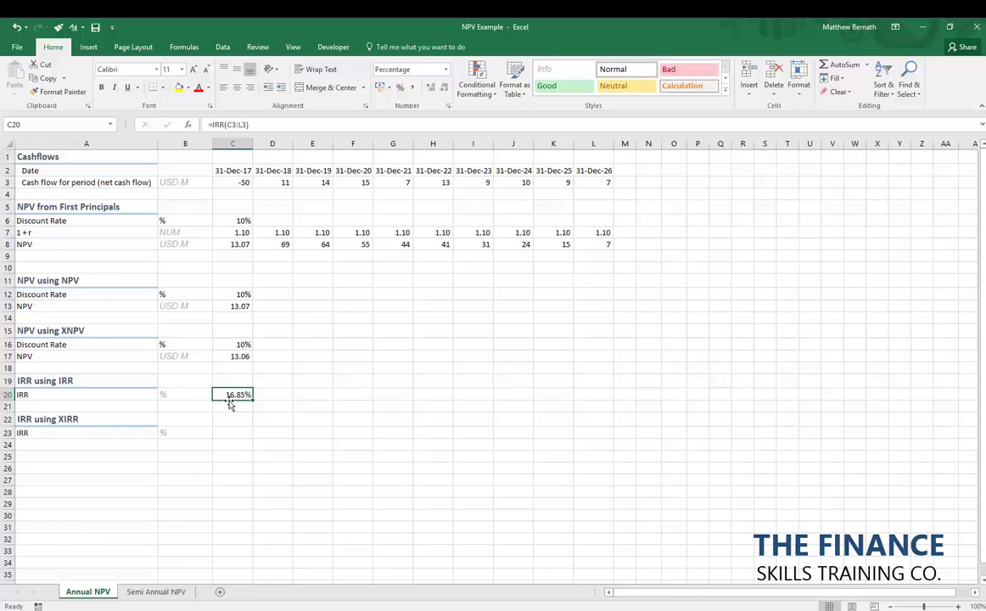
pyautogui.press('Down')
pyautogui.press('Down')
pyautogui.press('Down')
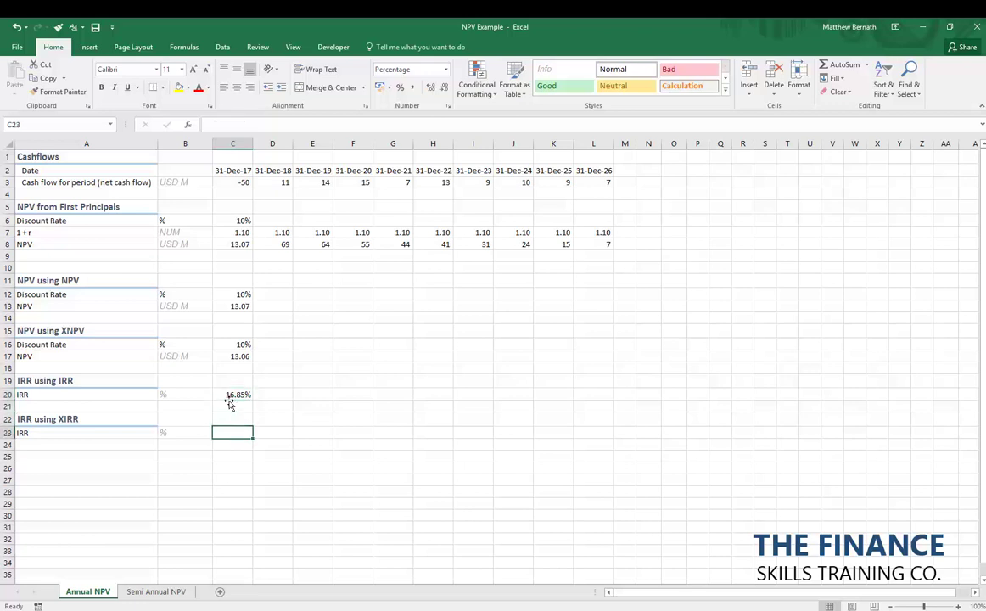
# - Enter =XIRR(C3:L3,C2:L2) in C23 using the row 2 dates, returning 16.84%
pyautogui.write('=xirr')
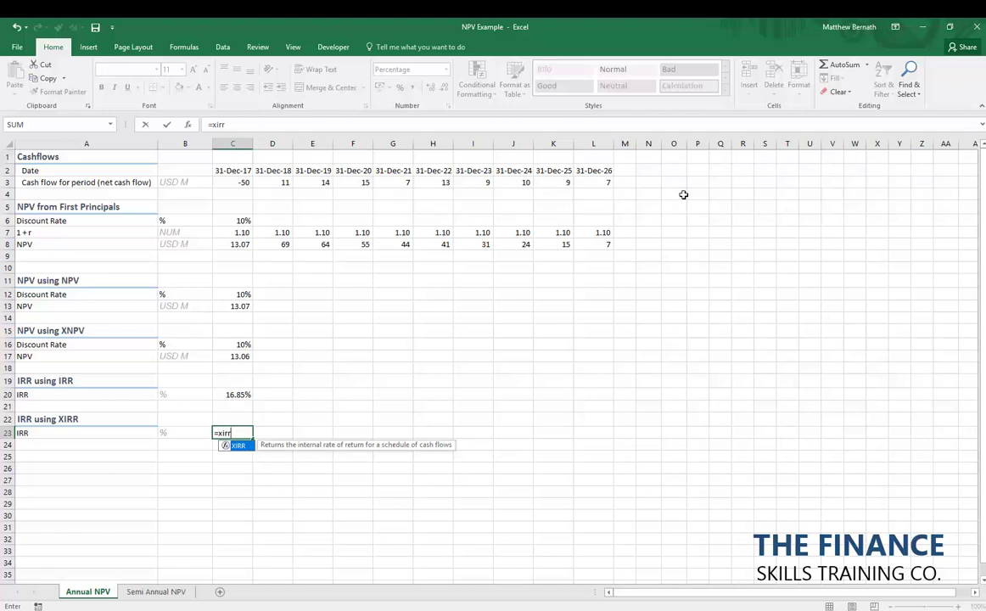
pyautogui.press('Tab')
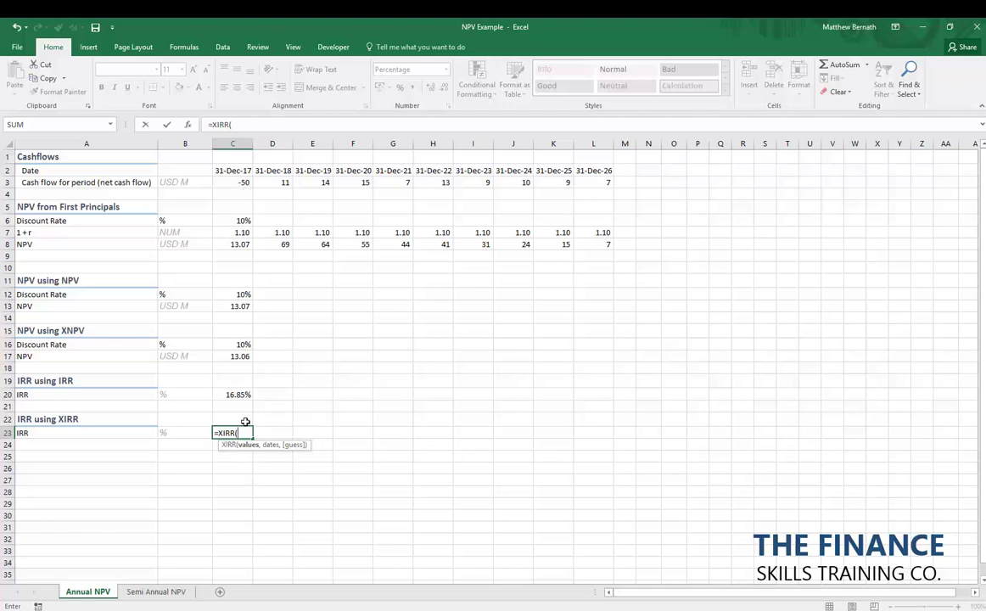
pyautogui.moveTo(245, 185); pyautogui.dragTo(607, 178)
pyautogui.write(',')
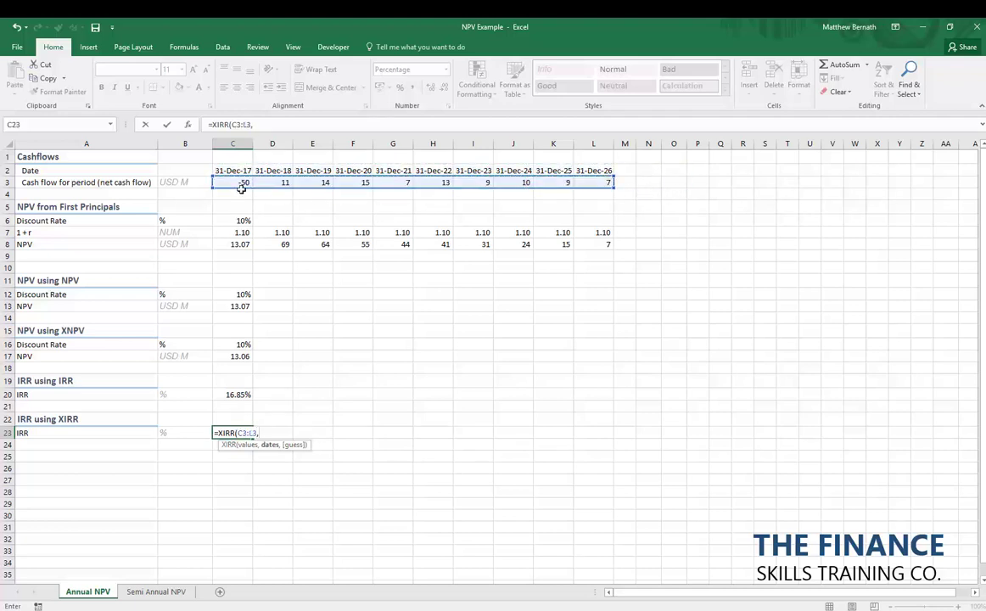
pyautogui.moveTo(220, 167); pyautogui.dragTo(495, 170)
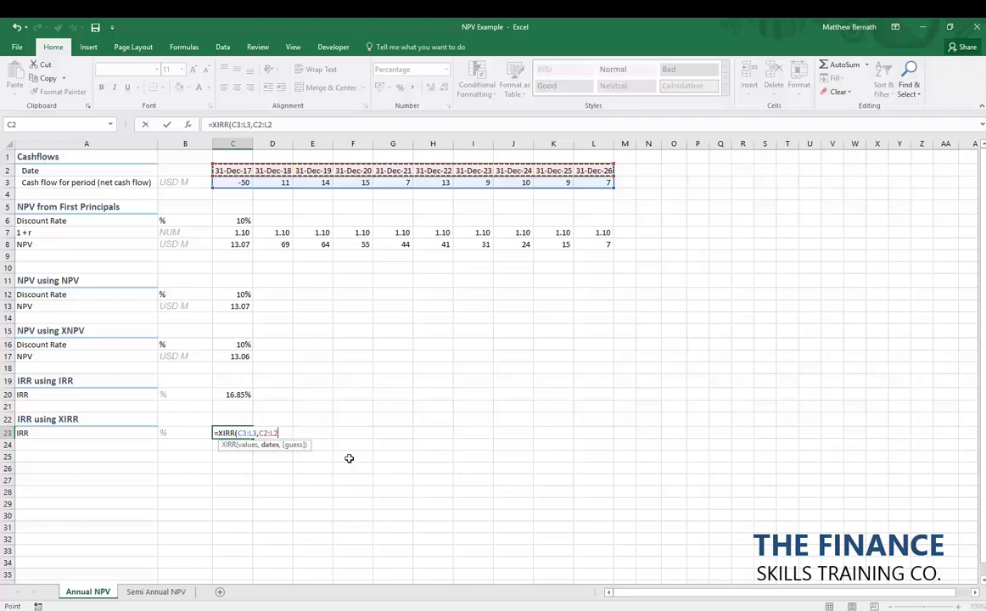
pyautogui.write(')')
pyautogui.hotkey('ctrl', 'Return')
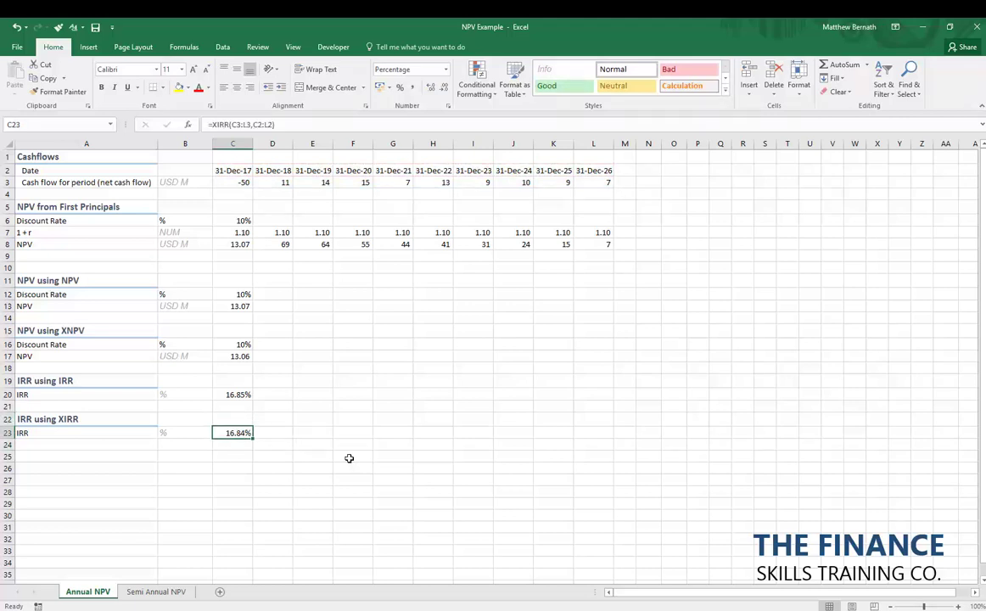
pyautogui.click(234, 394)
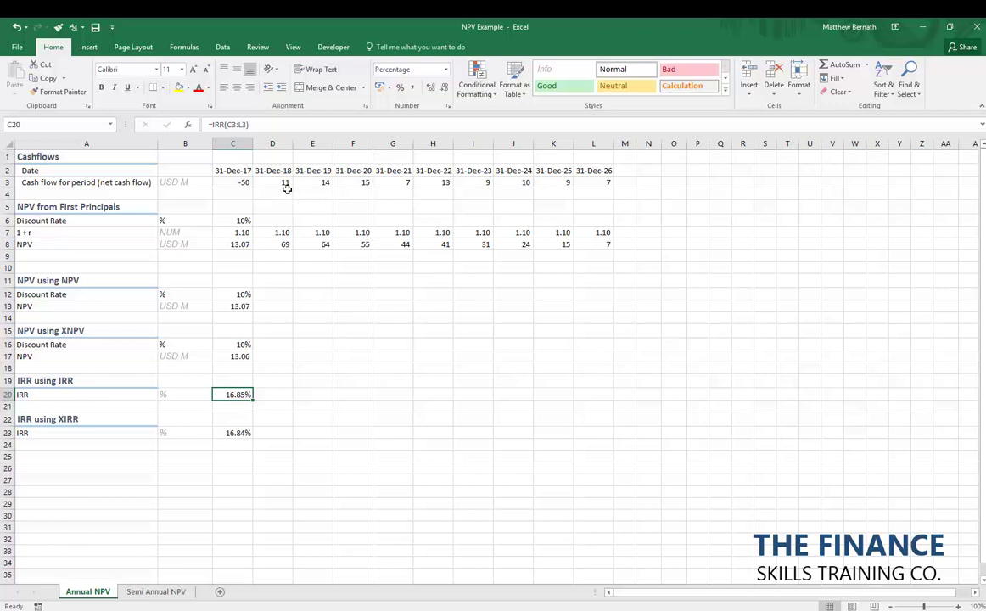
# - Check the XIRR, first-principles NPV, NPV and XNPV formulas, then go to Semi Annual NPV
pyautogui.click(244, 443)
pyautogui.click(244, 436)
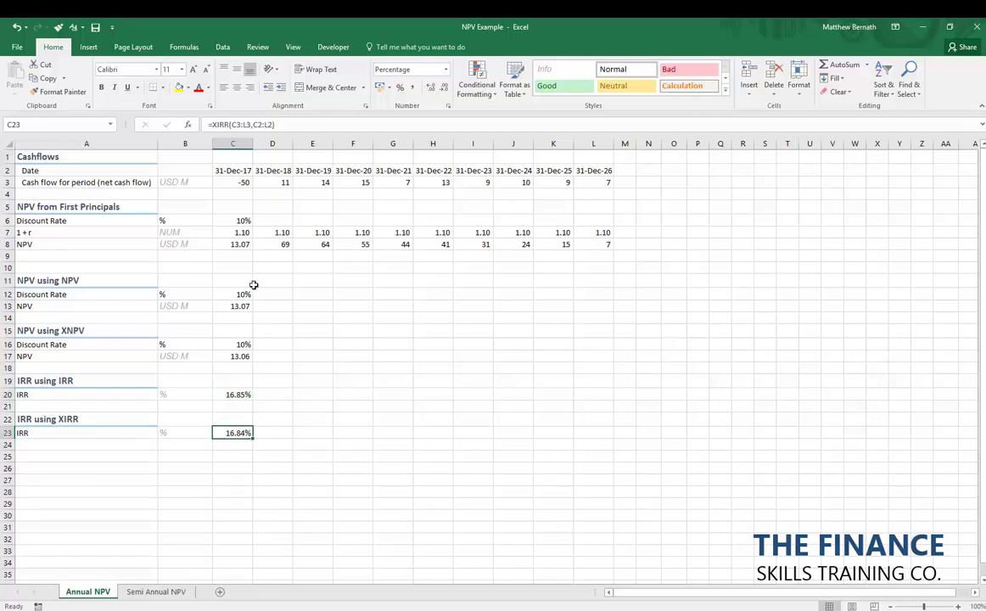
pyautogui.click(234, 244)
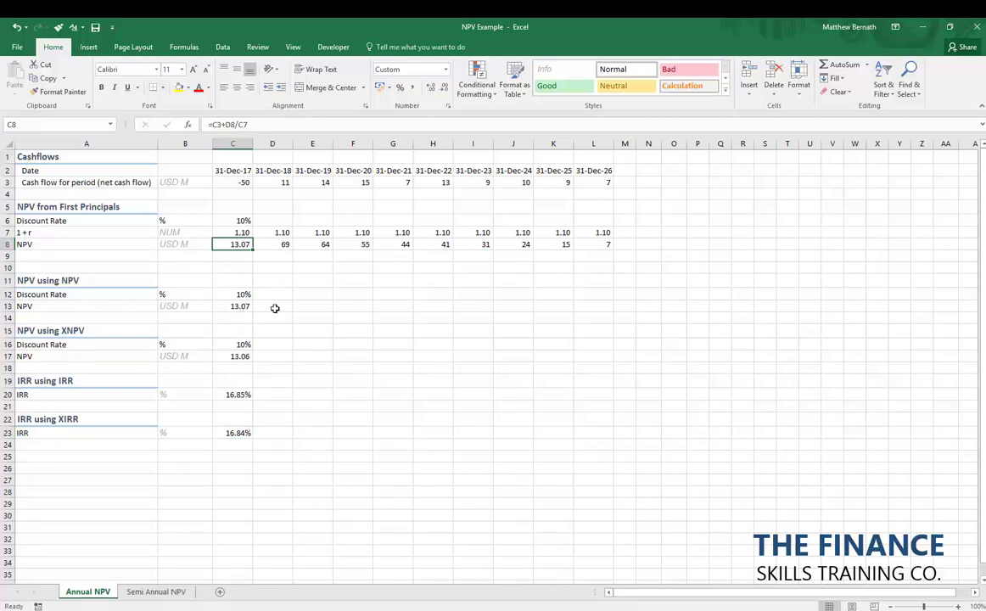
pyautogui.click(243, 307)
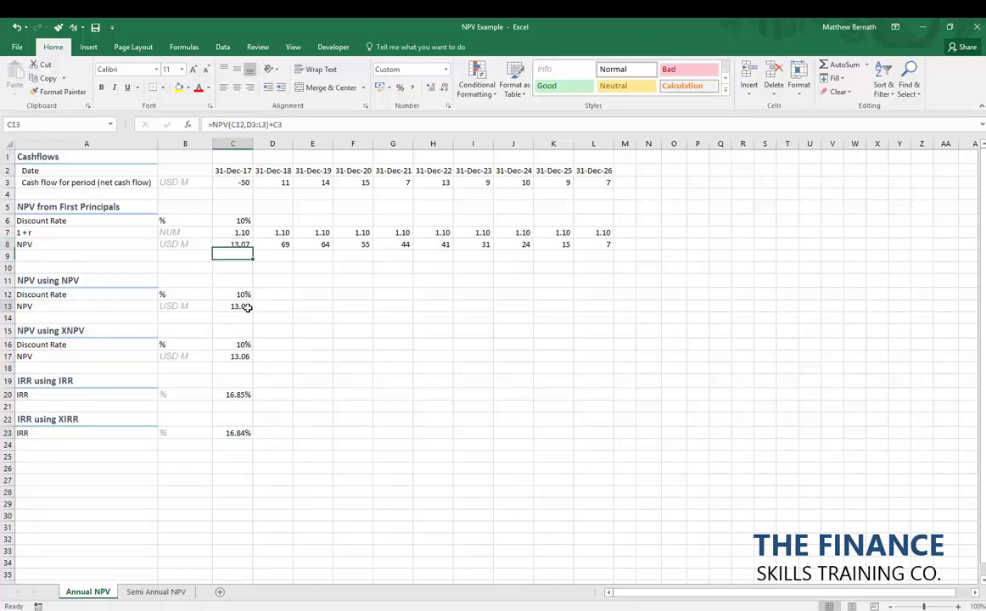
pyautogui.click(242, 355)
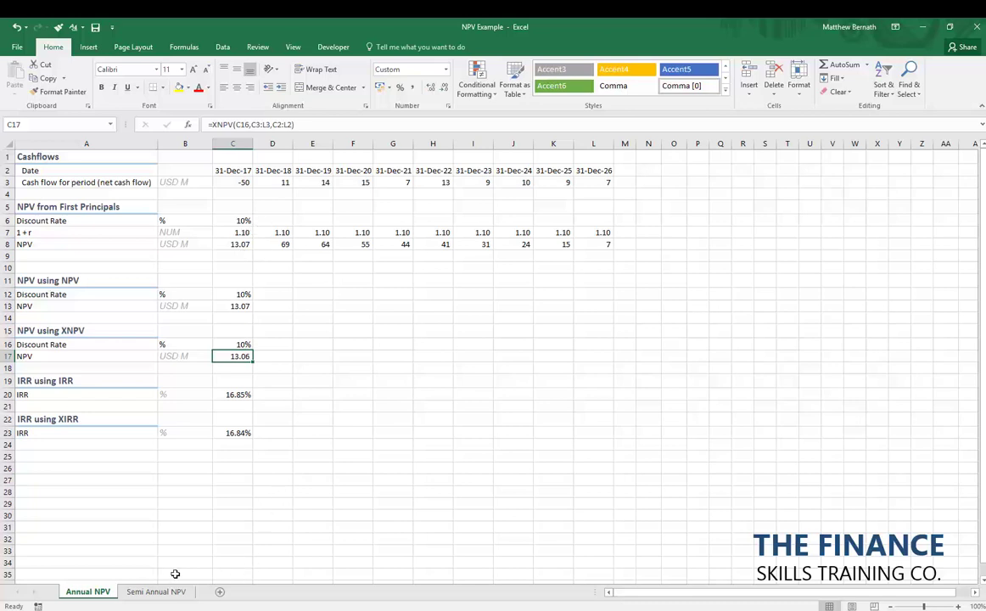
pyautogui.click(160, 592)
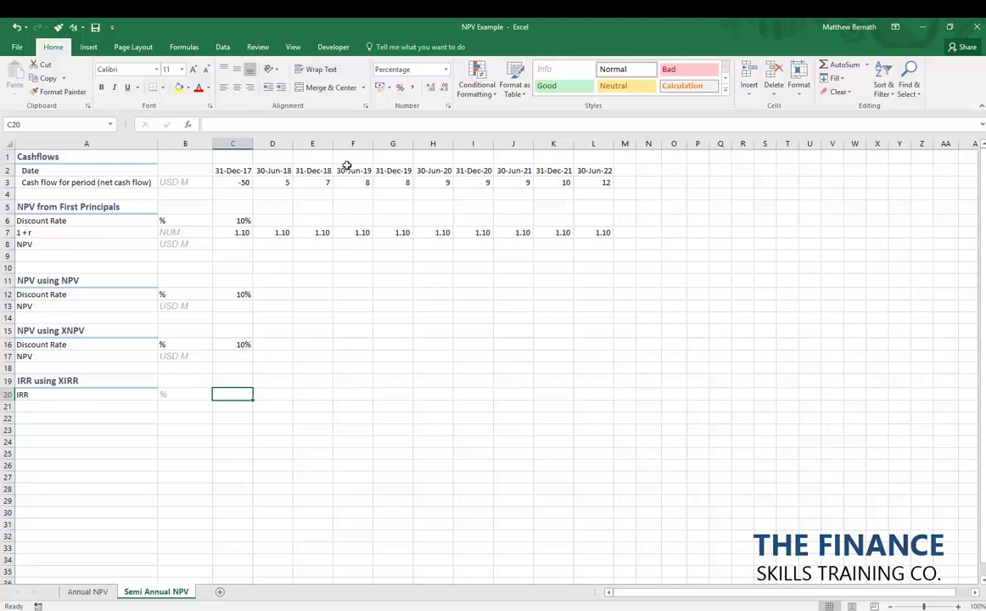
# - Review the -50 opening cash flow, semi-annual cash flows and EOMONTH dates in row 2
pyautogui.click(231, 181)
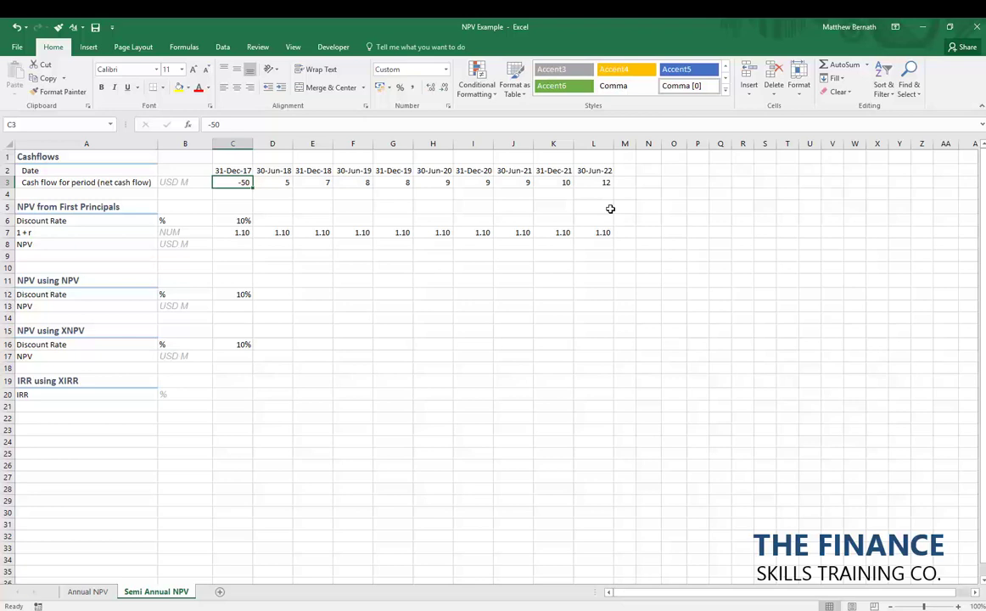
pyautogui.press('Up')
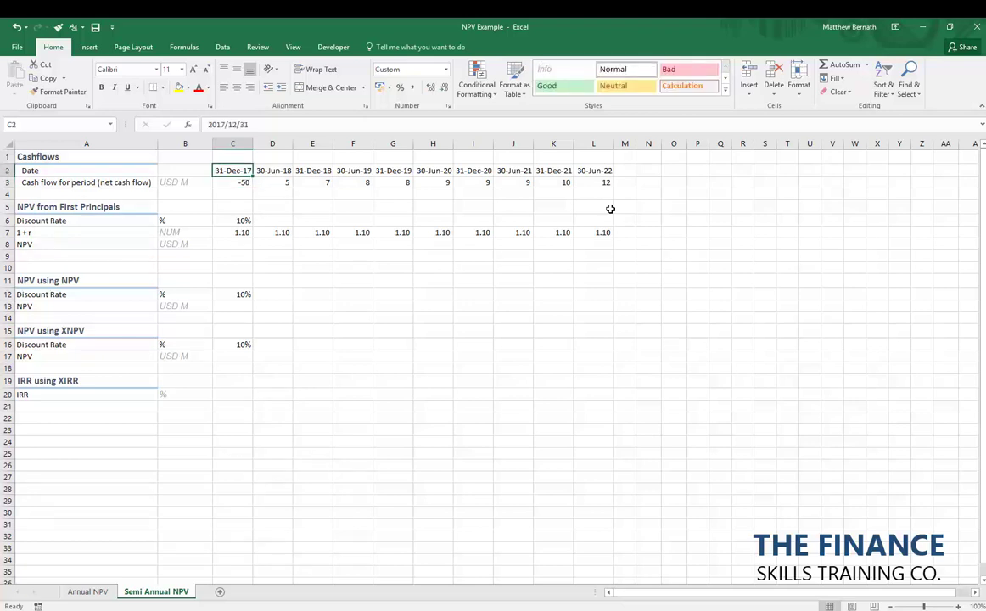
pyautogui.press('Down')
pyautogui.press('Right')
pyautogui.press('Right')
pyautogui.press('Right')
pyautogui.press('Left')
pyautogui.press('Left')
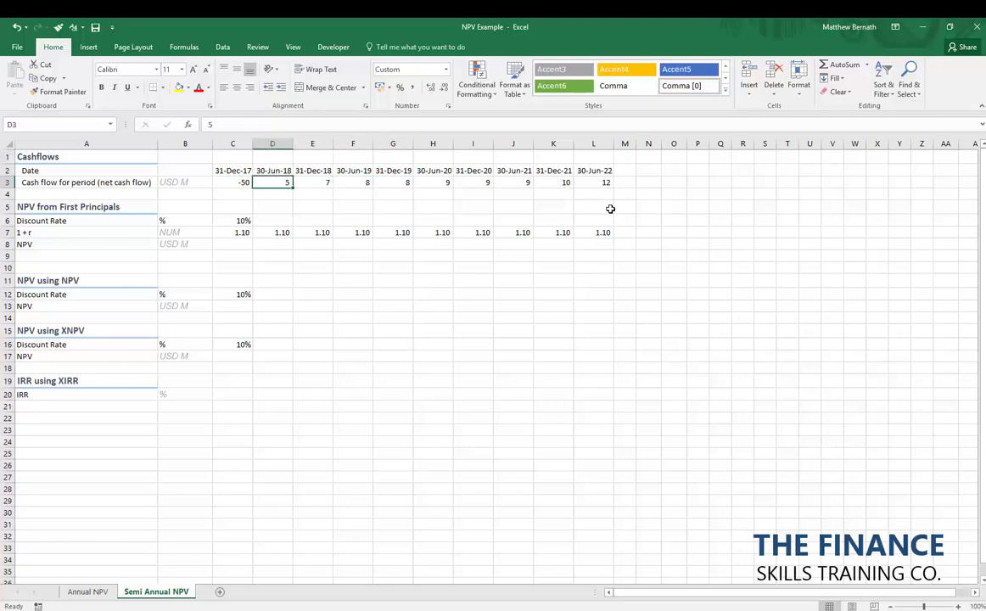
pyautogui.press('Up')
pyautogui.press('Right')
pyautogui.press('Down')
pyautogui.press('Left')
pyautogui.press('Up')
pyautogui.press('Right')
pyautogui.press('Right')
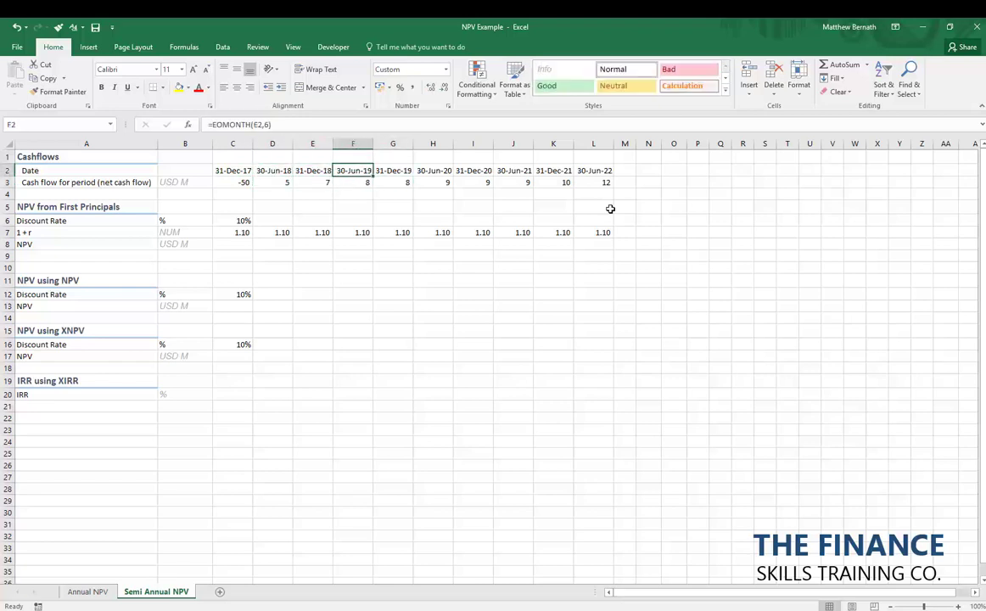
pyautogui.press('Right')
pyautogui.press('Right')
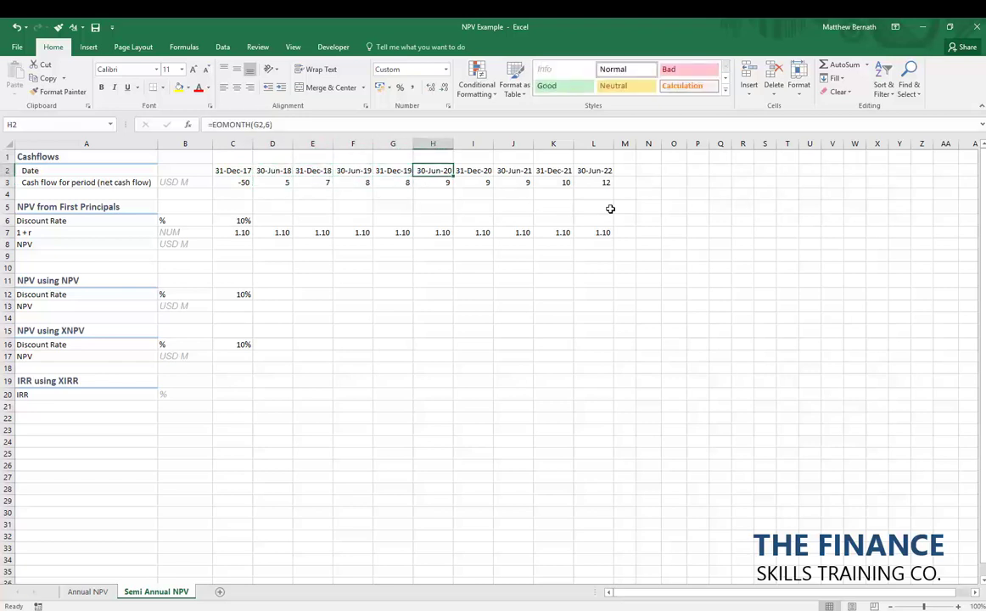
# - Inspect the 10% discount rate and the 1 + r formulas across row 7
pyautogui.press('Left')
pyautogui.press('Left')
pyautogui.press('Left')
pyautogui.press('Left')
pyautogui.press('Left')
pyautogui.press('Down')
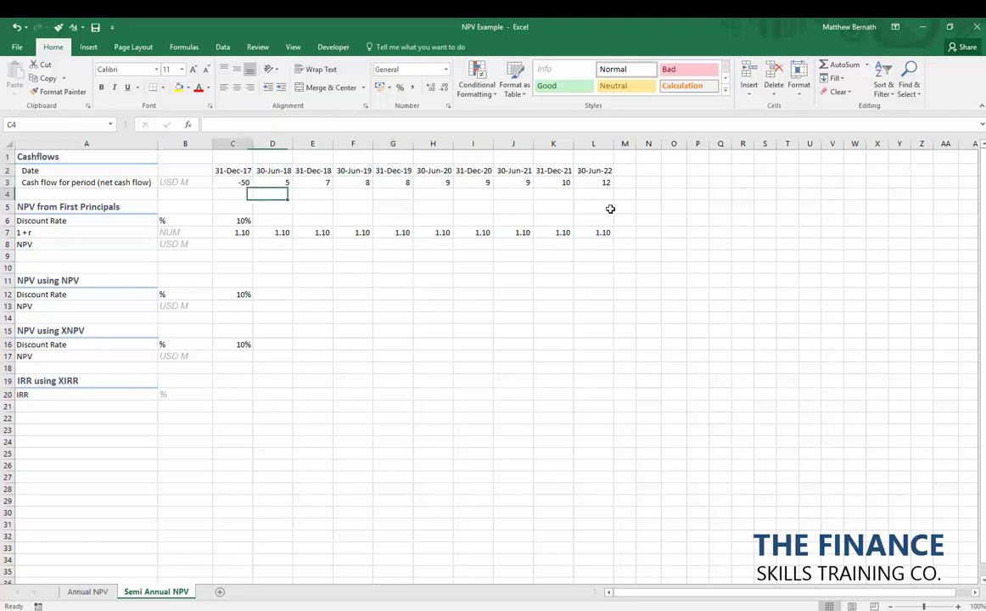
pyautogui.press('Down')
pyautogui.press('Down')
pyautogui.press('Down')
pyautogui.press('Down')
pyautogui.press('Down')
pyautogui.press('Up')
pyautogui.press('Right')
pyautogui.press('F2')
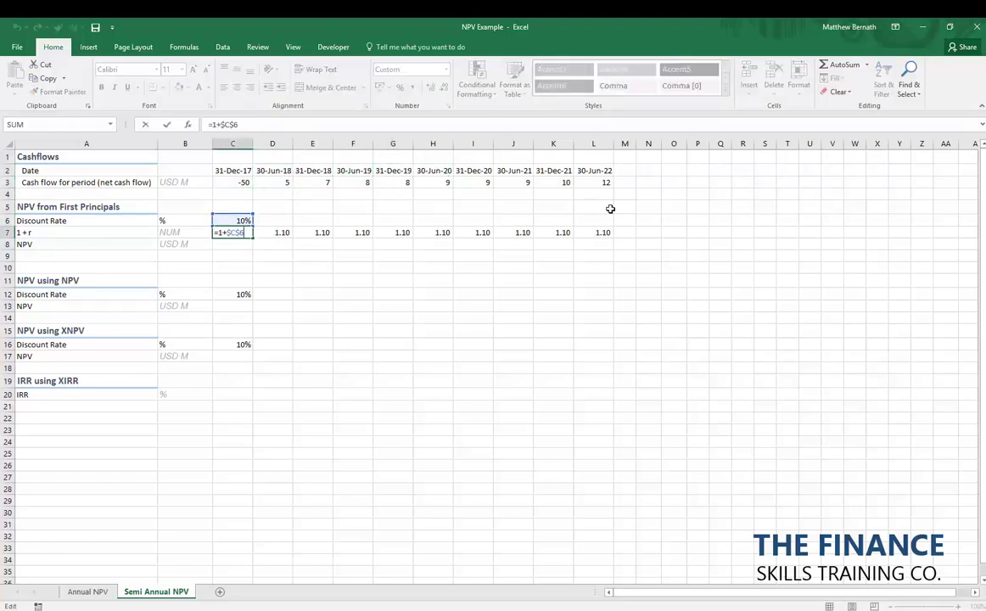
pyautogui.press('Tab')
pyautogui.press('Left')
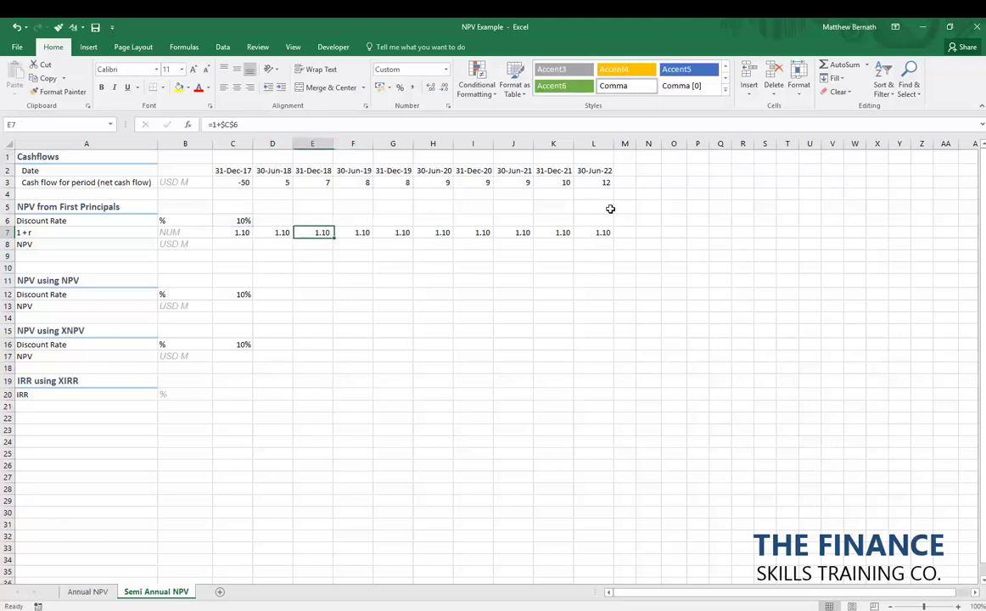
pyautogui.press('Left')
pyautogui.press('Down')
pyautogui.press('Up')
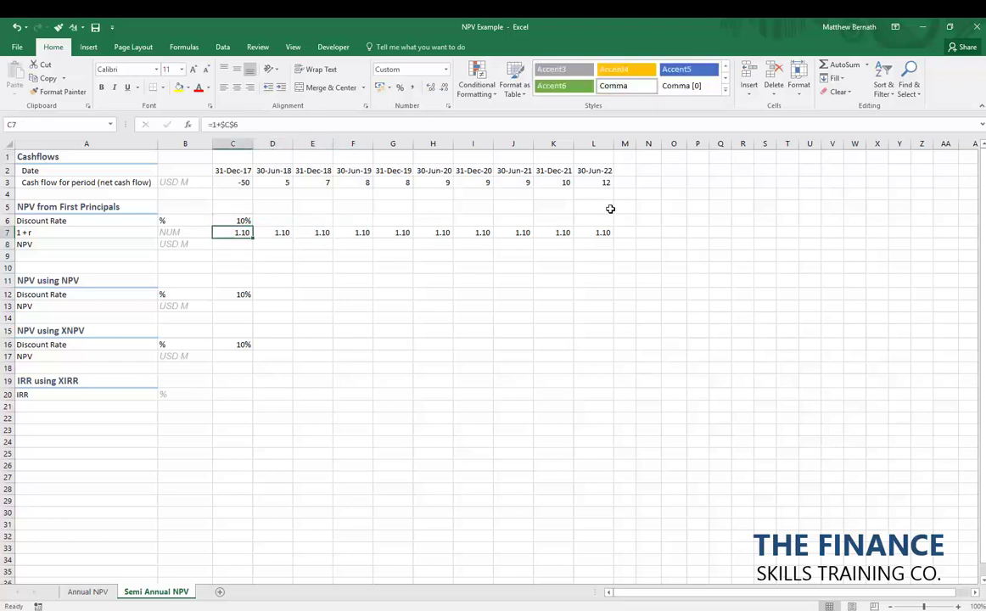
pyautogui.press('Right')
pyautogui.press('Down')
pyautogui.press('Left')
pyautogui.press('Down')
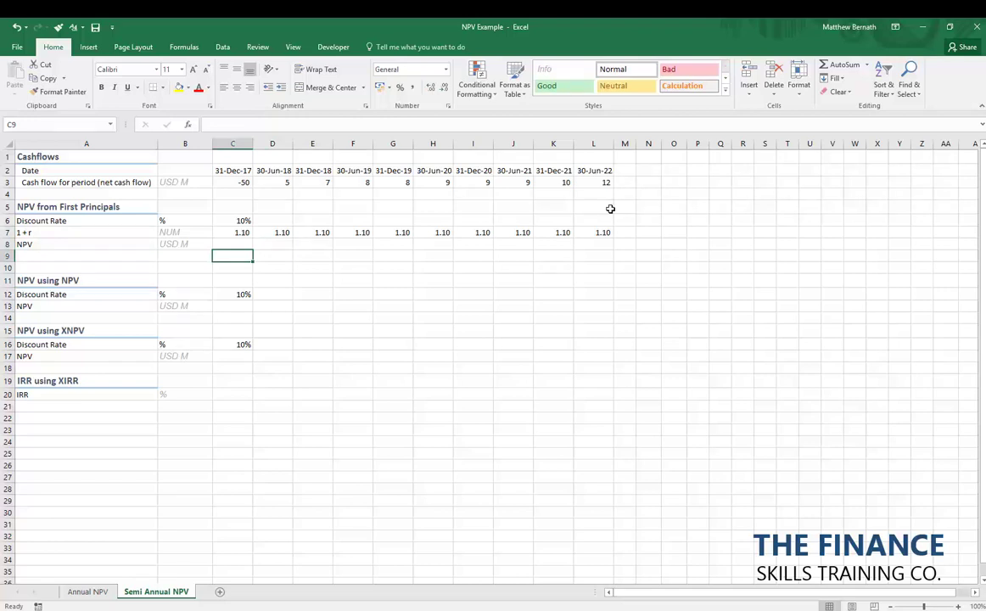
pyautogui.press('Up')
pyautogui.press('Up')
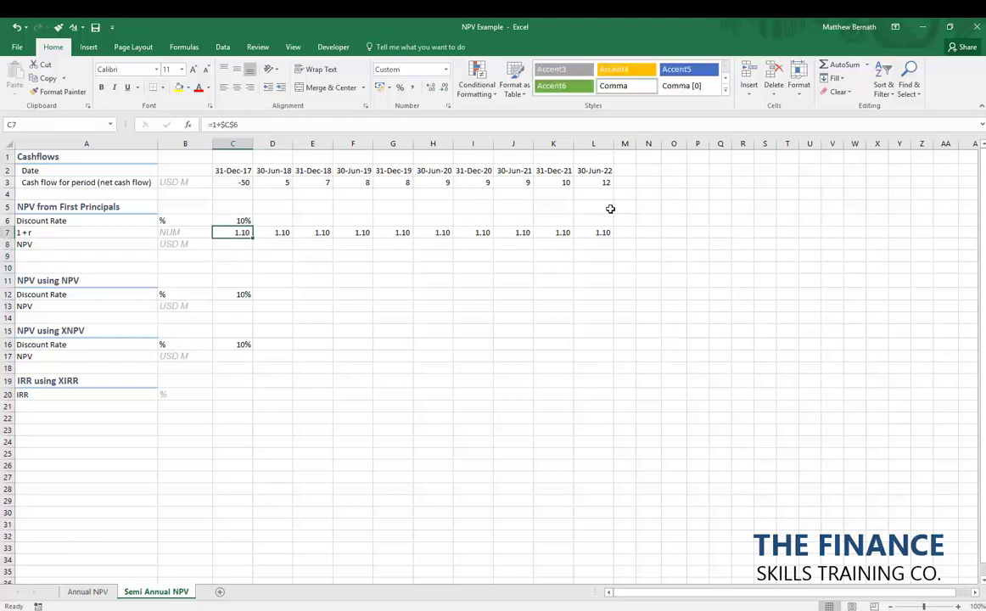
pyautogui.press('Up')
pyautogui.press('Up')
pyautogui.press('Up')
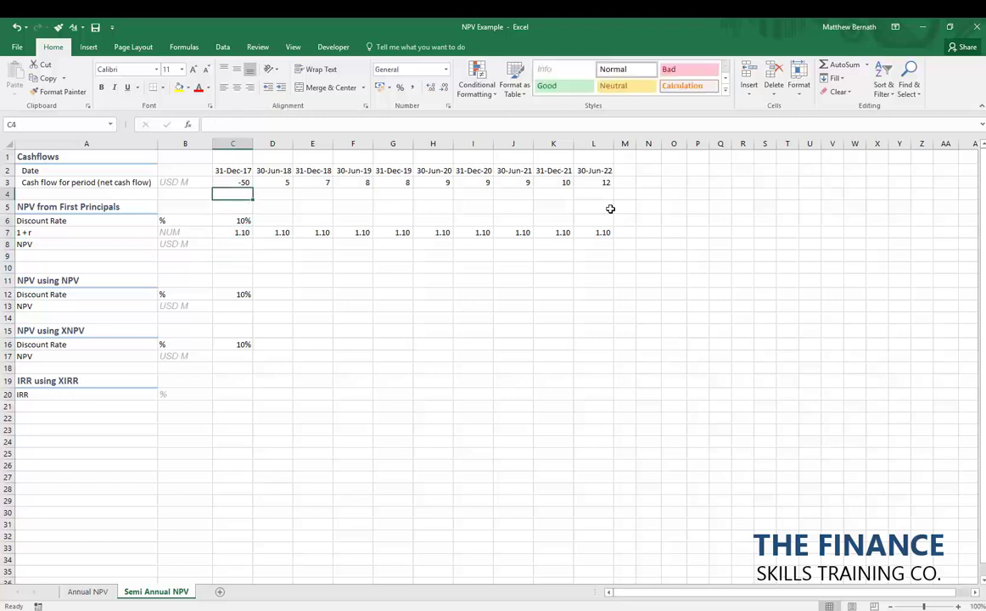
# - Compare with the Annual NPV sheet's first-principles formula =C3+D8/C7 in C8
pyautogui.hotkey('ctrl', 'pageup')
pyautogui.press('Up')
pyautogui.press('Up')
pyautogui.press('Up')
pyautogui.press('Up')
pyautogui.press('Up')
pyautogui.press('Up')
pyautogui.press('Up')
pyautogui.press('Up')
pyautogui.press('Up')
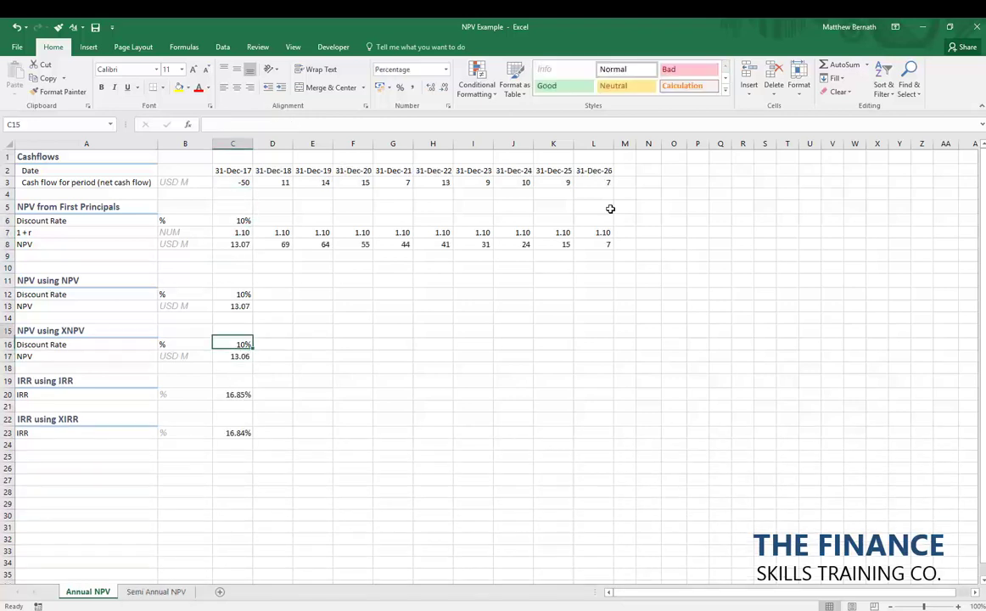
pyautogui.press('F2')
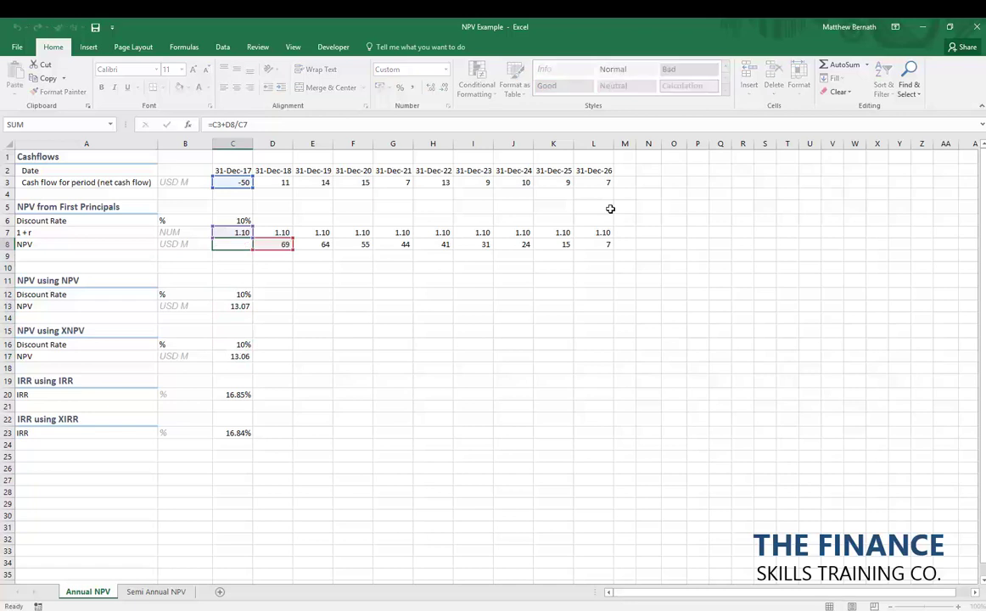
pyautogui.press('Escape')
pyautogui.hotkey('ctrl', 'pagedown')
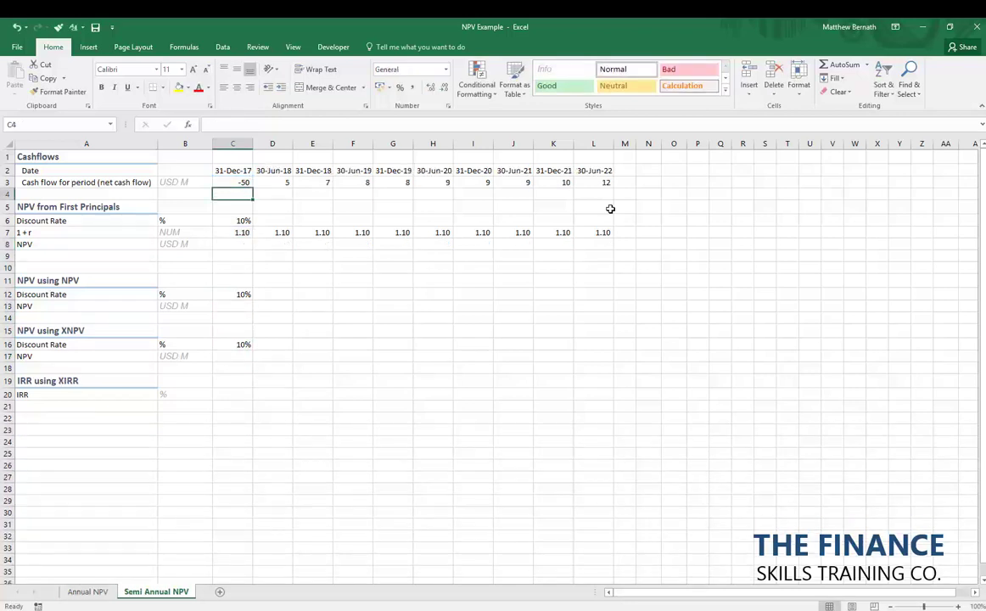
pyautogui.press('Down')
pyautogui.press('Down')
pyautogui.press('Down')
pyautogui.press('Down')
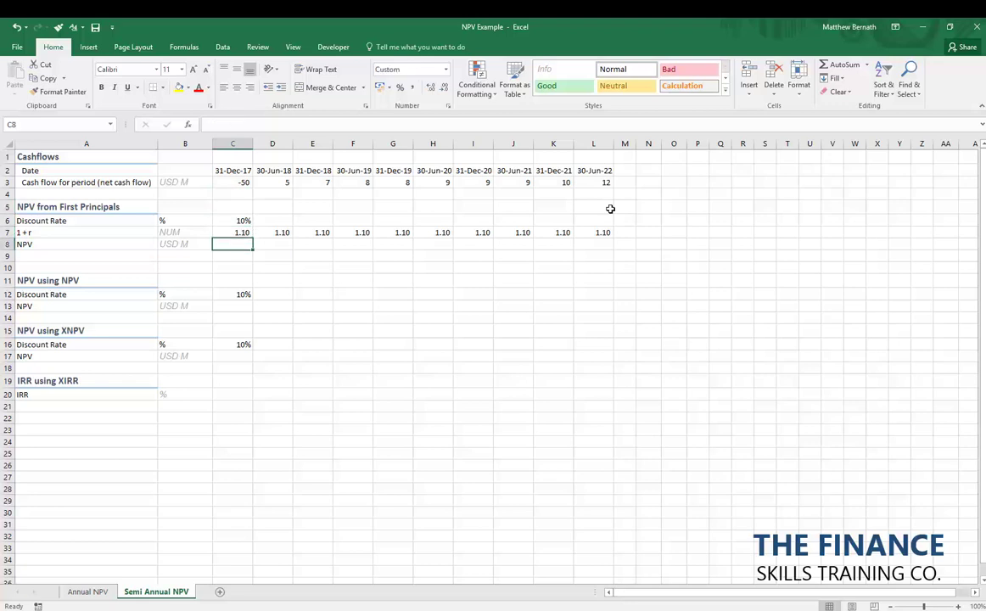
pyautogui.press('F2')
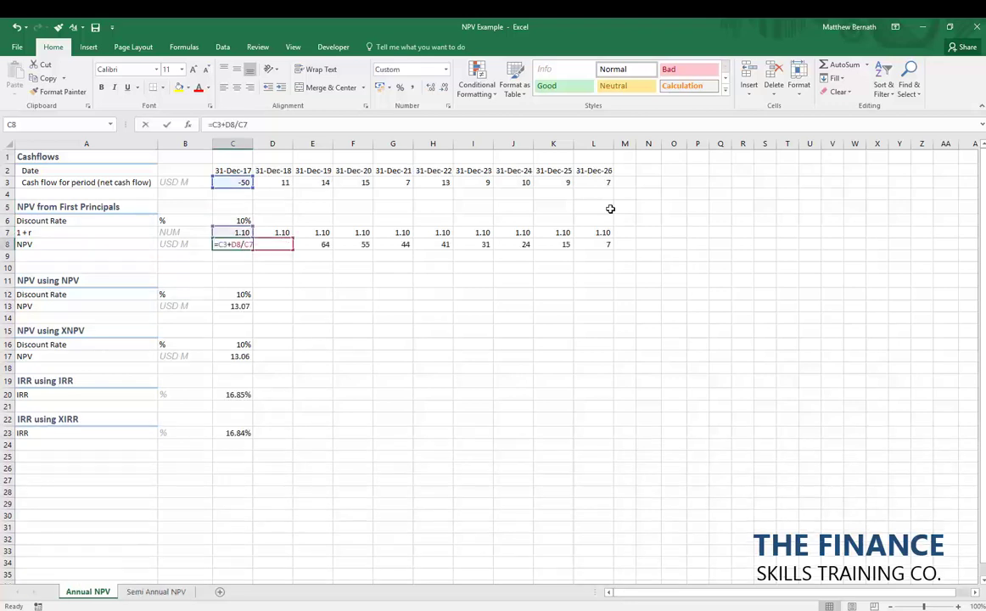
pyautogui.press('Escape')
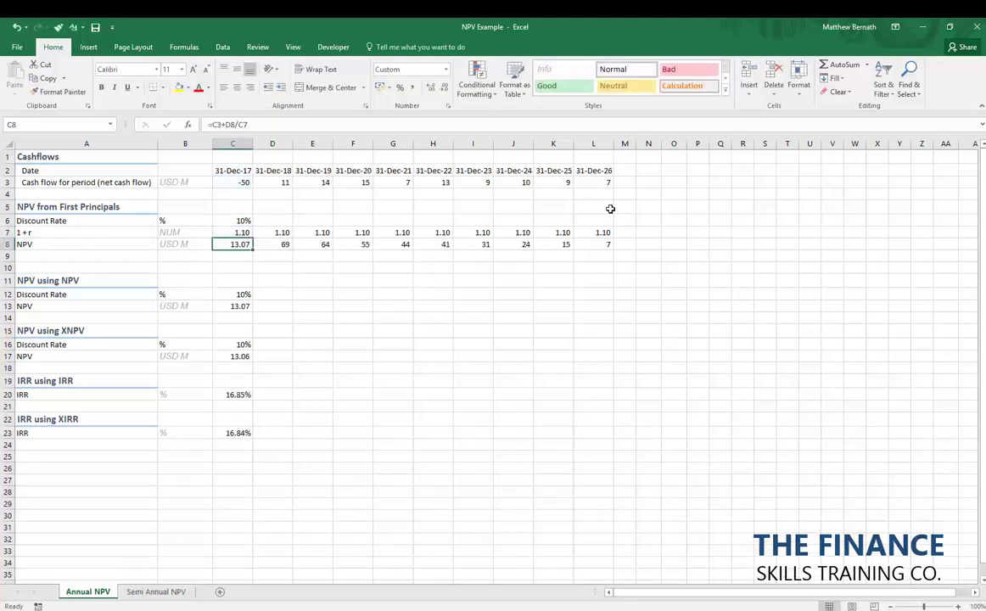
pyautogui.press('F2')
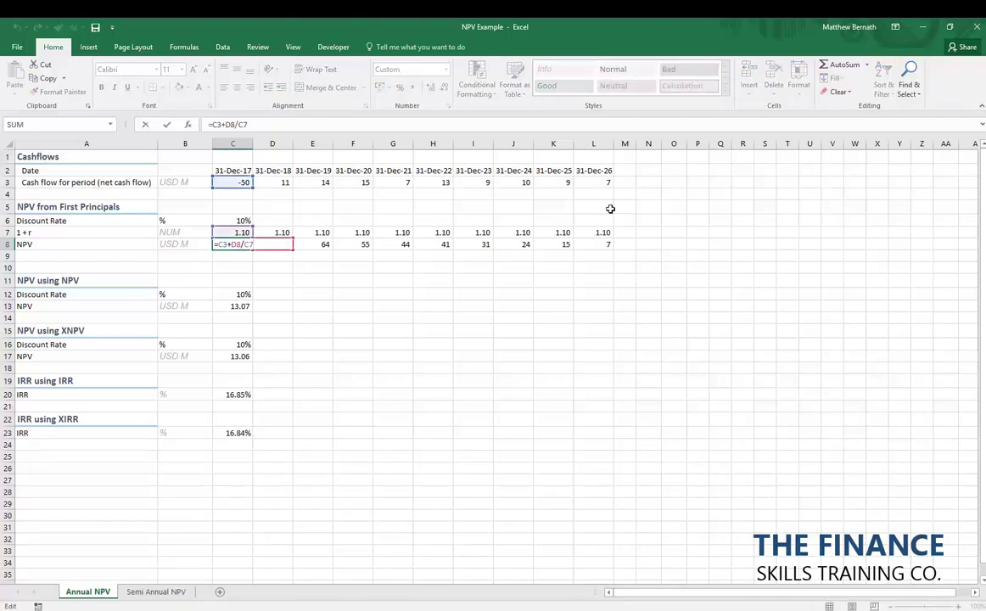
pyautogui.press('Escape')
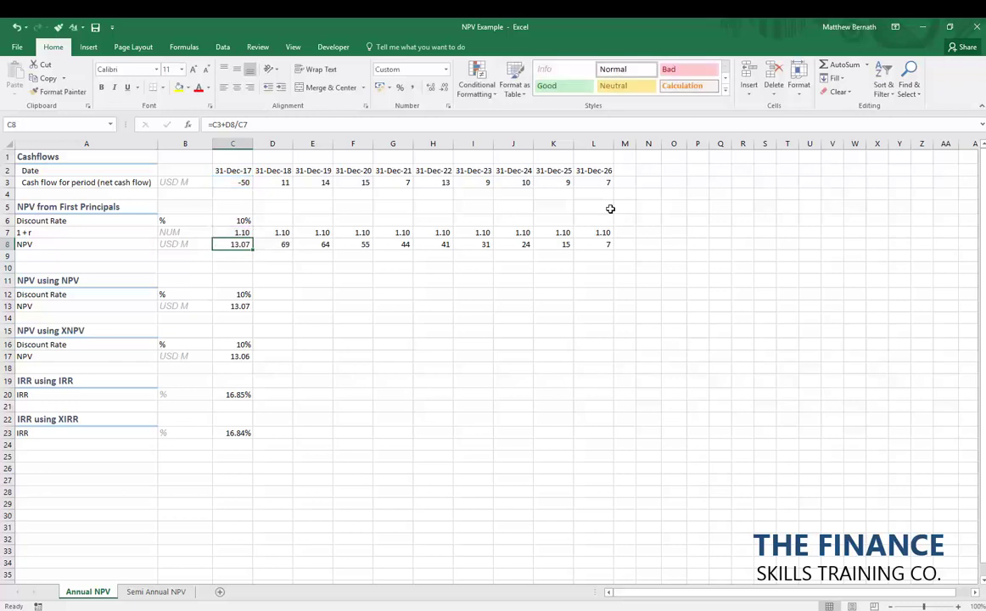
pyautogui.hotkey('ctrl', 'pagedown')
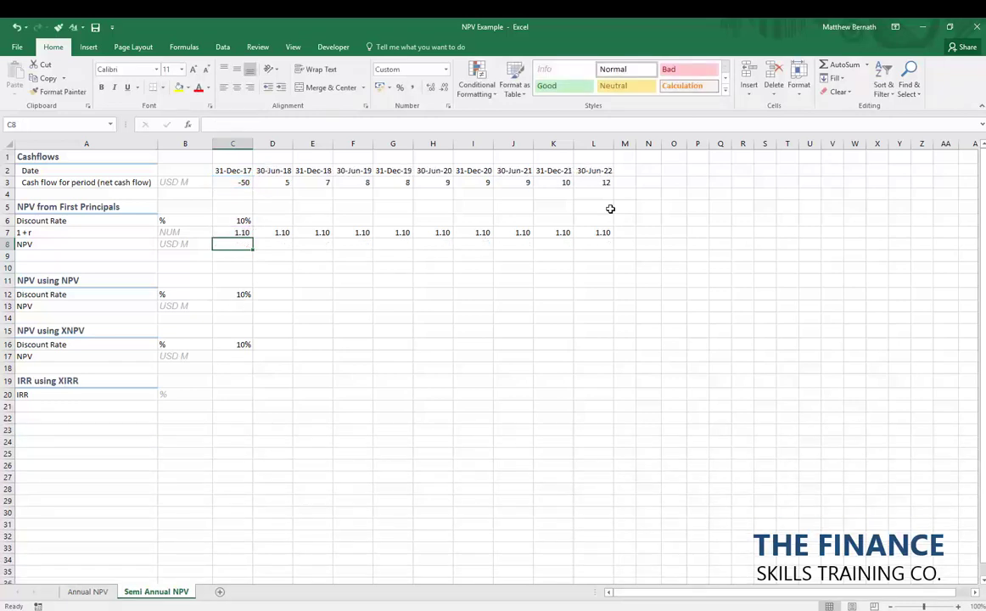
# - Start the semi-annual first-principles NPV formula in C8 as =C3
pyautogui.press('Up')
pyautogui.press('Up')
pyautogui.press('Up')
pyautogui.press('Up')
pyautogui.press('Up')
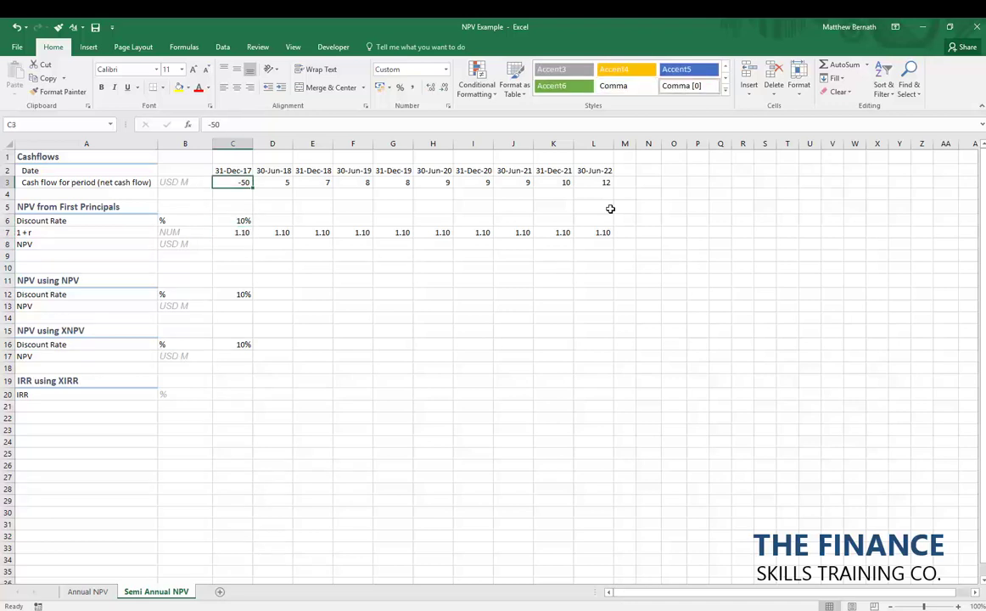
pyautogui.press('Right')
pyautogui.press('Right')
pyautogui.press('Right')
pyautogui.press('Right')
pyautogui.press('Right')
pyautogui.press('Right')
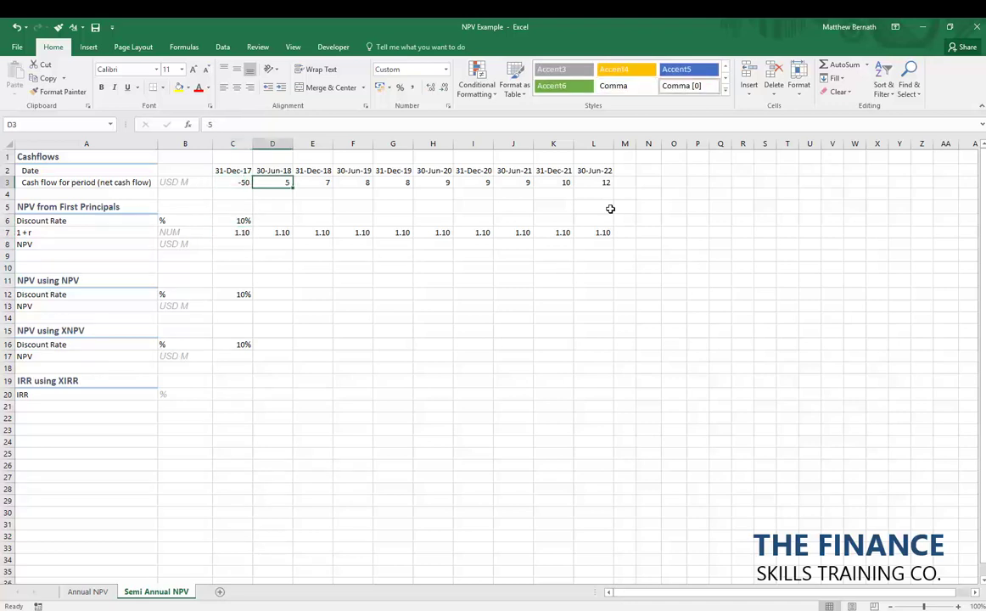
pyautogui.press('Right')
pyautogui.press('Right')
pyautogui.press('Right')
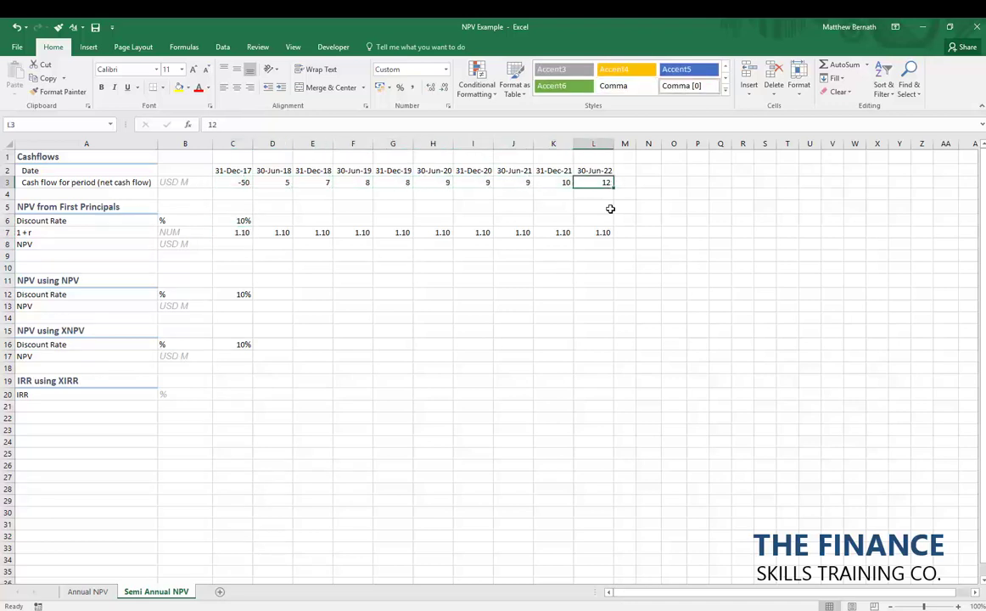
pyautogui.press('Left')
pyautogui.press('Left')
pyautogui.press('Left')
pyautogui.press('Left')
pyautogui.press('Left')
pyautogui.press('Left')
pyautogui.press('Left')
pyautogui.press('Left')
pyautogui.press('Down')
pyautogui.press('Left')
pyautogui.press('Down')
pyautogui.press('Down')
pyautogui.press('Down')
pyautogui.press('Down')
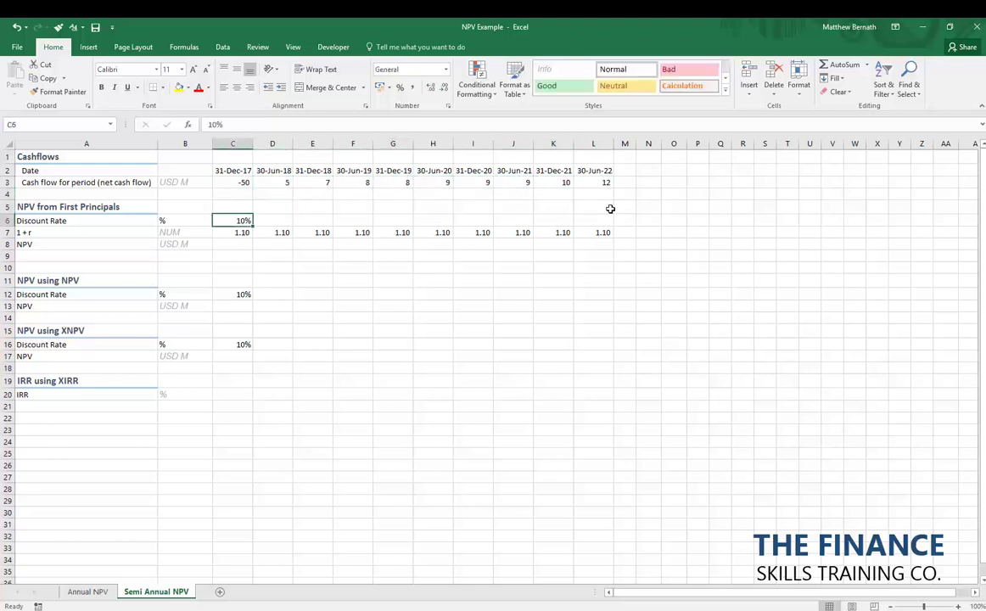
pyautogui.write('=')
pyautogui.press('Up')
pyautogui.press('Up')
pyautogui.press('Up')
pyautogui.press('Up')
pyautogui.press('Up')
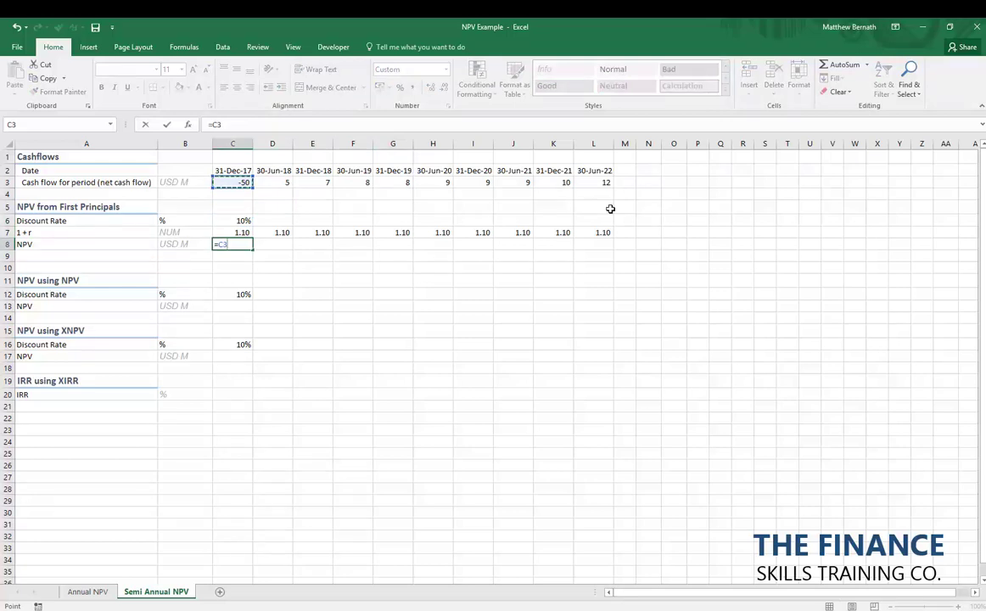
# - Complete C8's formula as =C3+D8/(C7^0.5)
pyautogui.write('+')
pyautogui.press('Right')
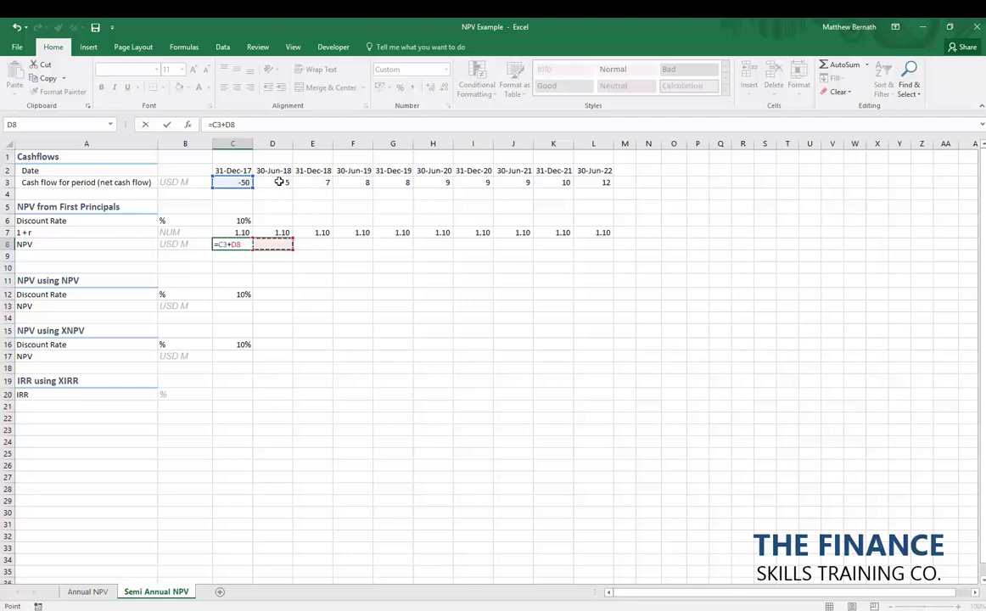
pyautogui.write('/(1')
pyautogui.press('BackSpace')
pyautogui.press('Up')
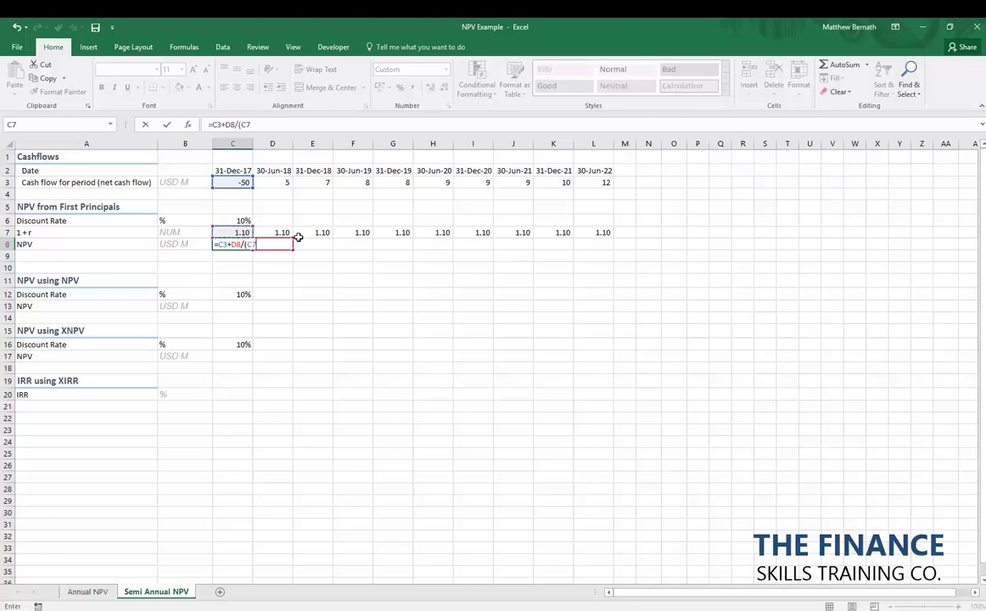
pyautogui.write('^0.5)')
pyautogui.hotkey('ctrl', 'Return')
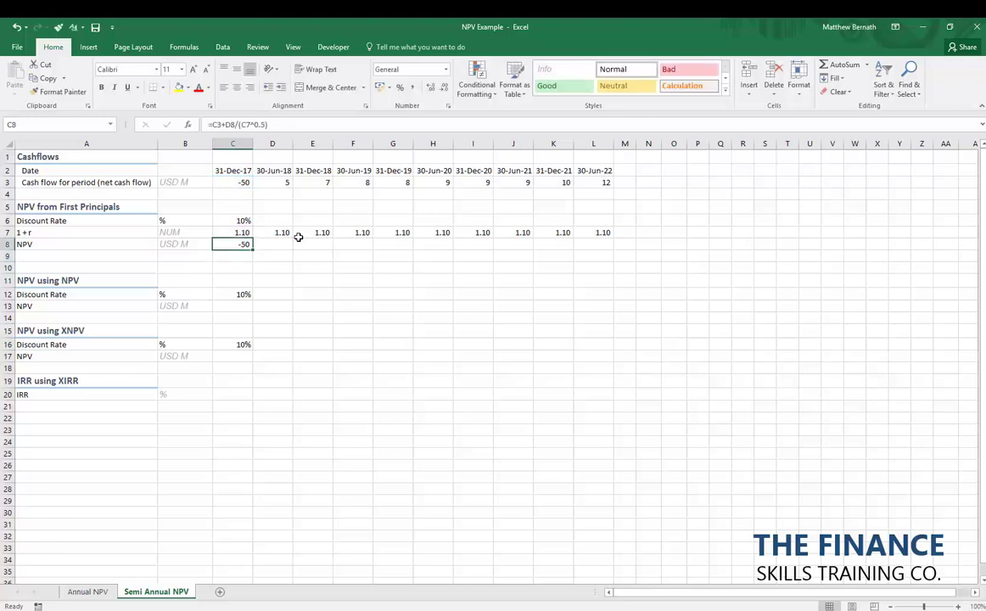
# - Fill the NPV formula across row 8 and show C8 with two decimals as 9.62
pyautogui.hotkey('shift', 'Right')
pyautogui.hotkey('shift', 'Right')
pyautogui.hotkey('shift', 'Right')
pyautogui.hotkey('shift', 'Right')
pyautogui.hotkey('shift', 'Right')
pyautogui.hotkey('shift', 'Right')
pyautogui.hotkey('shift', 'Right')
pyautogui.hotkey('shift', 'Right')
pyautogui.hotkey('shift', 'Right')
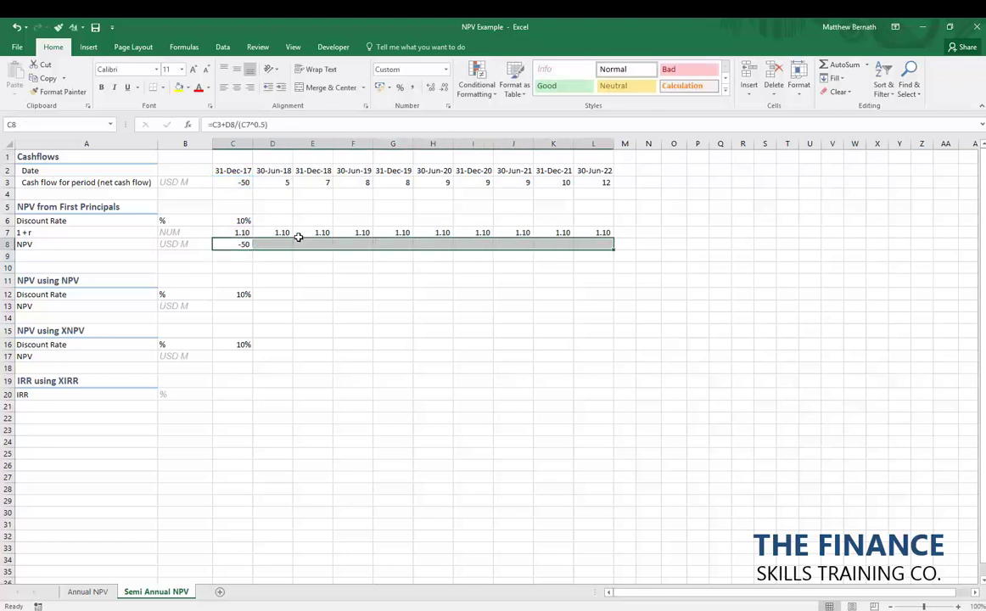
pyautogui.hotkey('ctrl', 'r')
pyautogui.press('Left')
pyautogui.press('Right')
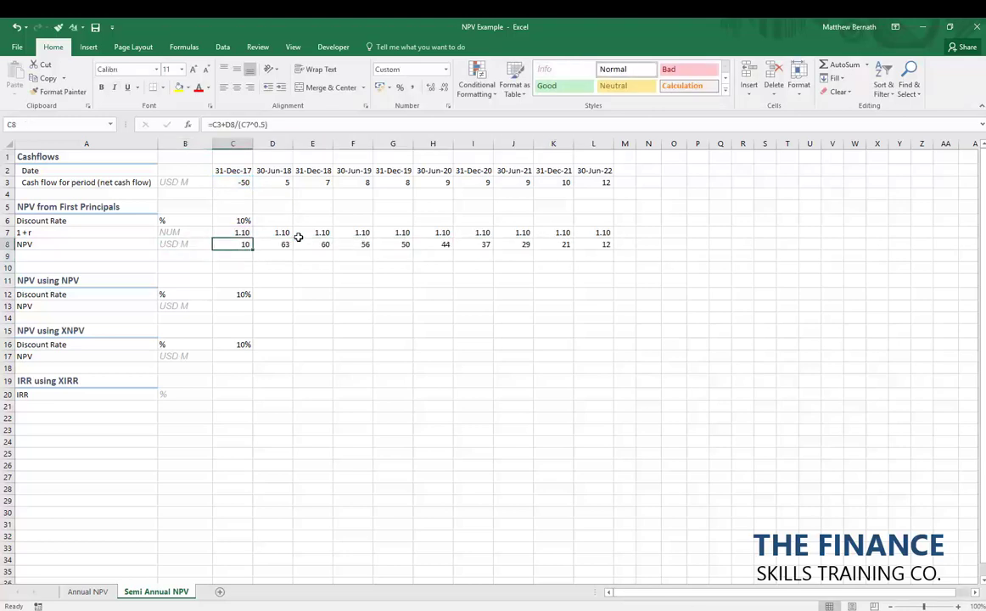
pyautogui.click(431, 87)
pyautogui.press('Down')
pyautogui.press('Down')
pyautogui.press('Down')
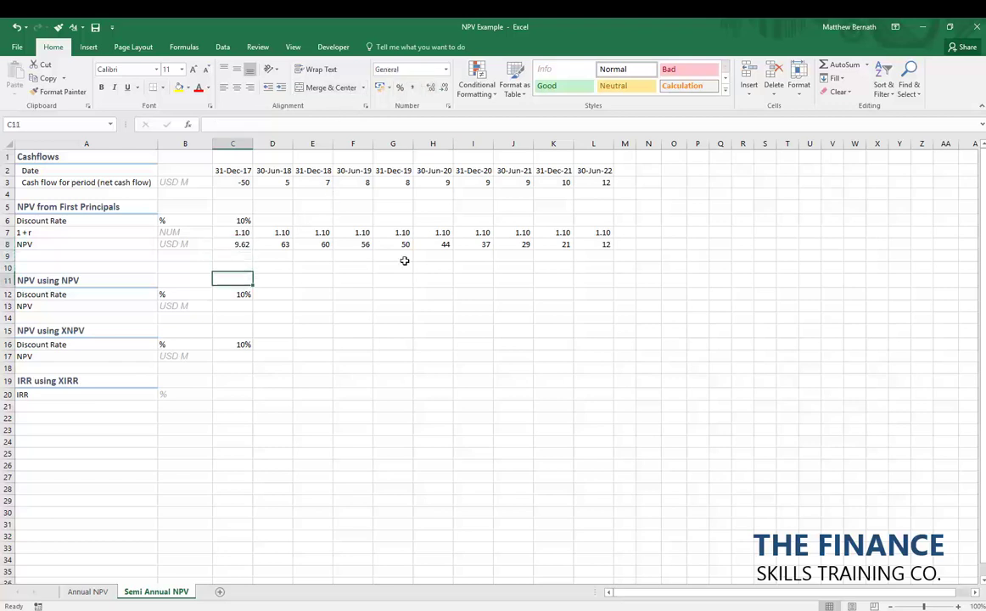
# - Enter =NPV(C12/2,D3:L3)+C3 in C13, returning 9.27
pyautogui.press('Down')
pyautogui.press('Down')
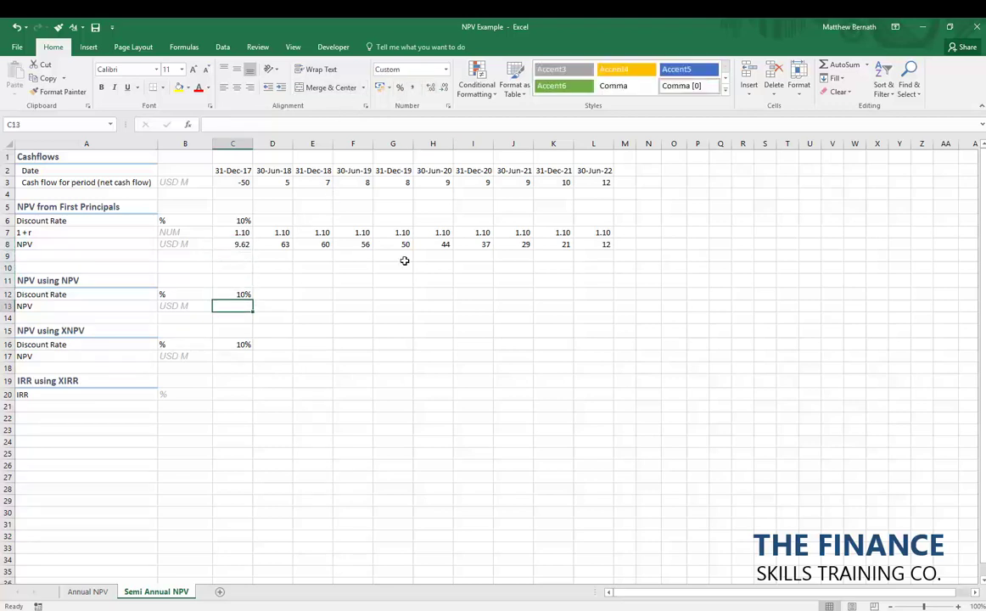
pyautogui.write('=npv')
pyautogui.press('Tab')
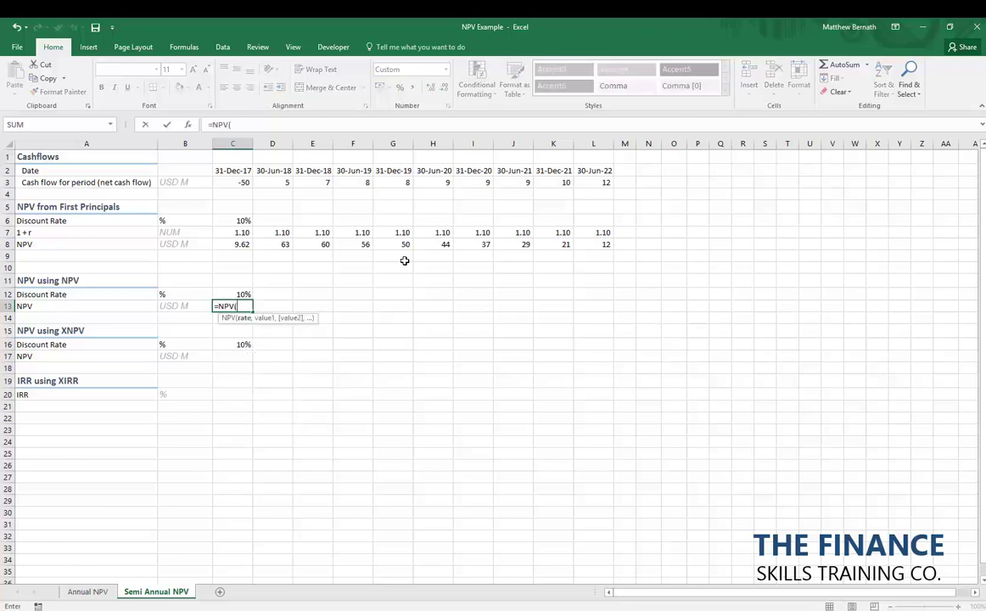
pyautogui.press('Up')
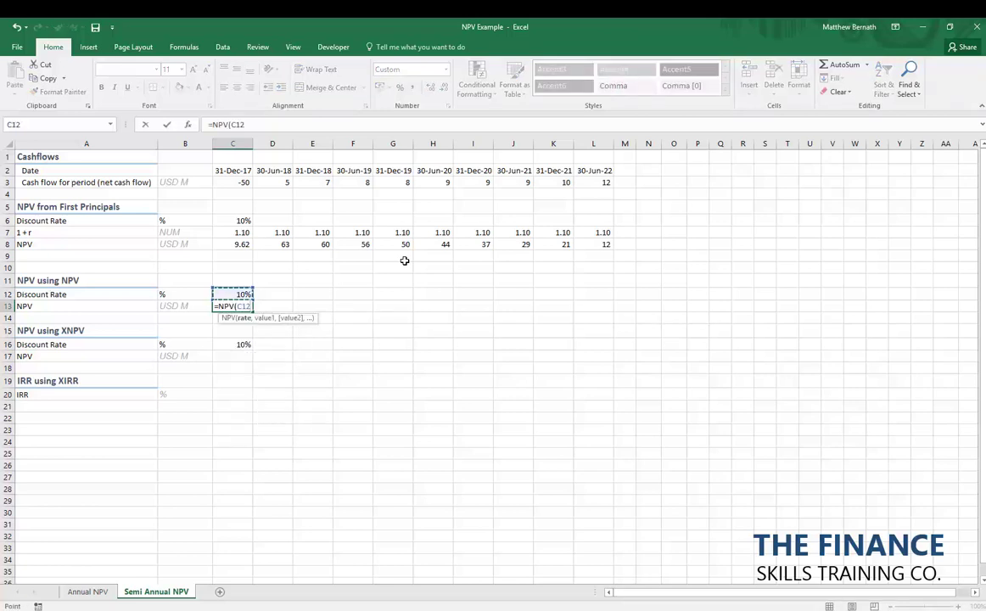
pyautogui.write('/2,')
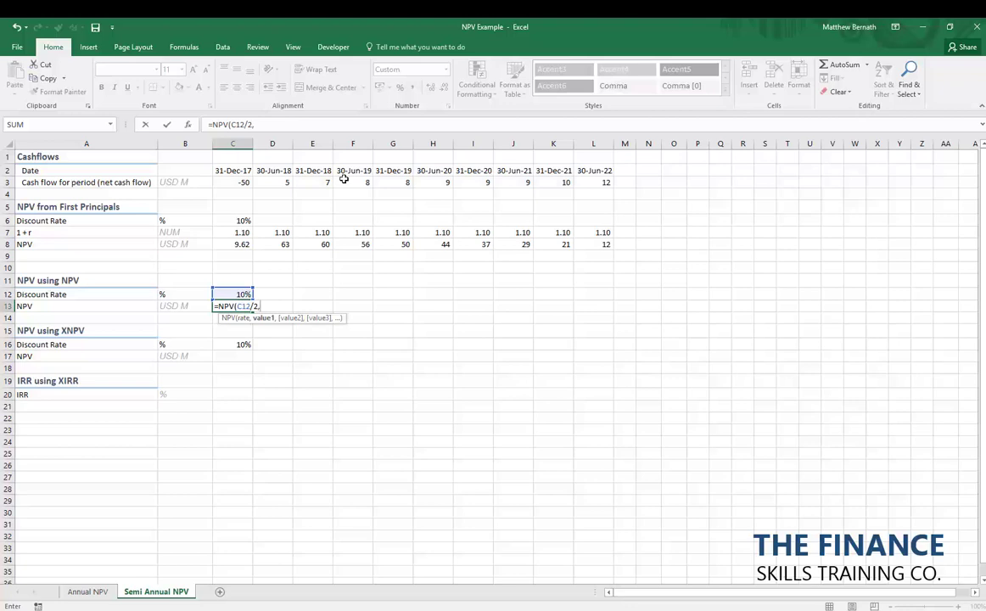
pyautogui.press('Up')
pyautogui.press('Up')
pyautogui.press('Up')
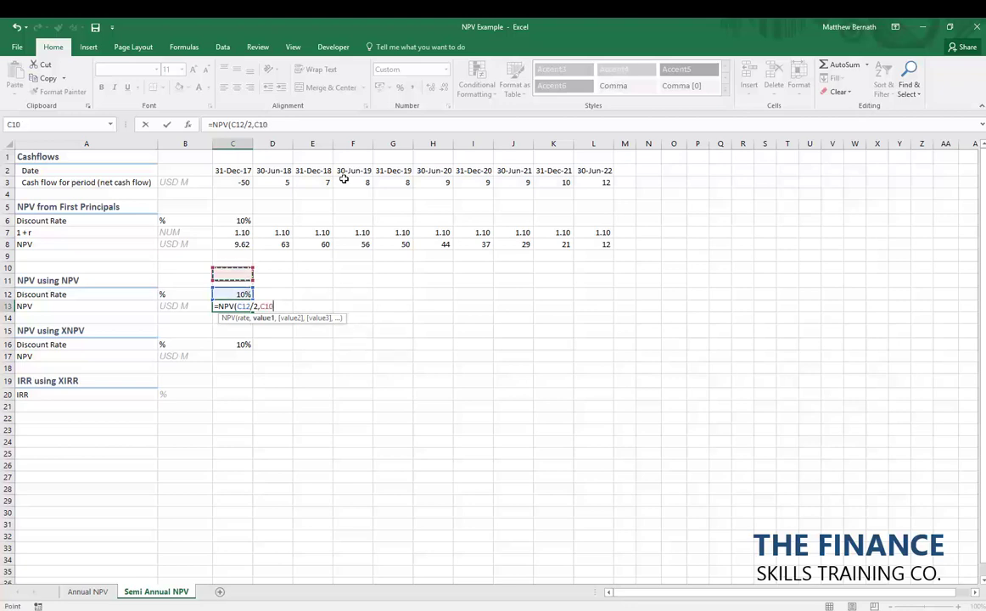
pyautogui.press('Right')
pyautogui.press('Up')
pyautogui.press('Up')
pyautogui.press('Up')
pyautogui.press('Up')
pyautogui.press('Up')
pyautogui.press('Up')
pyautogui.press('Up')
pyautogui.hotkey('ctrl', 'shift', 'Right')
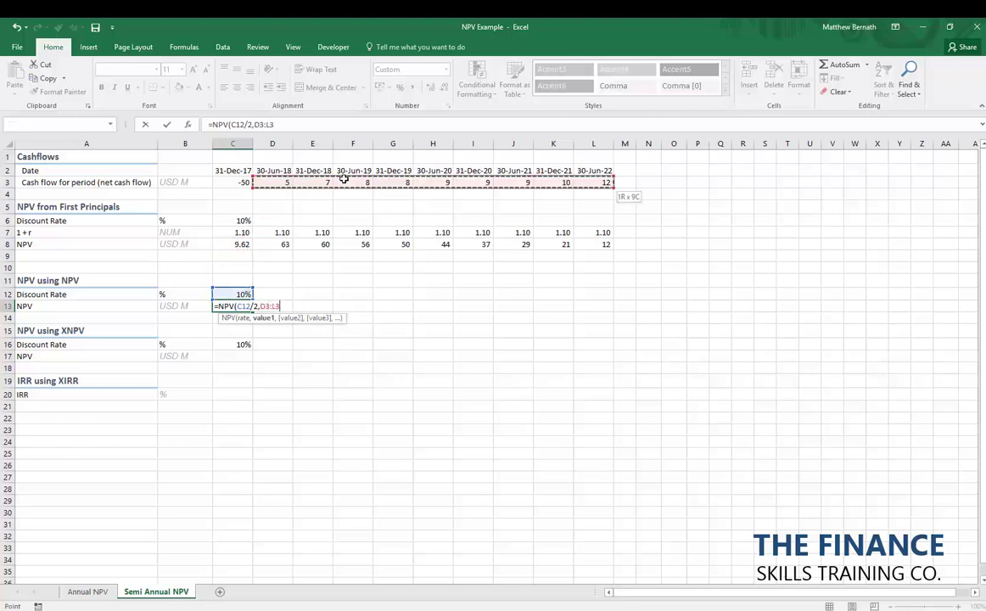
pyautogui.write(')+')
pyautogui.press('Up')
pyautogui.press('Up')
pyautogui.press('Up')
pyautogui.press('Up')
pyautogui.press('Up')
pyautogui.press('Up')
pyautogui.press('Up')
pyautogui.press('Up')
pyautogui.press('Up')
pyautogui.press('Up')
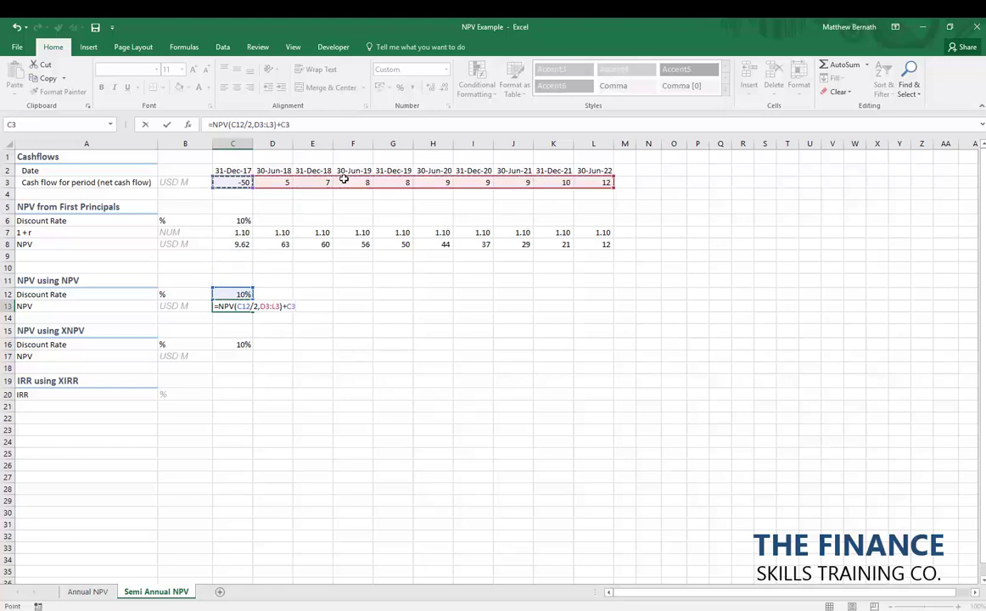
pyautogui.press('Return')
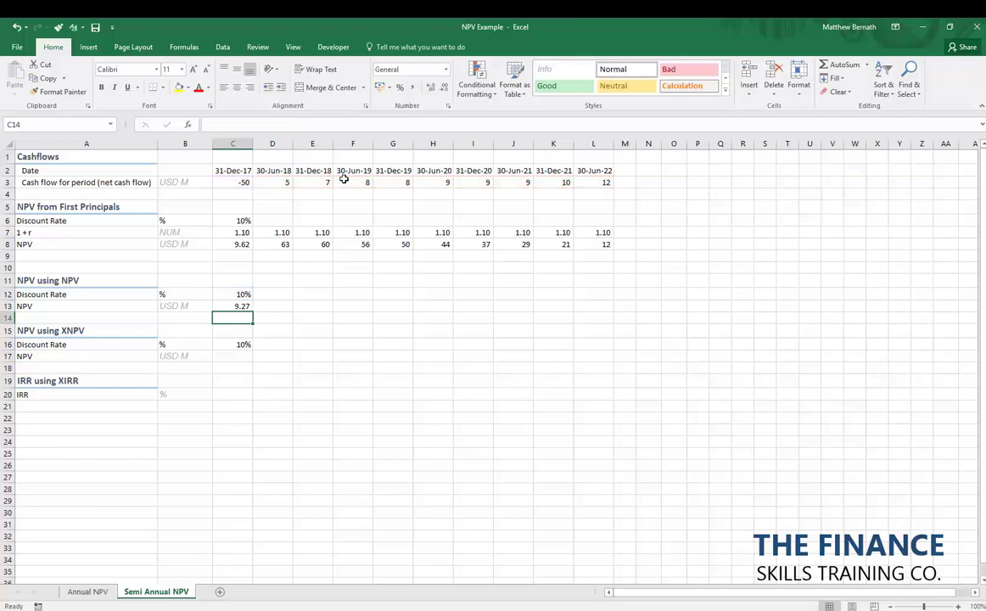
# - Compare the 9.27 result with the C12 rate and the first-principles 9.62 in C8
pyautogui.press('Up')
pyautogui.press('Up')
pyautogui.press('Up')
pyautogui.press('Up')
pyautogui.press('Up')
pyautogui.press('Up')
pyautogui.press('Down')
pyautogui.press('Down')
pyautogui.press('Down')
pyautogui.press('Down')
pyautogui.press('Down')
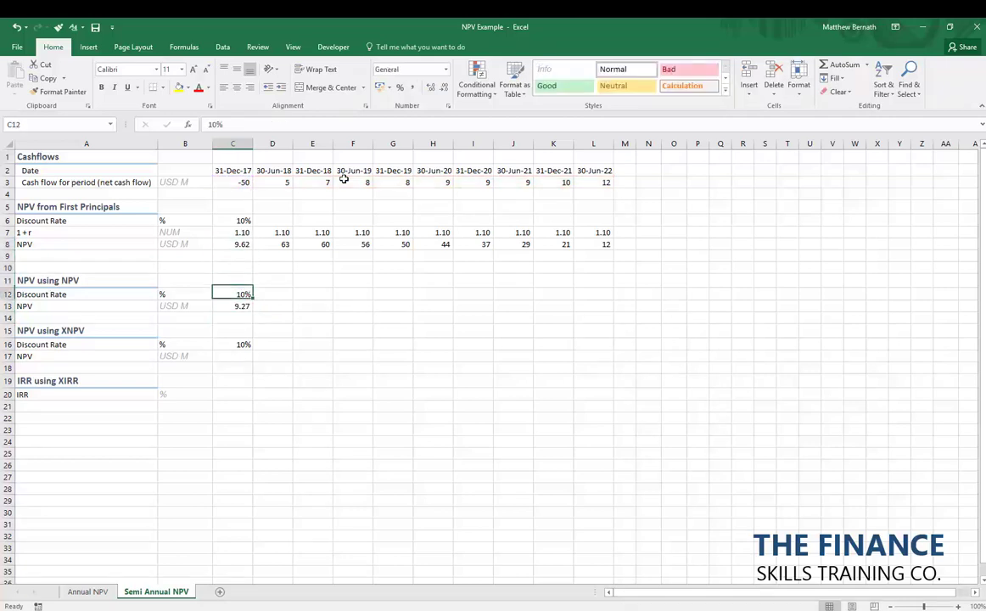
pyautogui.press('Up')
pyautogui.press('Up')
pyautogui.press('Up')
pyautogui.press('Up')
pyautogui.press('Up')
pyautogui.press('Down')
pyautogui.press('Down')
pyautogui.press('Down')
pyautogui.press('Down')
pyautogui.press('Down')
pyautogui.press('Up')
pyautogui.press('Up')
pyautogui.press('Up')
pyautogui.press('Up')
pyautogui.press('Up')
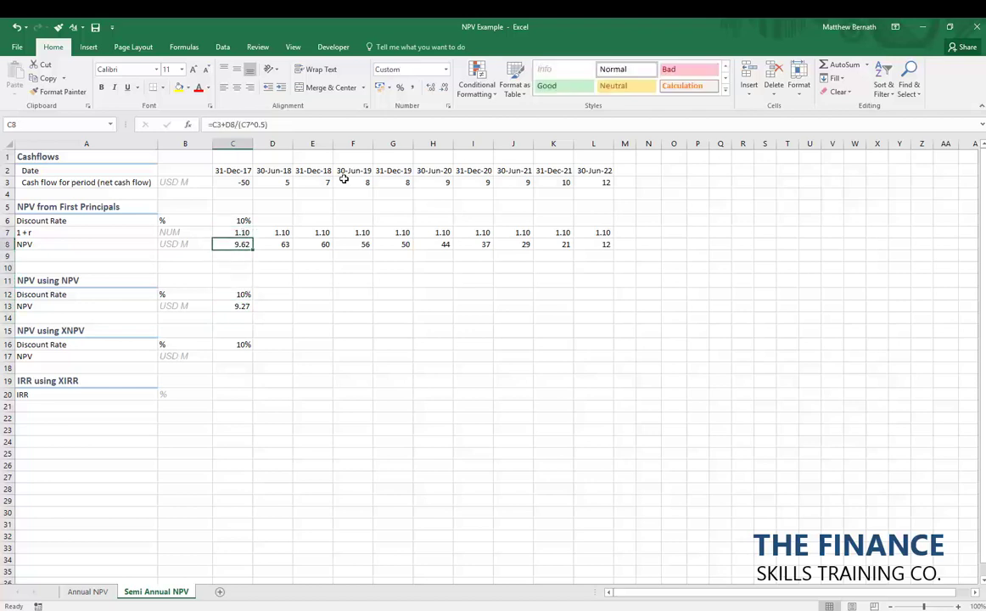
pyautogui.press('Down')
pyautogui.press('Down')
pyautogui.press('Down')
pyautogui.press('Down')
pyautogui.press('Down')
pyautogui.press('Down')
pyautogui.press('Down')
pyautogui.press('Down')
pyautogui.press('Down')
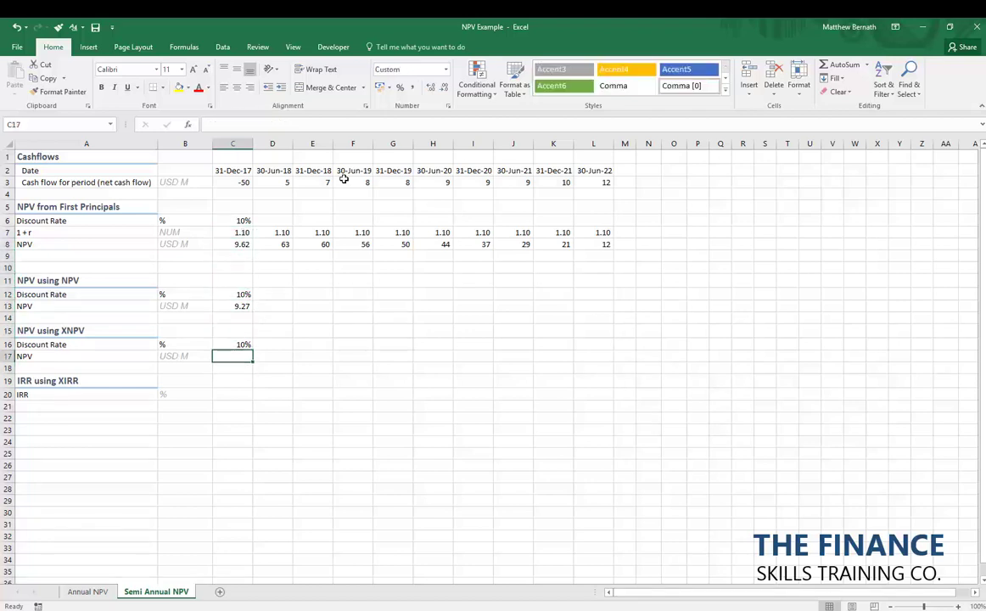
# - Enter =XNPV(C16,C3:L3,C2:L2) in C17, returning 9.63
pyautogui.write('=xnpv')
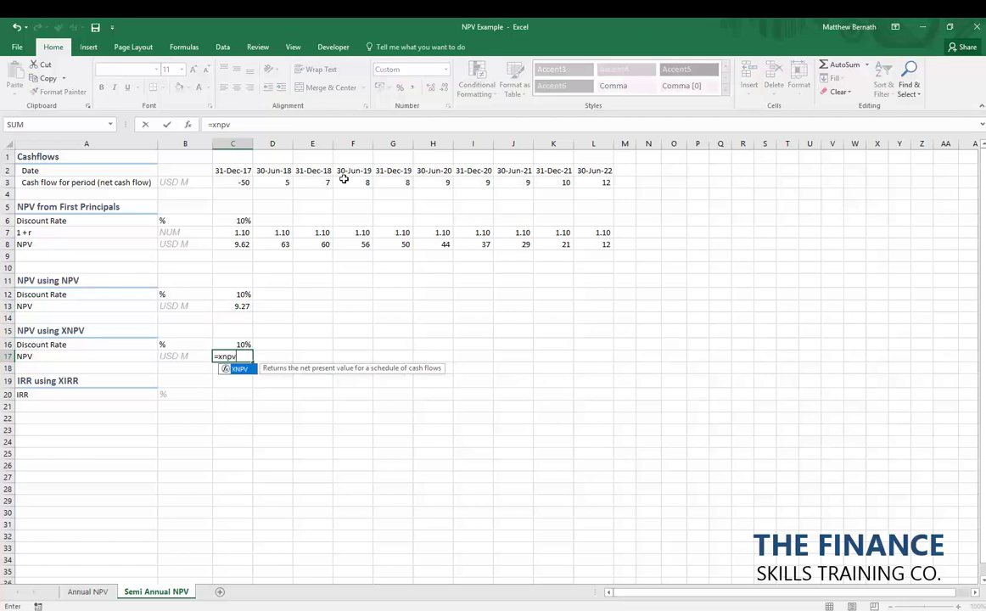
pyautogui.press('Tab')
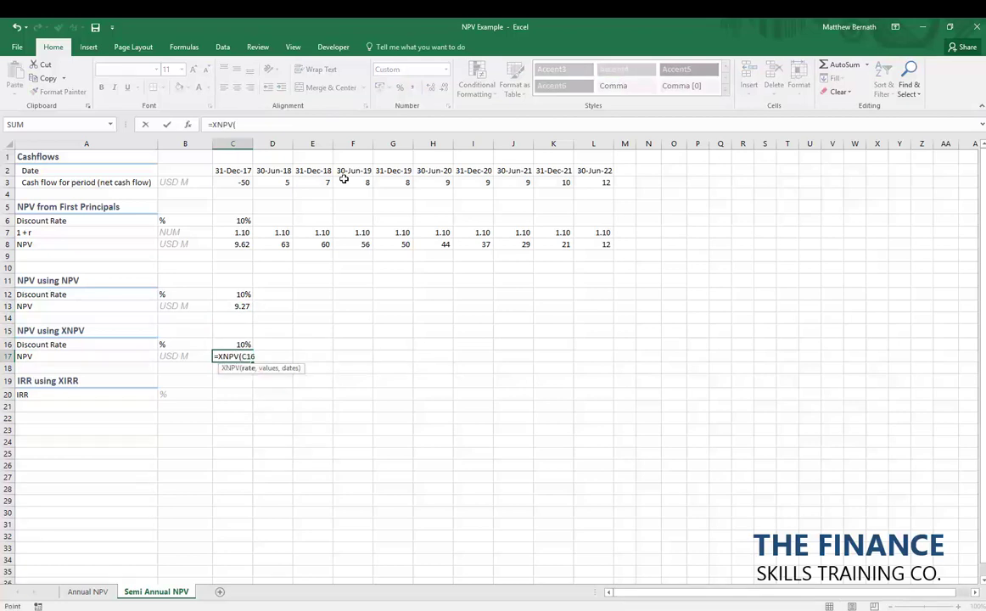
pyautogui.press('Up')
pyautogui.write(',')
pyautogui.press('Up')
pyautogui.press('Up')
pyautogui.press('Up')
pyautogui.press('Up')
pyautogui.press('Up')
pyautogui.press('Up')
pyautogui.press('Up')
pyautogui.press('Up')
pyautogui.press('Up')
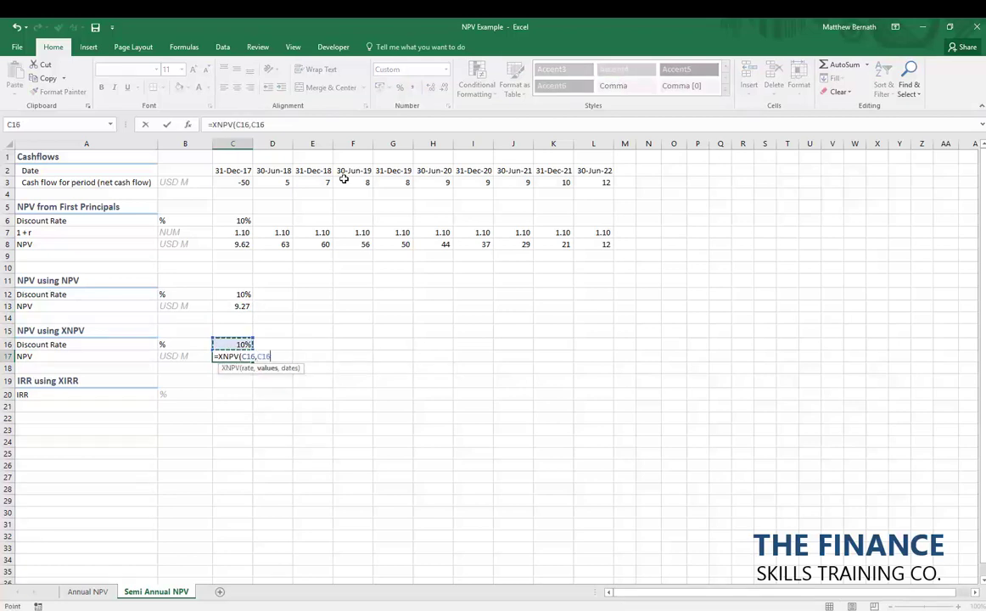
pyautogui.press('Up')
pyautogui.press('Up')
pyautogui.press('Up')
pyautogui.press('Up')
pyautogui.press('Up')
pyautogui.hotkey('ctrl', 'shift', 'Right')
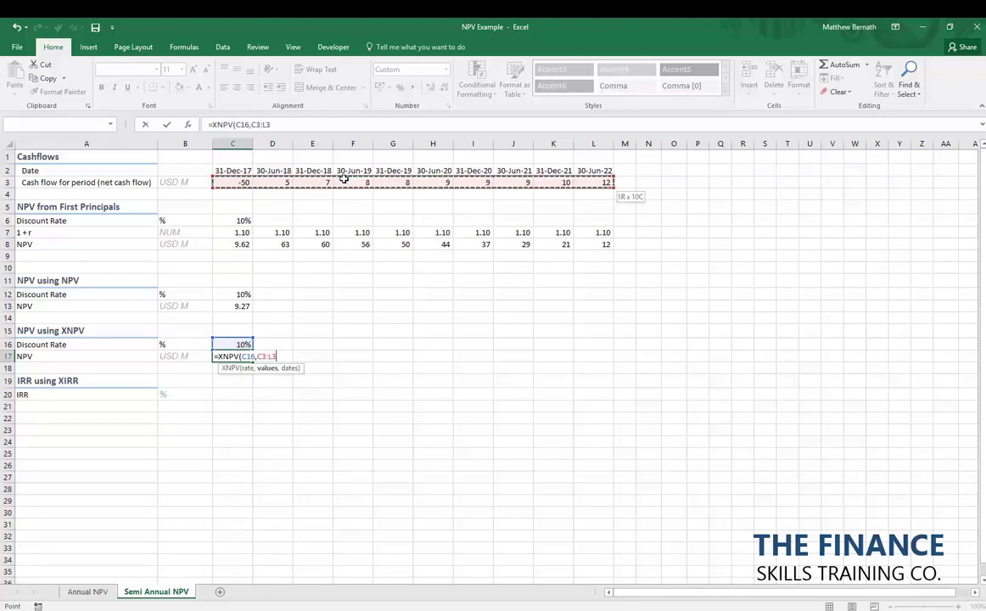
pyautogui.write(',')
pyautogui.press('Up')
pyautogui.press('Up')
pyautogui.press('Up')
pyautogui.press('Up')
pyautogui.press('Up')
pyautogui.press('Up')
pyautogui.press('Up')
pyautogui.press('Up')
pyautogui.press('Up')
pyautogui.press('Up')
pyautogui.press('Up')
pyautogui.press('Up')
pyautogui.press('Up')
pyautogui.press('Up')
pyautogui.press('Up')
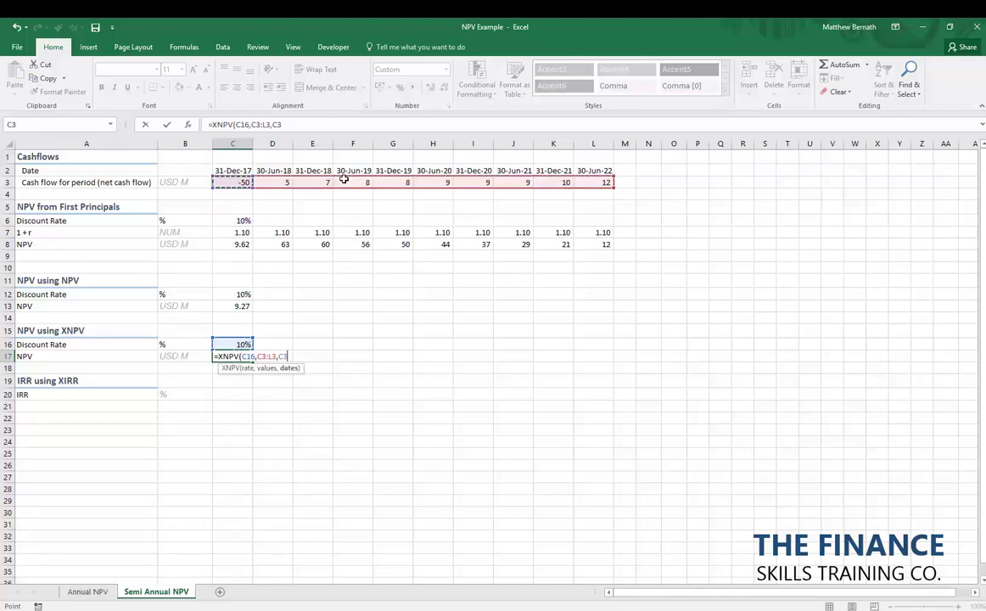
pyautogui.hotkey('ctrl', 'shift', 'Right')
pyautogui.hotkey('ctrl', 'Return')
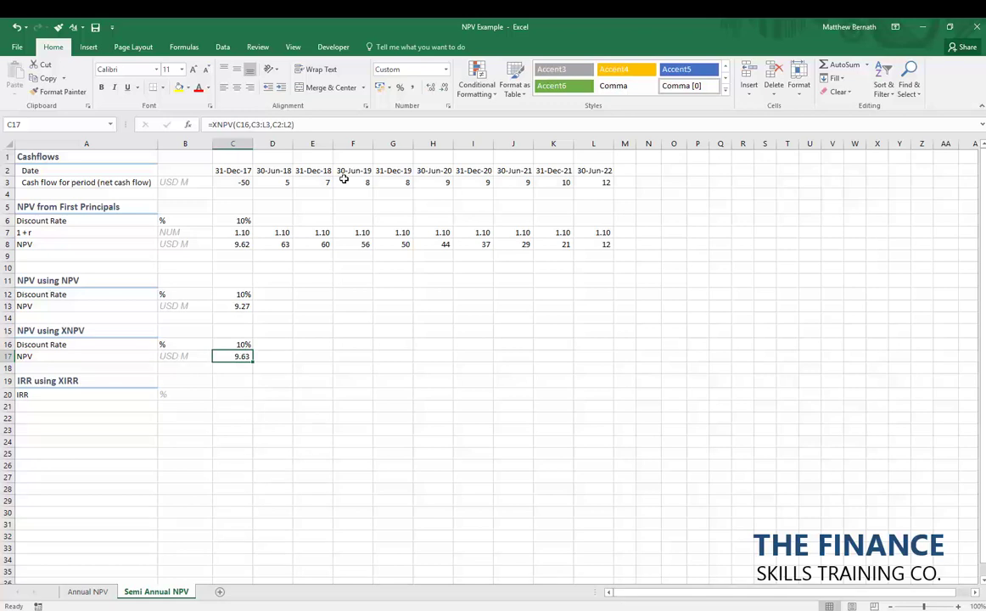
# - Compare the 9.63 XNPV result with the first-principles value in C8
pyautogui.press('Up')
pyautogui.press('Up')
pyautogui.press('Up')
pyautogui.press('Up')
pyautogui.press('Up')
pyautogui.press('Up')
pyautogui.press('Up')
pyautogui.press('Up')
pyautogui.press('Up')
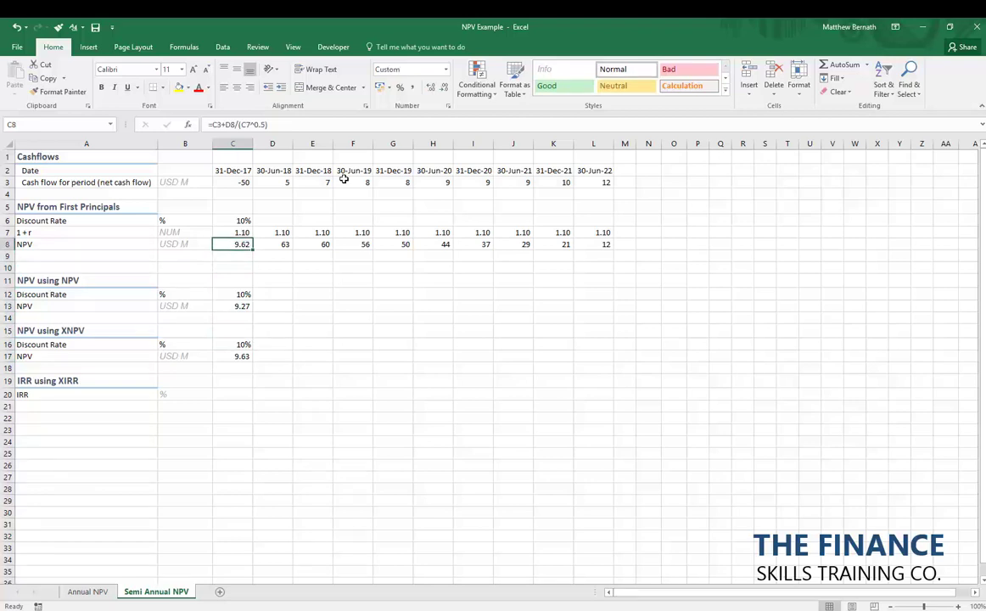
pyautogui.press('Down')
pyautogui.press('Down')
pyautogui.press('Down')
pyautogui.press('Down')
pyautogui.press('Down')
pyautogui.press('Down')
pyautogui.press('Down')
pyautogui.press('Down')
pyautogui.press('Down')
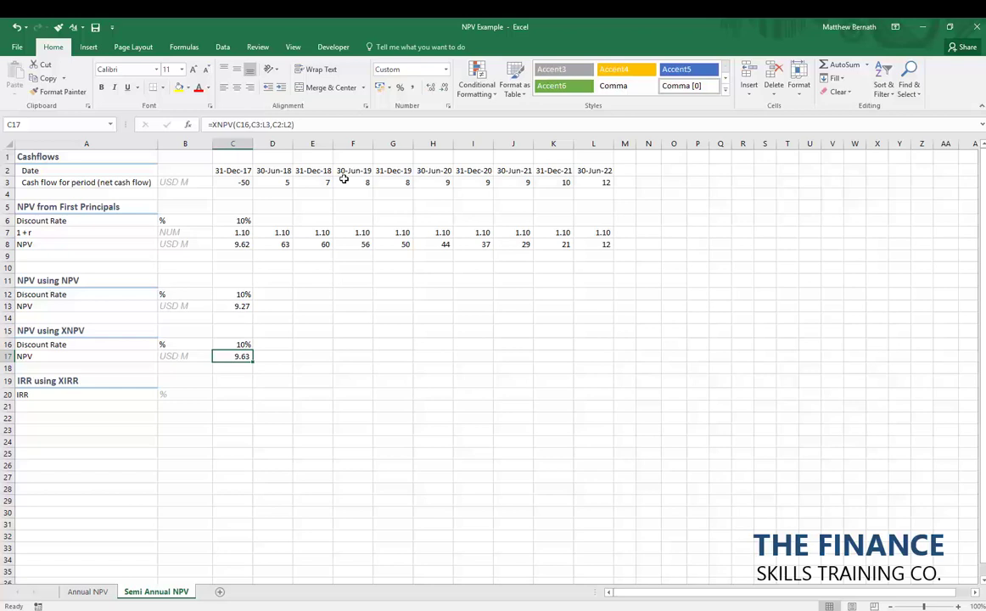
pyautogui.press('Down')
pyautogui.press('Down')
pyautogui.press('Down')
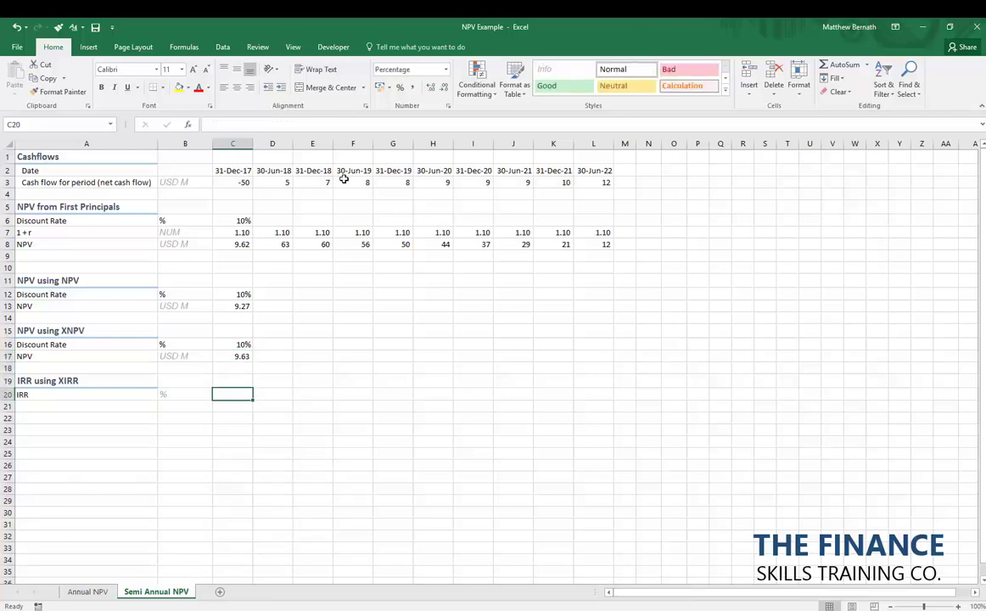
# - Replace the started IRR entry in C20 with =XIRR(C3:L3,C2:L2), giving 17.86%
pyautogui.write('=irr')
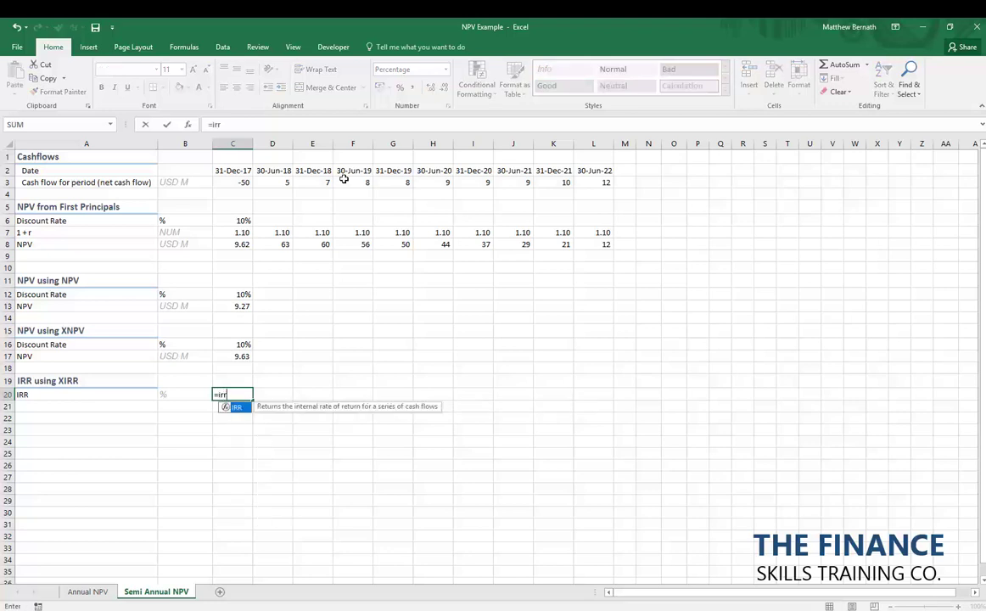
pyautogui.press('BackSpace')
pyautogui.press('BackSpace')
pyautogui.press('BackSpace')
pyautogui.write('x')
pyautogui.press('Tab')
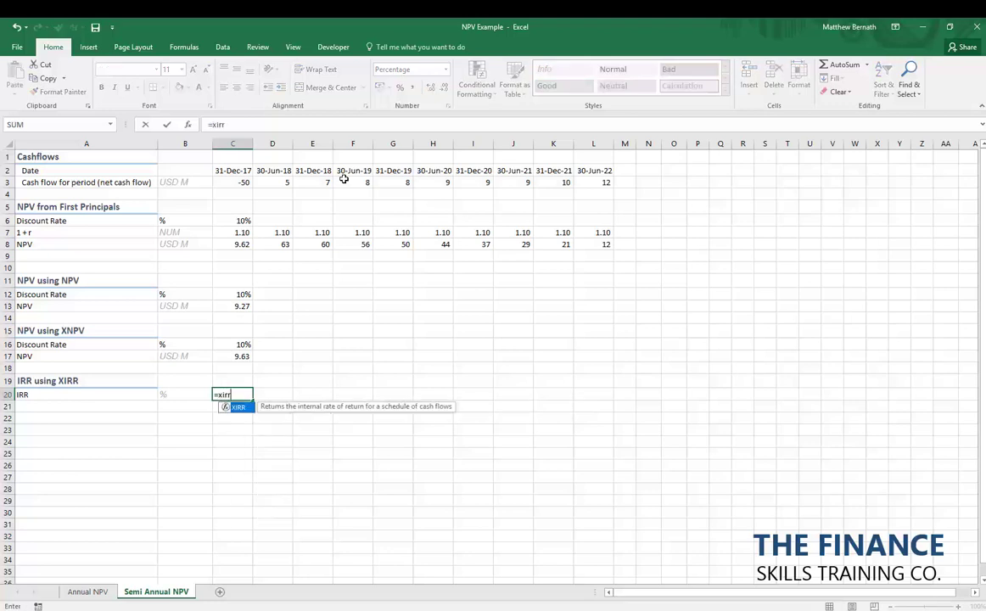
pyautogui.press('Up')
pyautogui.press('Up')
pyautogui.press('Up')
pyautogui.press('Up')
pyautogui.press('Up')
pyautogui.press('Up')
pyautogui.press('Up')
pyautogui.press('Up')
pyautogui.press('Up')
pyautogui.press('Up')
pyautogui.press('Up')
pyautogui.press('Up')
pyautogui.press('Up')
pyautogui.press('Up')
pyautogui.press('Up')
pyautogui.press('Up')
pyautogui.press('Up')
pyautogui.hotkey('ctrl', 'shift', 'Right')
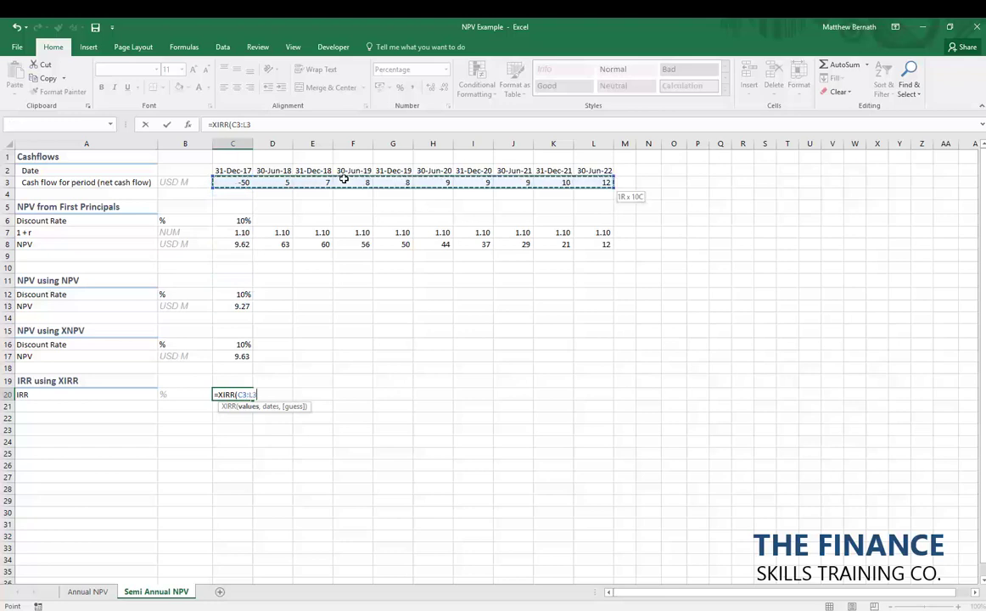
pyautogui.write(',')
pyautogui.press('Up')
pyautogui.press('Up')
pyautogui.press('Up')
pyautogui.press('Up')
pyautogui.press('Up')
pyautogui.press('Up')
pyautogui.press('Up')
pyautogui.press('Up')
pyautogui.press('Up')
pyautogui.press('Up')
pyautogui.press('Up')
pyautogui.press('Up')
pyautogui.press('Up')
pyautogui.press('Up')
pyautogui.press('Up')
pyautogui.press('Up')
pyautogui.press('Up')
pyautogui.press('Up')
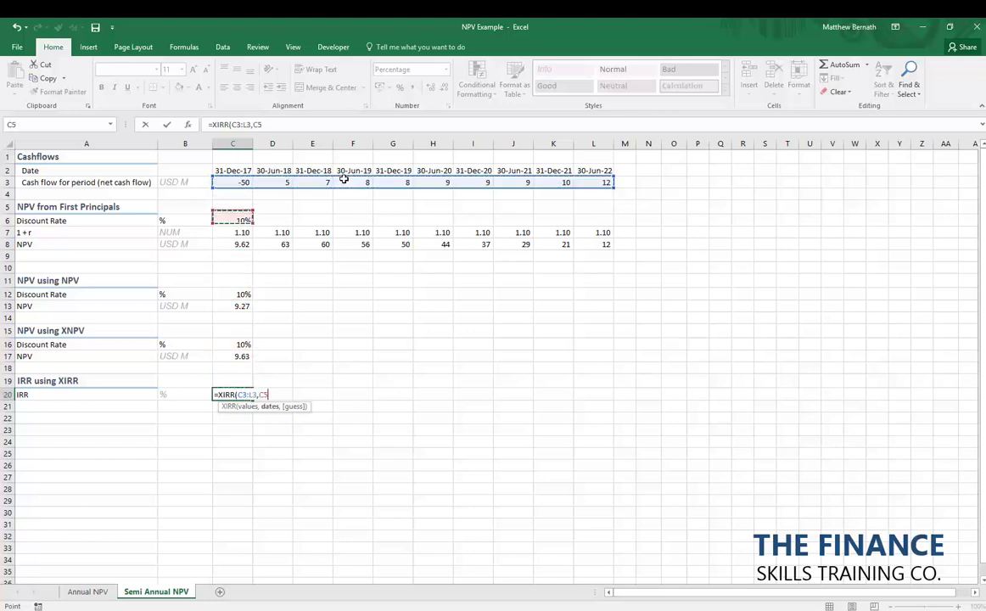
pyautogui.hotkey('ctrl', 'shift', 'Right')
pyautogui.hotkey('ctrl', 'Return')
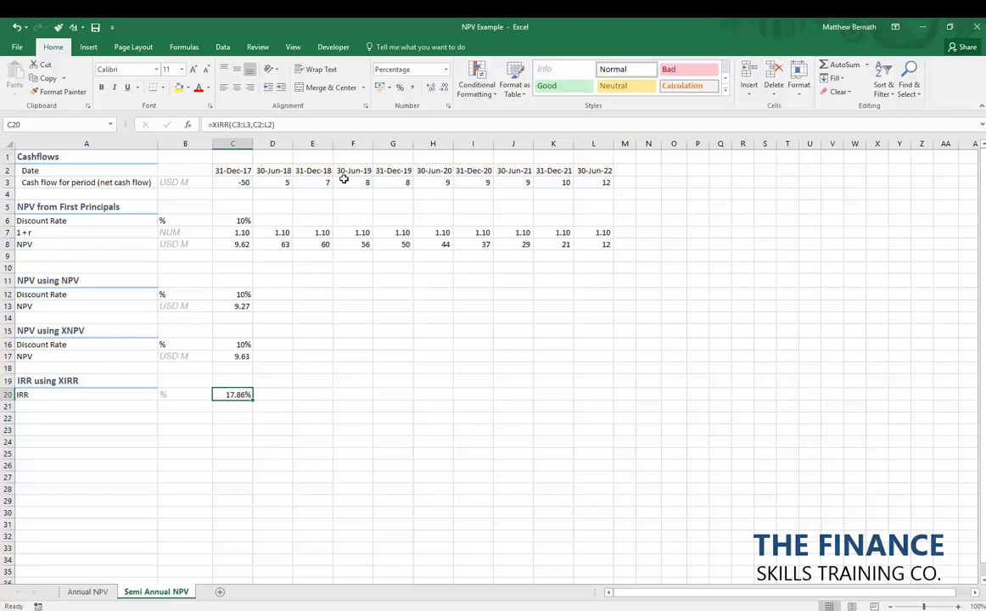
pyautogui.press('Down')
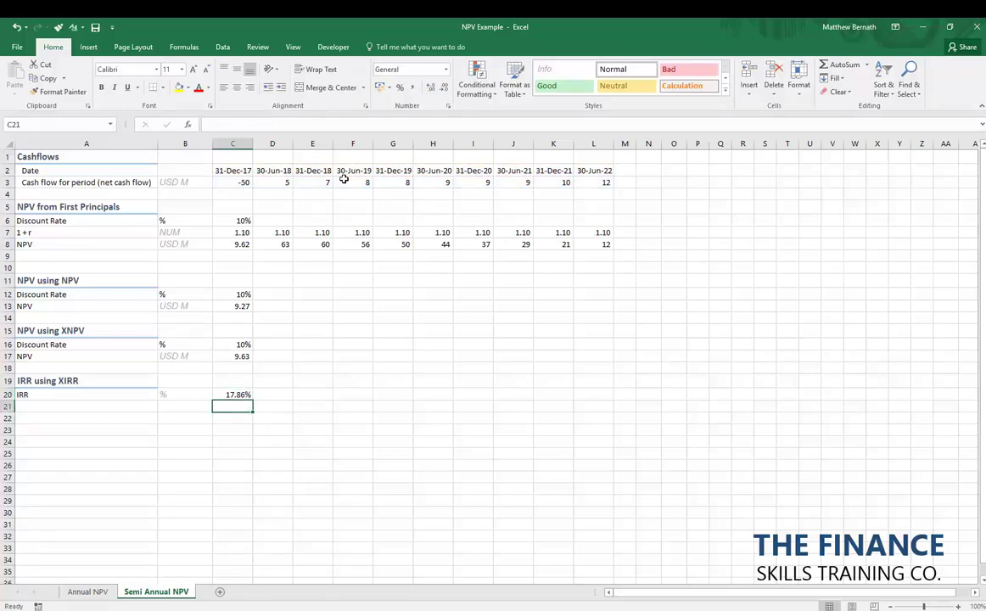